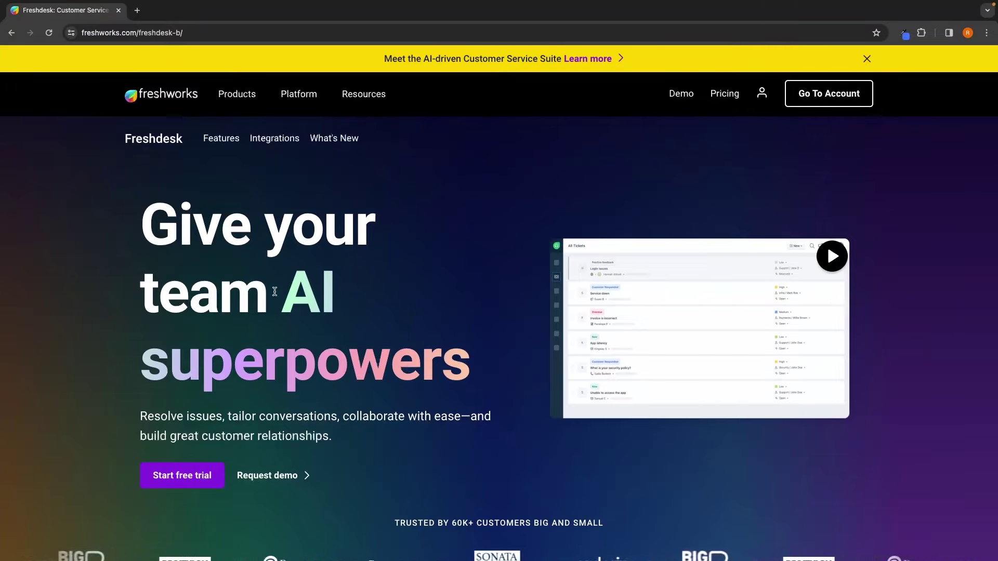
Step: Start a free Freshdesk trial from the sign-up page
{"action": "left_click", "coordinate": [196, 481]}
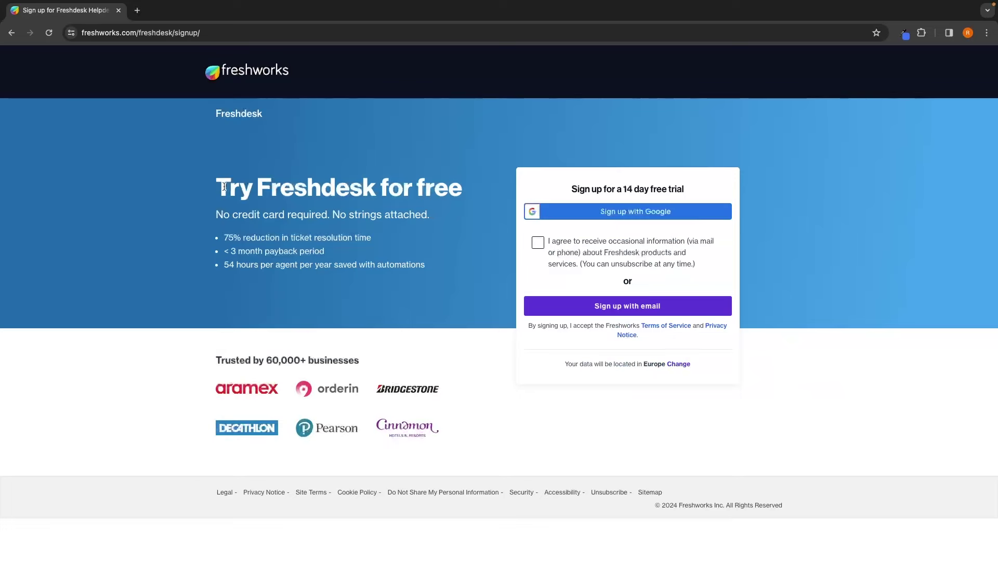
{"action": "left_click_drag", "start_coordinate": [224, 187], "coordinate": [483, 169]}
{"action": "left_click", "coordinate": [483, 167]}
Step: Sign up with a Google account, keeping company G-Force North, and submit the free trial
{"action": "left_click", "coordinate": [599, 214]}
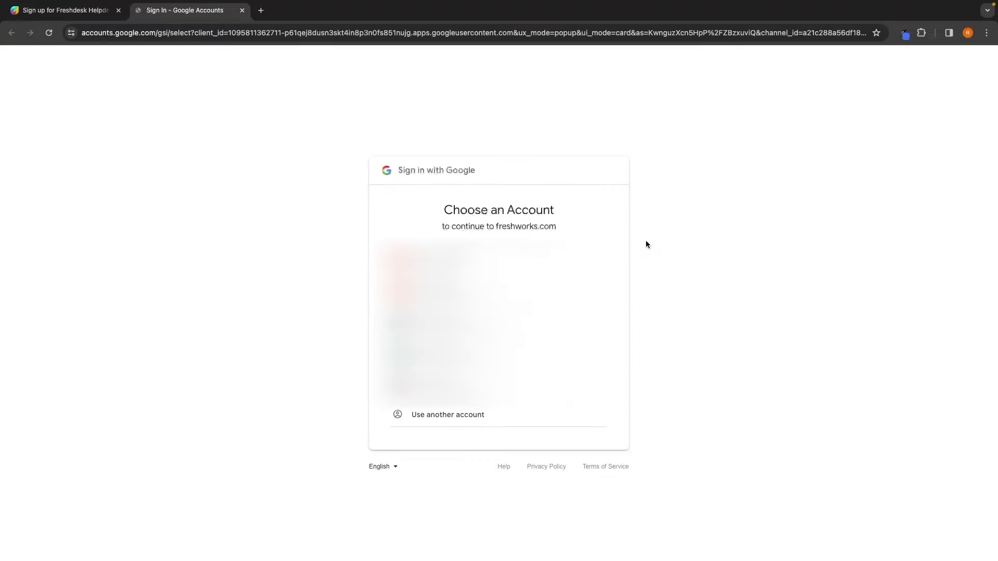
{"action": "left_click", "coordinate": [475, 359]}
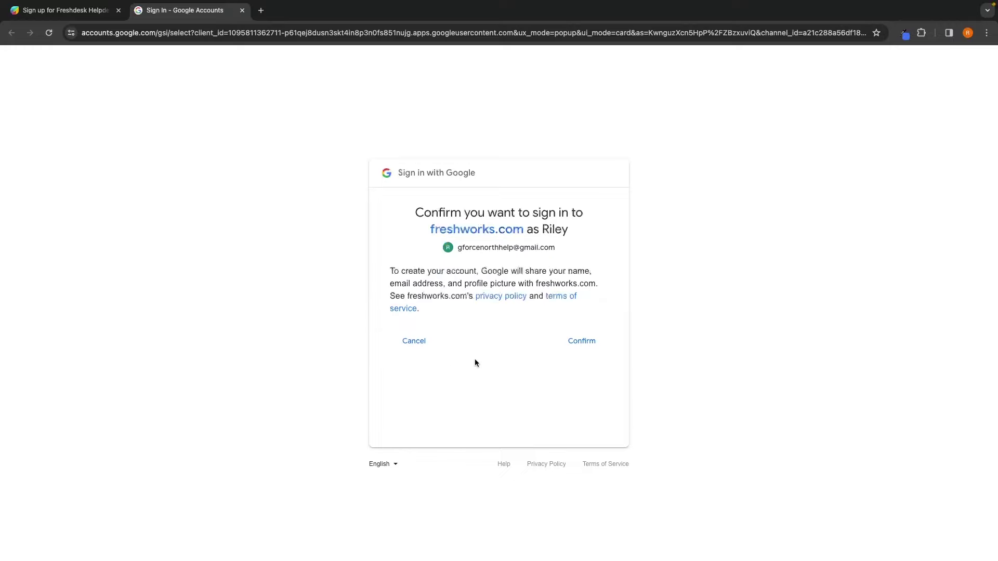
{"action": "left_click", "coordinate": [583, 341]}
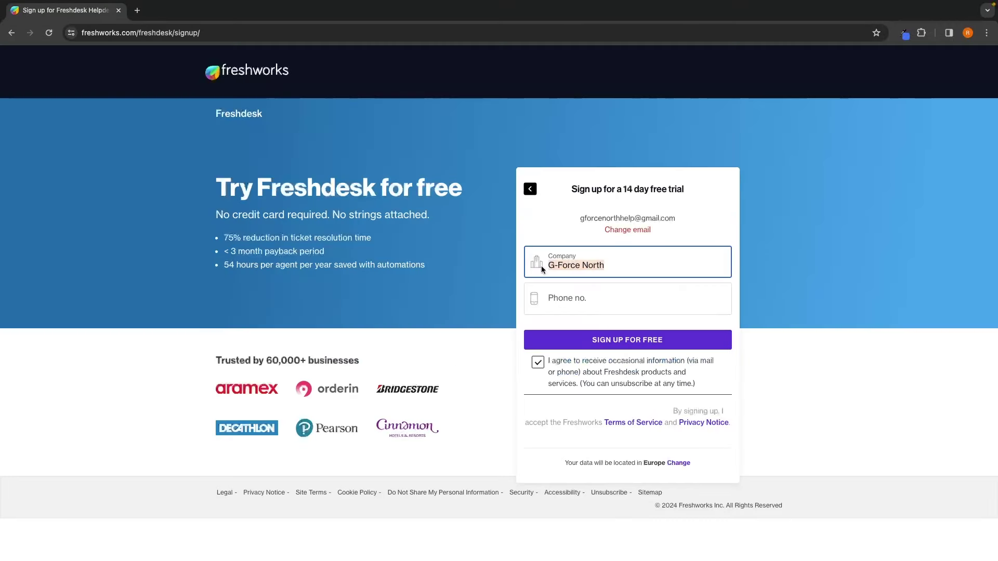
{"action": "left_click", "coordinate": [561, 296]}
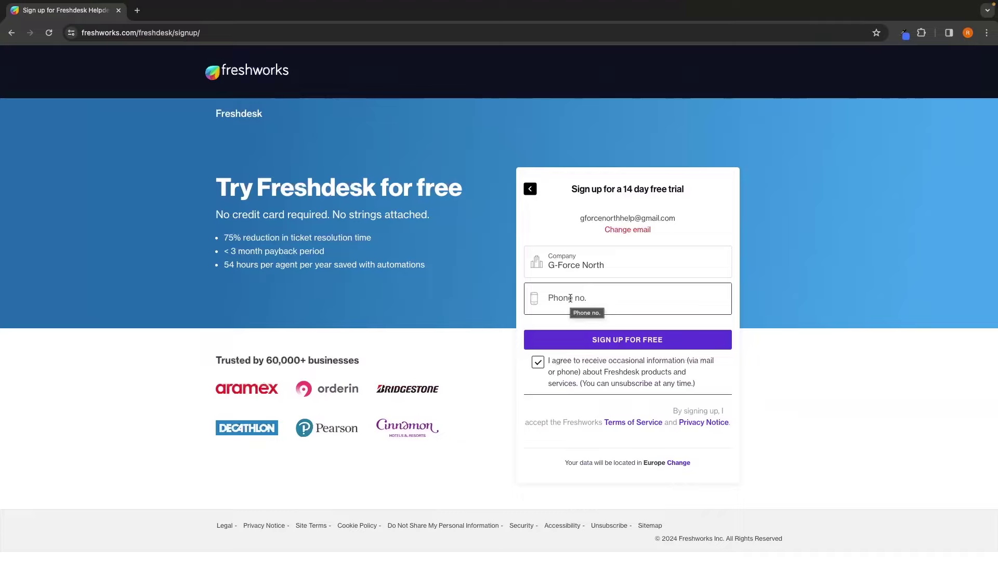
{"action": "left_click", "coordinate": [613, 344]}
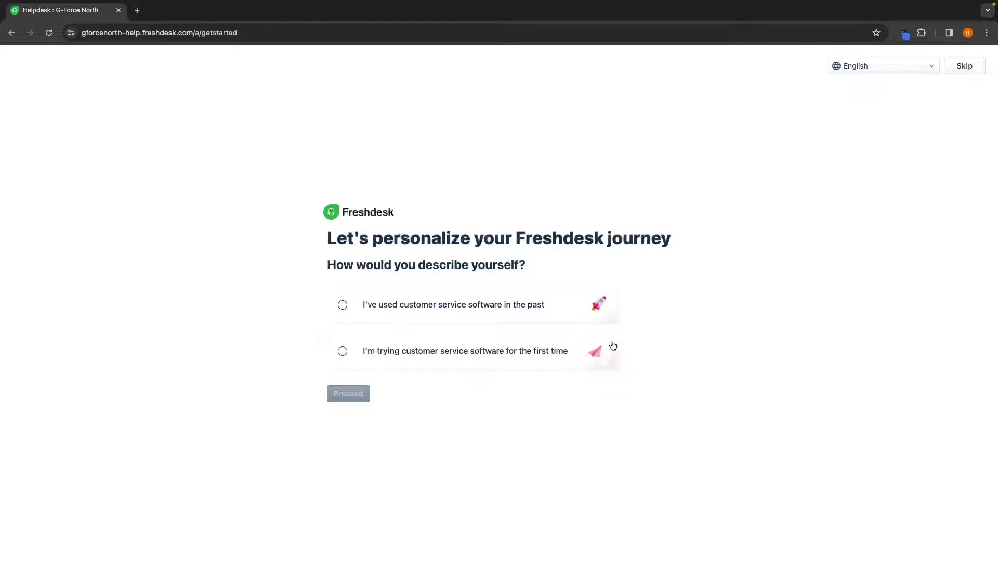
Step: Answer 'I'm trying customer service software for the first time' and proceed to the helpdesk-ready page
{"action": "left_click", "coordinate": [562, 346]}
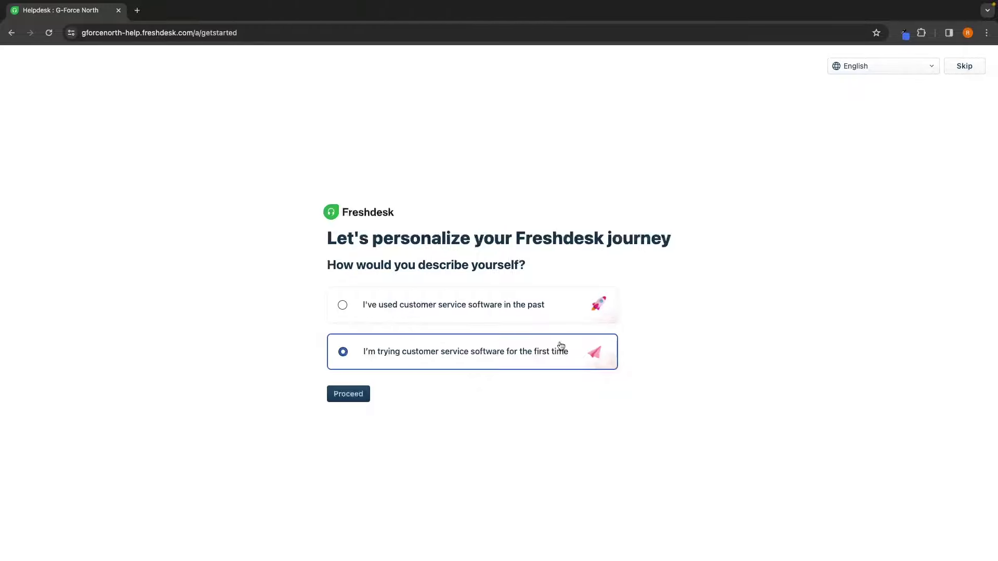
{"action": "left_click", "coordinate": [364, 395]}
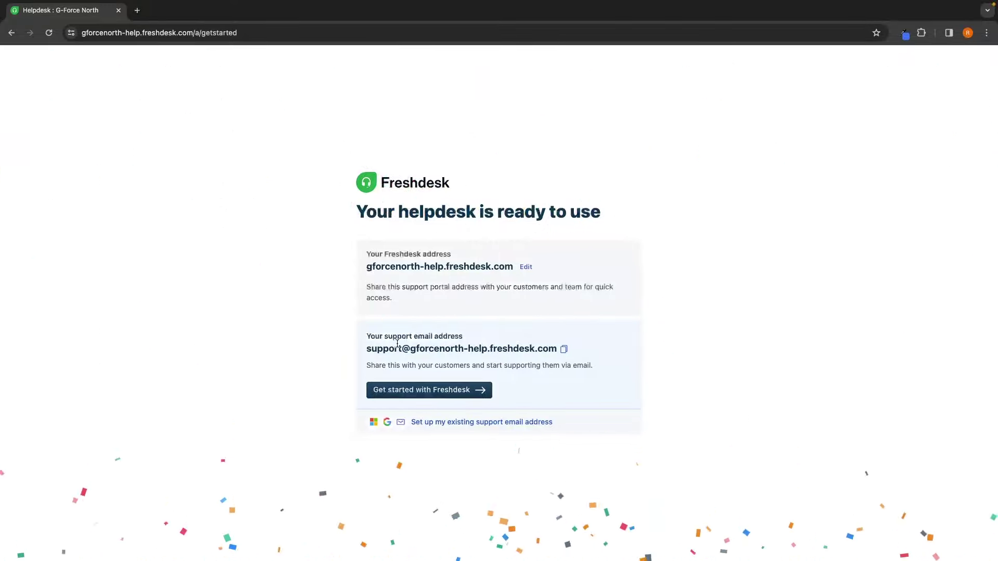
{"action": "left_click_drag", "start_coordinate": [366, 348], "coordinate": [561, 347]}
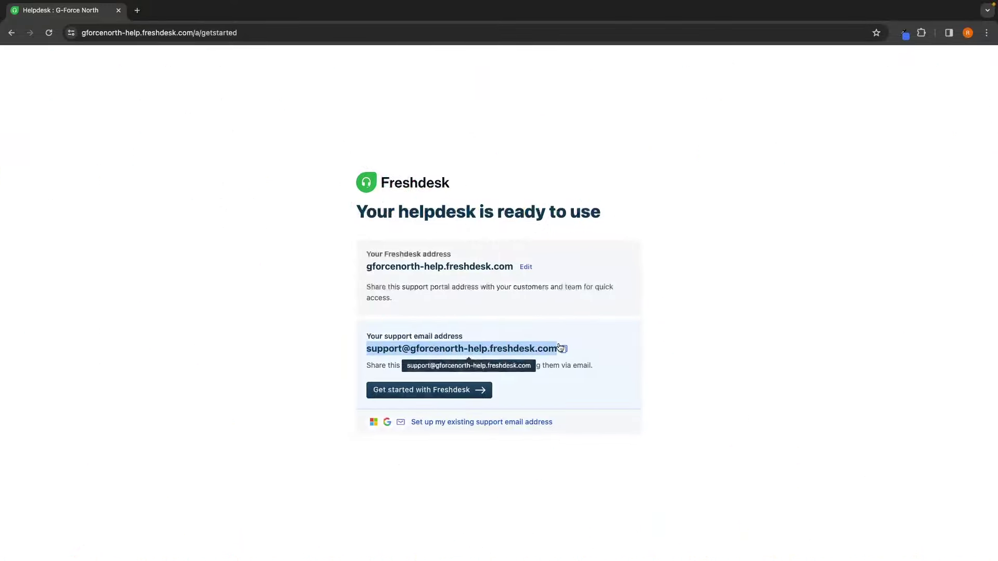
{"action": "left_click", "coordinate": [639, 336]}
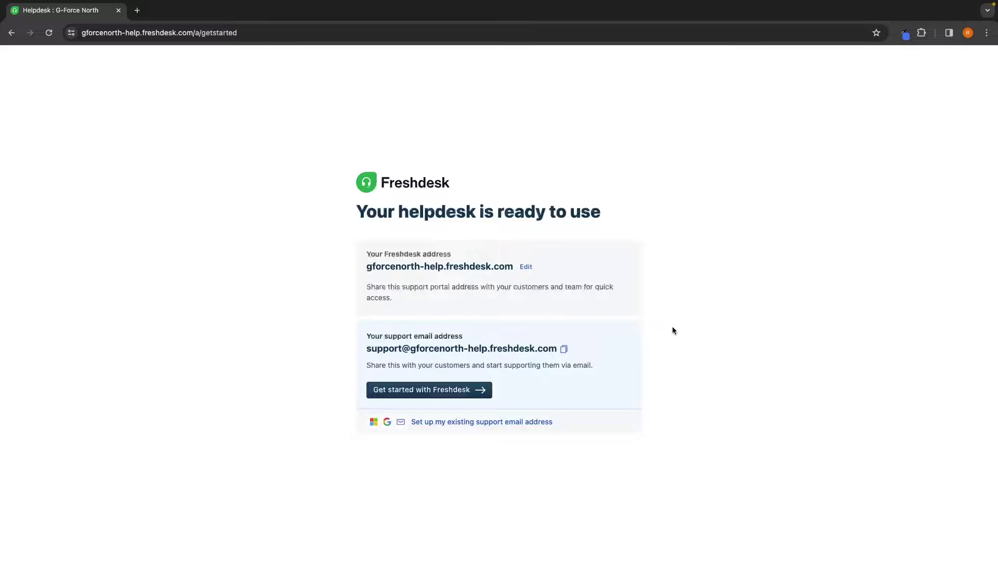
Step: Copy the gforcenorth-help support email address, then enter the new helpdesk via Get started
{"action": "left_click_drag", "start_coordinate": [410, 348], "coordinate": [488, 349]}
{"action": "left_click", "coordinate": [501, 339]}
{"action": "left_click", "coordinate": [564, 350]}
{"action": "left_click", "coordinate": [428, 395]}
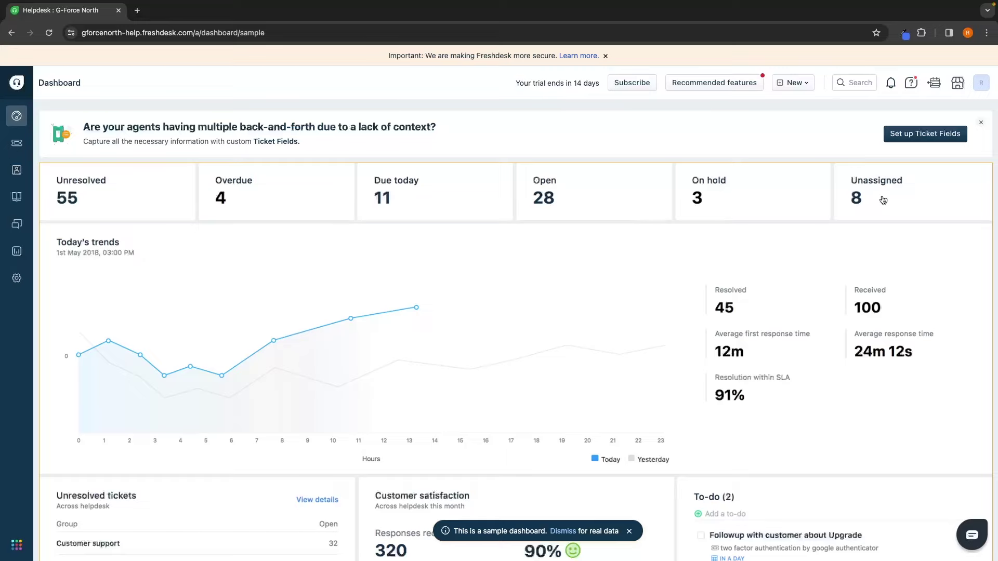
{"action": "scroll", "coordinate": [883, 200], "scroll_direction": "down", "scroll_amount": 2}
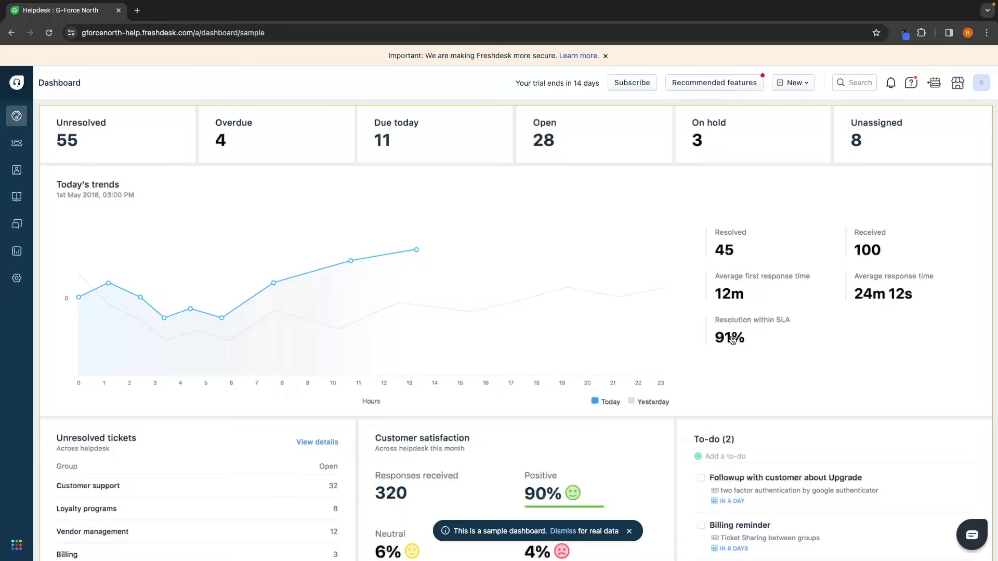
{"action": "scroll", "coordinate": [732, 339], "scroll_direction": "down", "scroll_amount": 1}
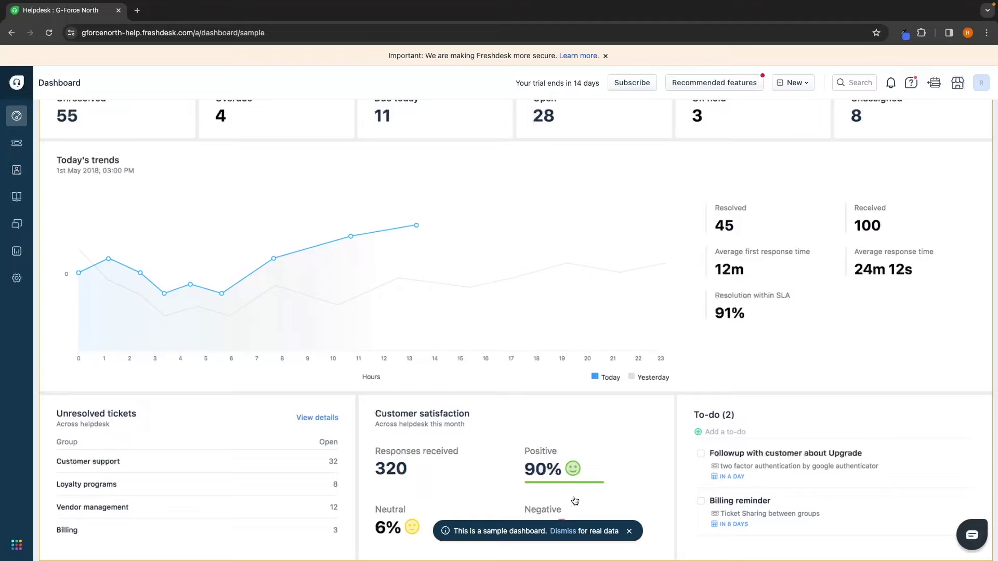
{"action": "scroll", "coordinate": [765, 394], "scroll_direction": "up", "scroll_amount": 3}
Step: Dismiss the sample data and review My Dashboard's live ticket counts
{"action": "left_click", "coordinate": [563, 532]}
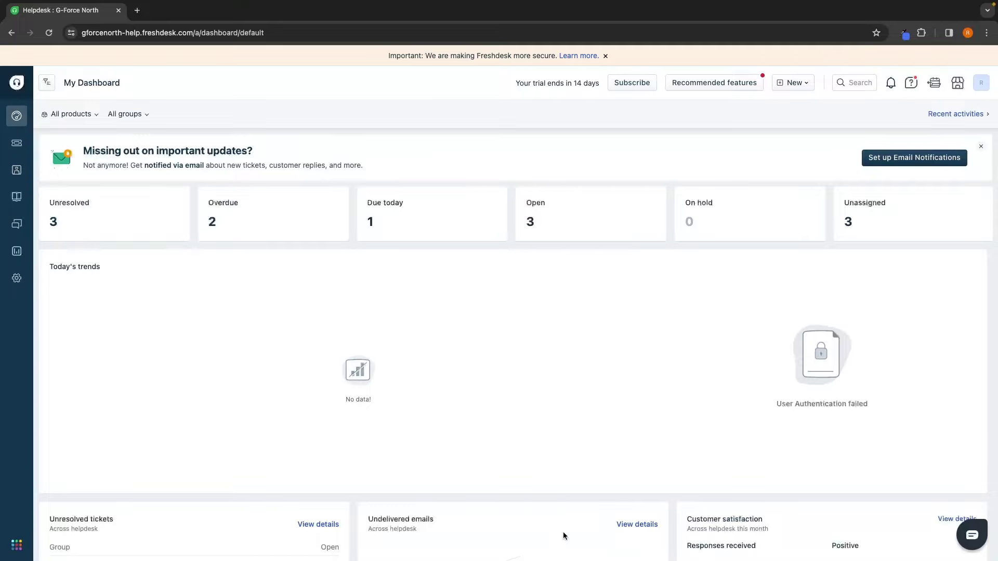
{"action": "scroll", "coordinate": [548, 407], "scroll_direction": "down", "scroll_amount": 5}
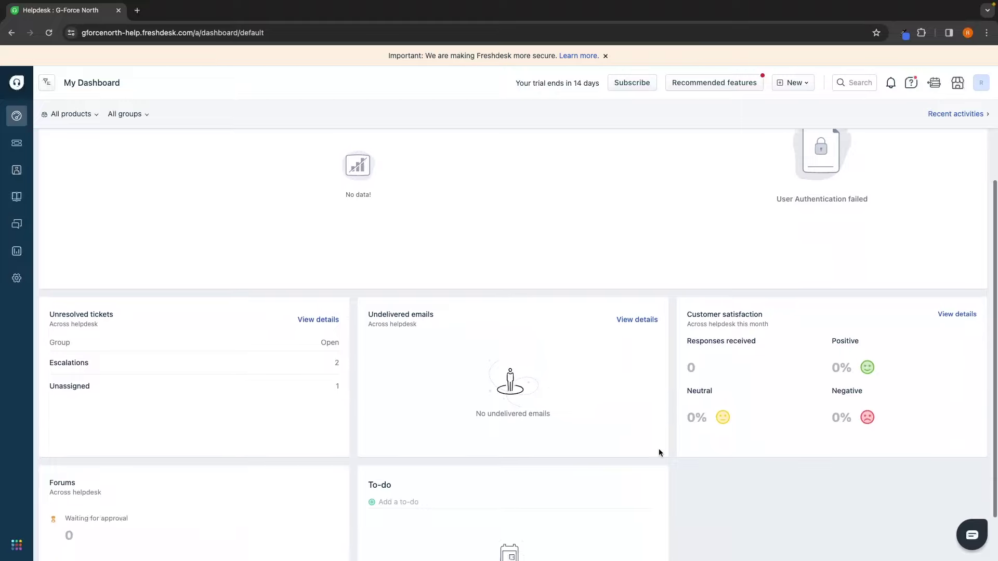
{"action": "scroll", "coordinate": [778, 348], "scroll_direction": "down", "scroll_amount": 2}
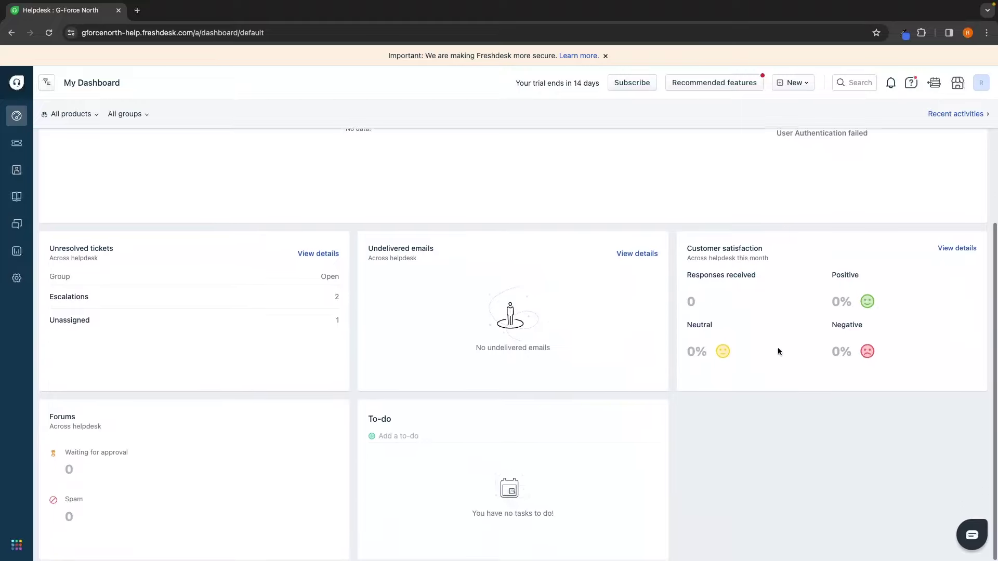
{"action": "scroll", "coordinate": [591, 283], "scroll_direction": "up", "scroll_amount": 5}
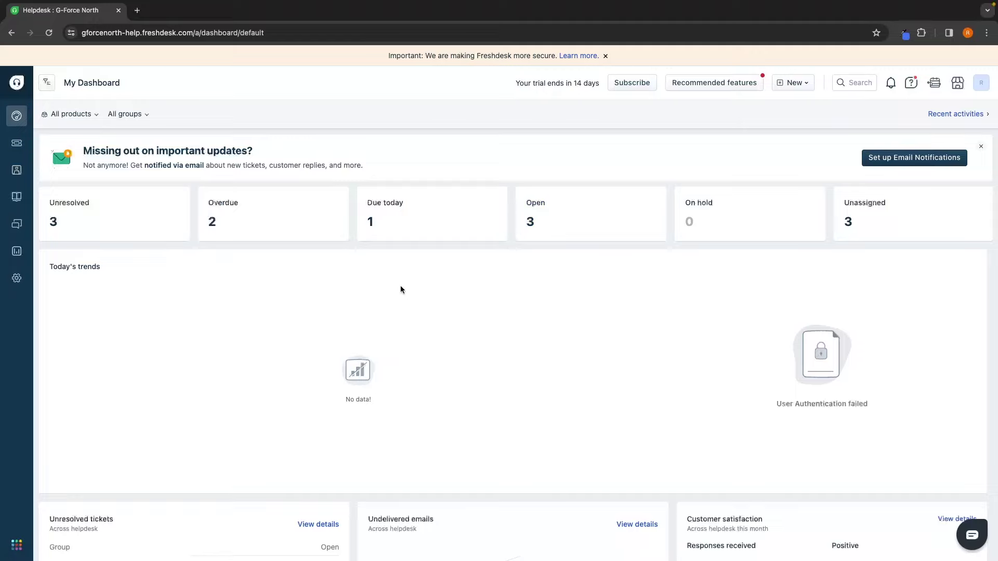
{"action": "mouse_move", "coordinate": [11, 173]}
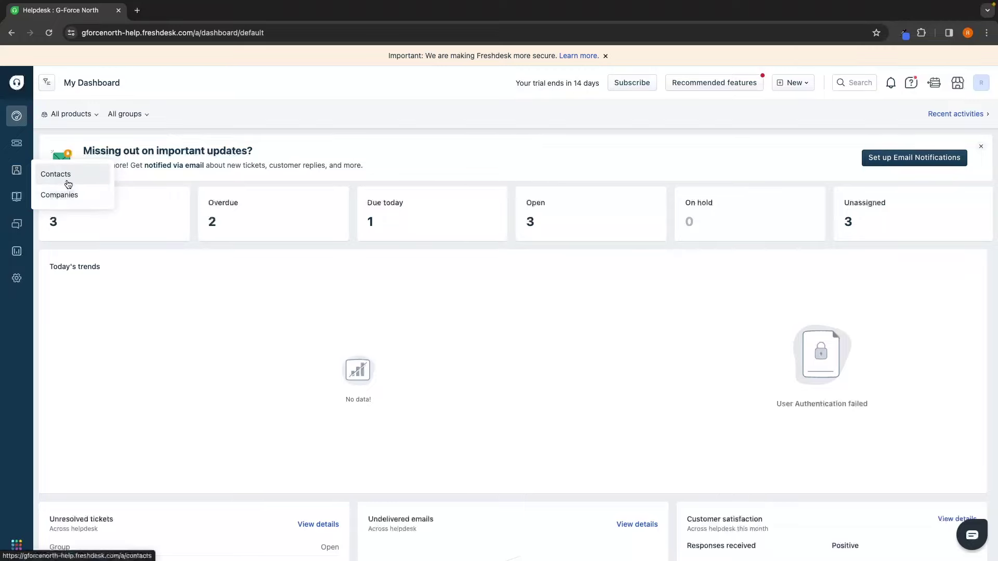
Step: Open All contacts, toggle Select all on and off, then open the New dropdown
{"action": "left_click", "coordinate": [67, 179]}
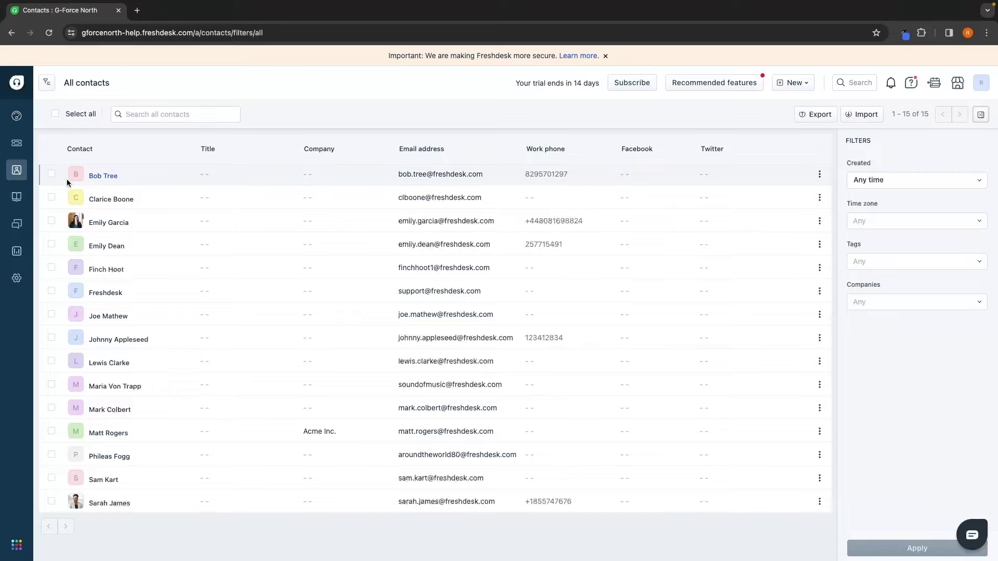
{"action": "left_click", "coordinate": [55, 114]}
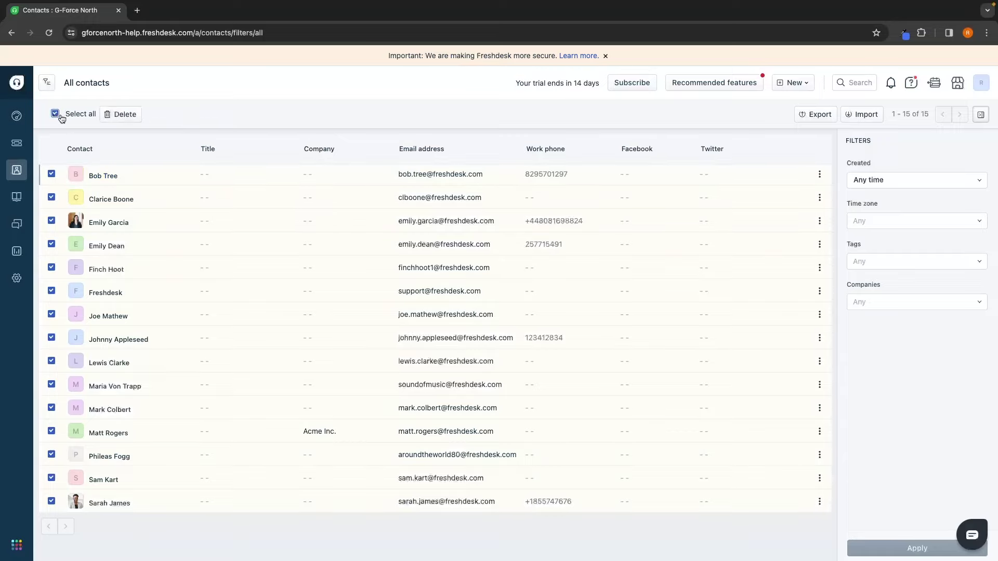
{"action": "left_click", "coordinate": [56, 117]}
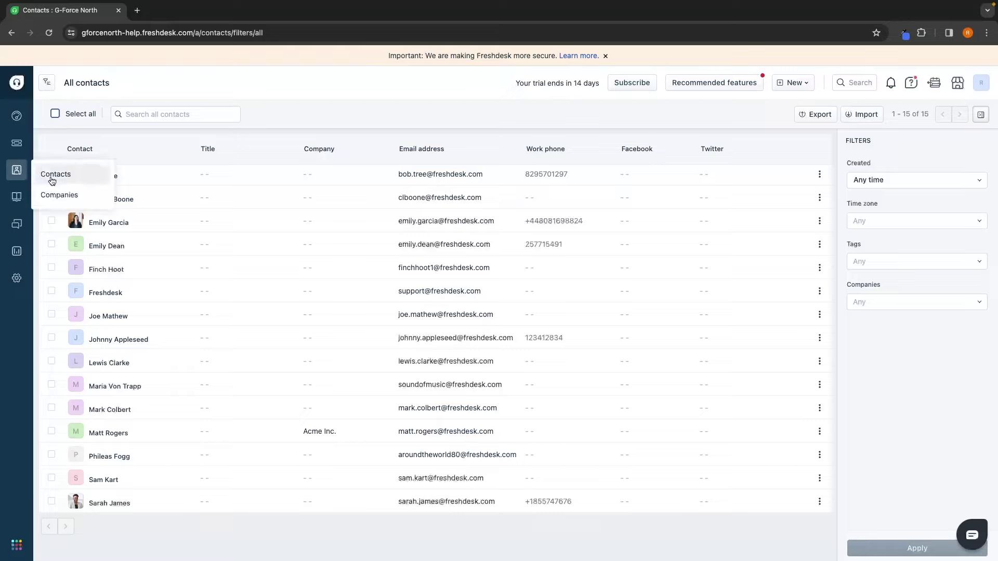
{"action": "left_click", "coordinate": [794, 84]}
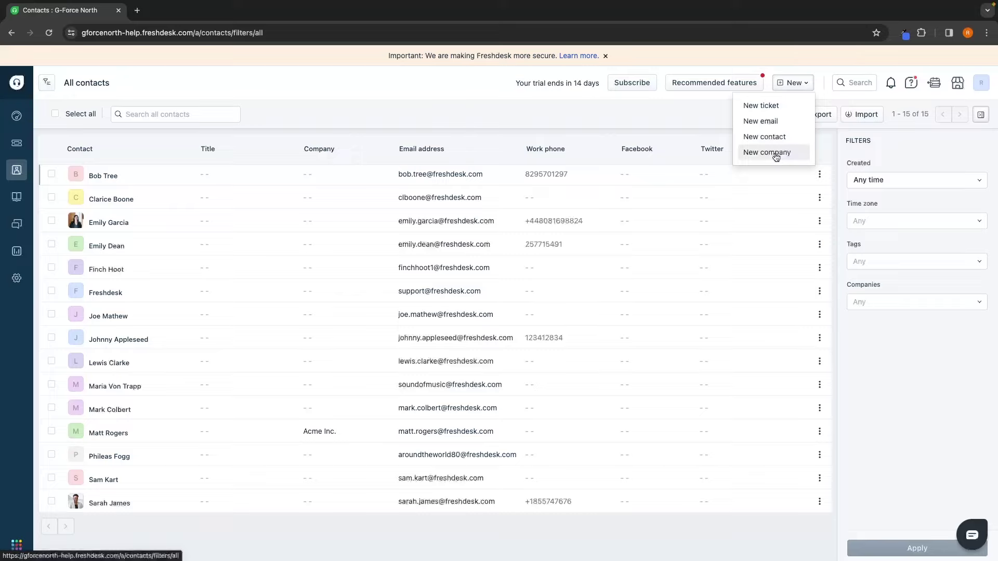
Step: Choose New ticket and look over the blank form's default fields
{"action": "left_click", "coordinate": [770, 113]}
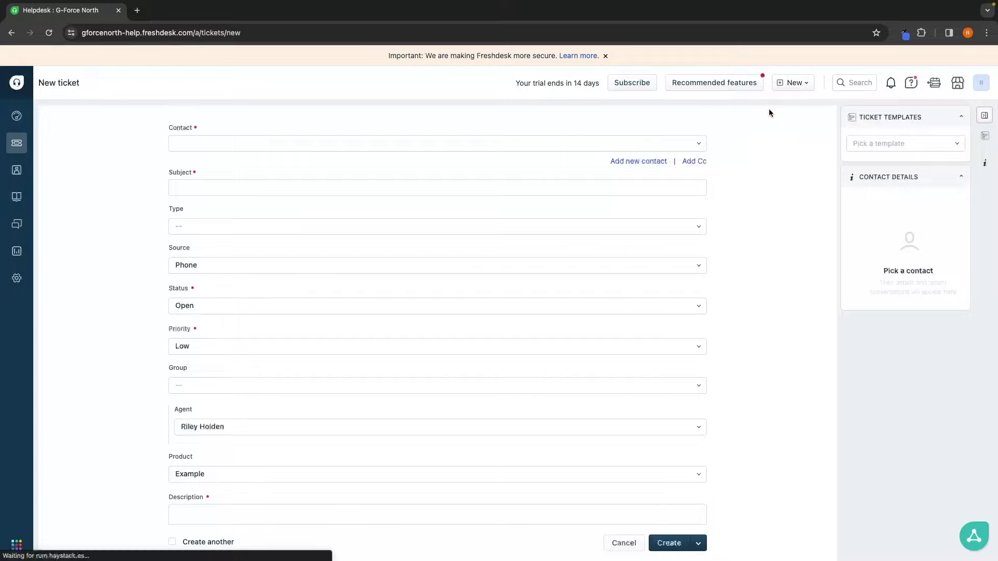
{"action": "scroll", "coordinate": [797, 292], "scroll_direction": "down", "scroll_amount": 3}
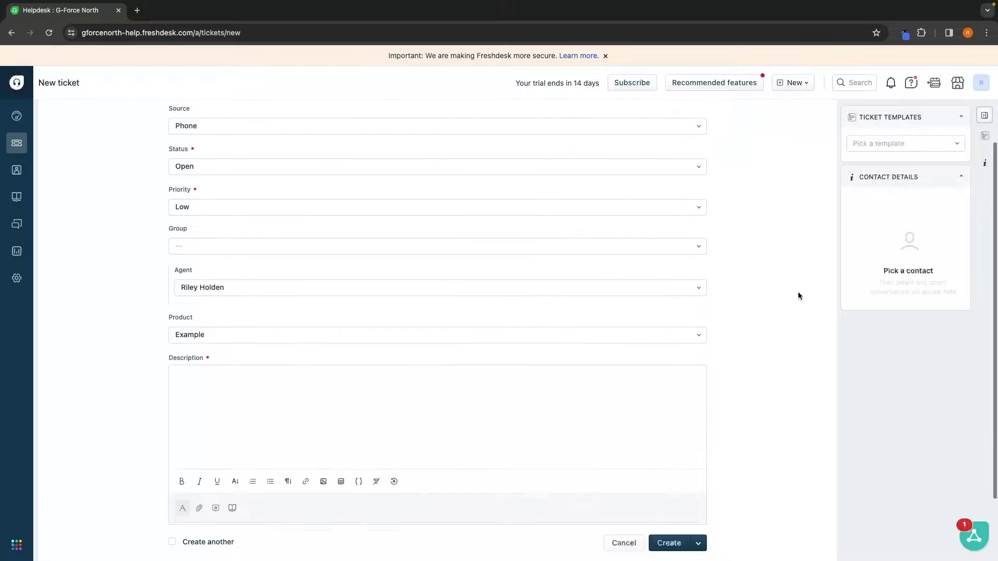
{"action": "scroll", "coordinate": [799, 296], "scroll_direction": "up", "scroll_amount": 3}
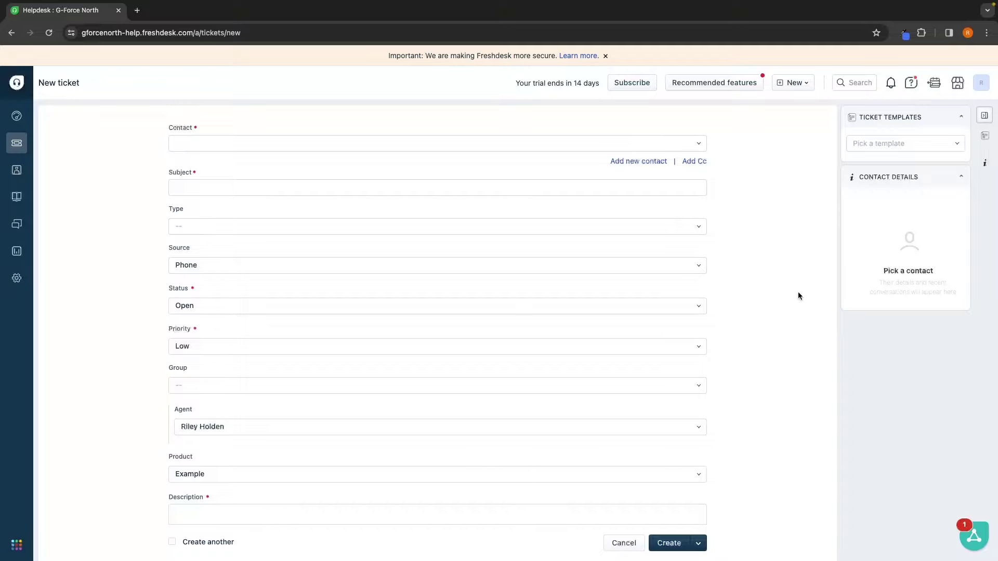
Step: Add a new contact to the ticket, entering the requester's full name and e-mail address
{"action": "left_click", "coordinate": [622, 162]}
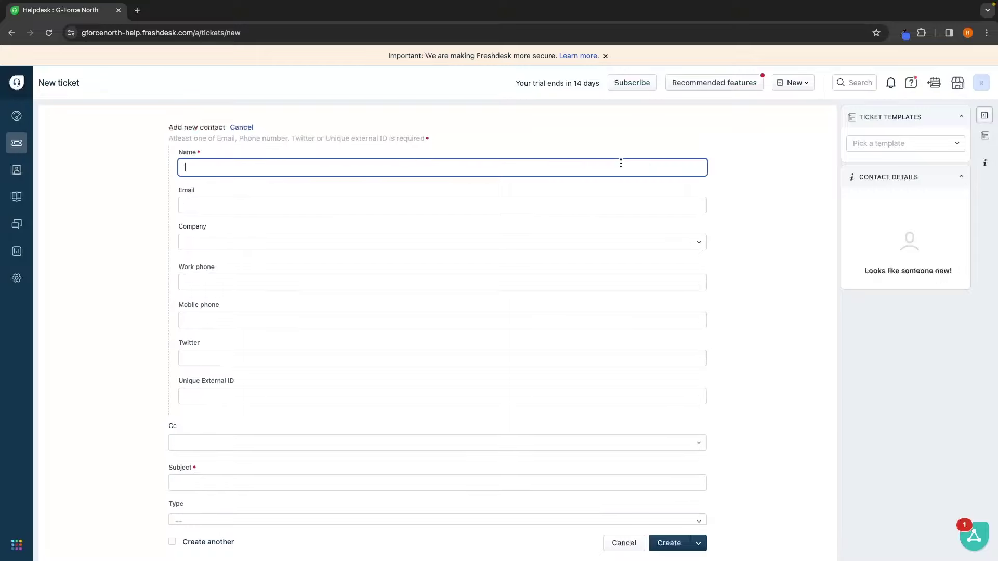
{"action": "key", "text": "Tab"}
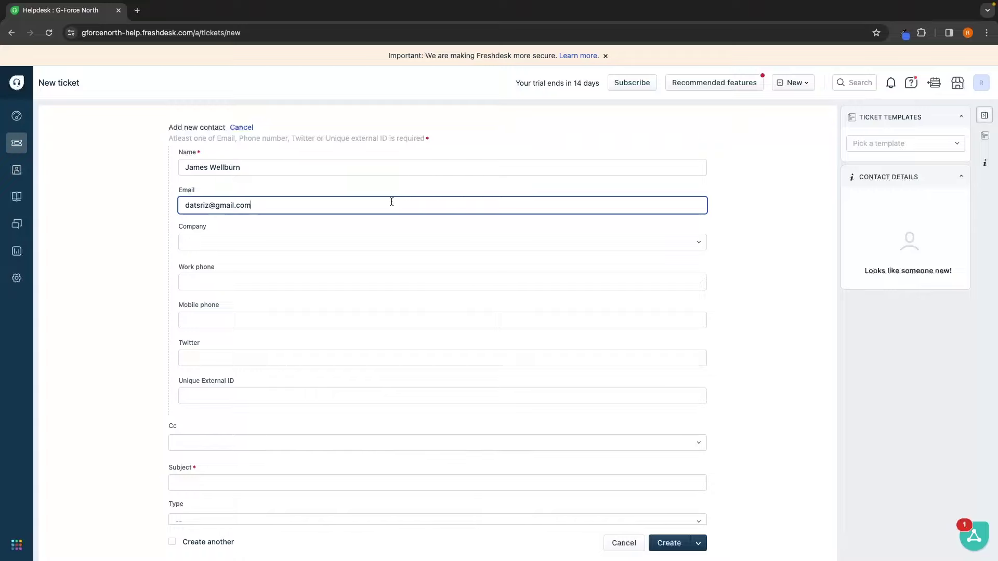
{"action": "left_click_drag", "start_coordinate": [180, 205], "coordinate": [279, 205]}
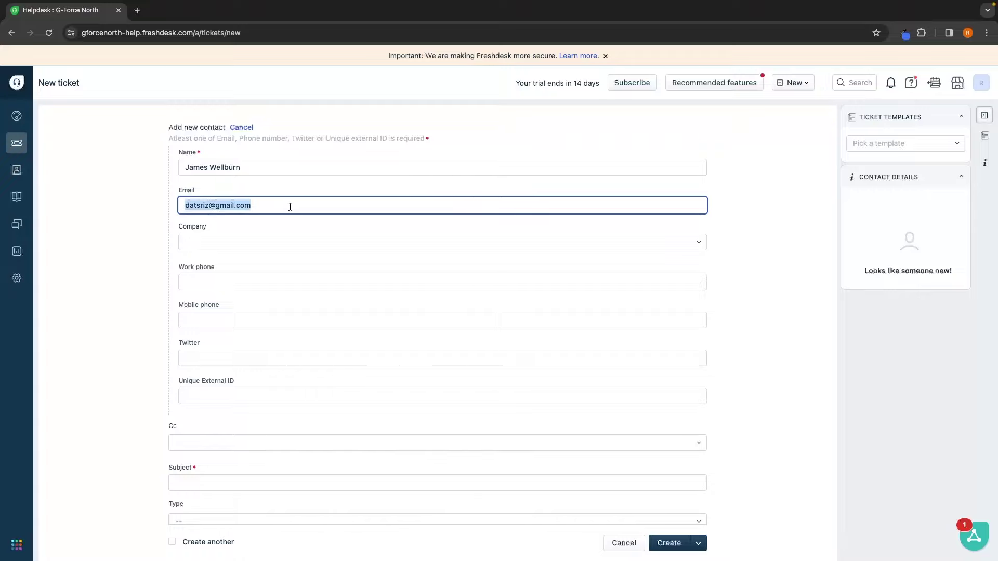
{"action": "left_click", "coordinate": [289, 206]}
{"action": "left_click_drag", "start_coordinate": [179, 226], "coordinate": [212, 228]}
{"action": "left_click", "coordinate": [226, 228]}
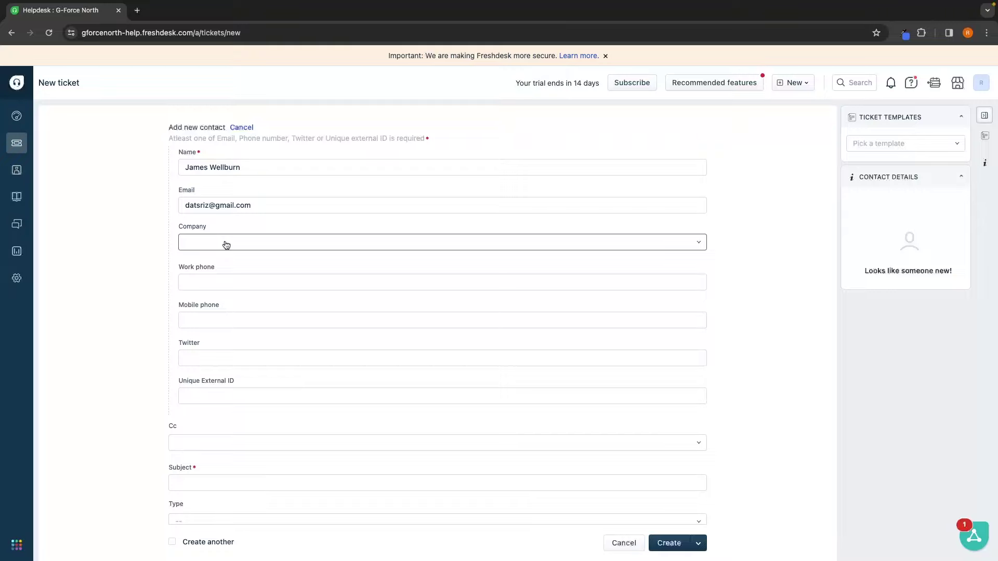
Step: Add and then remove Google as the company, and enter the contact's mobile phone number
{"action": "left_click", "coordinate": [226, 245]}
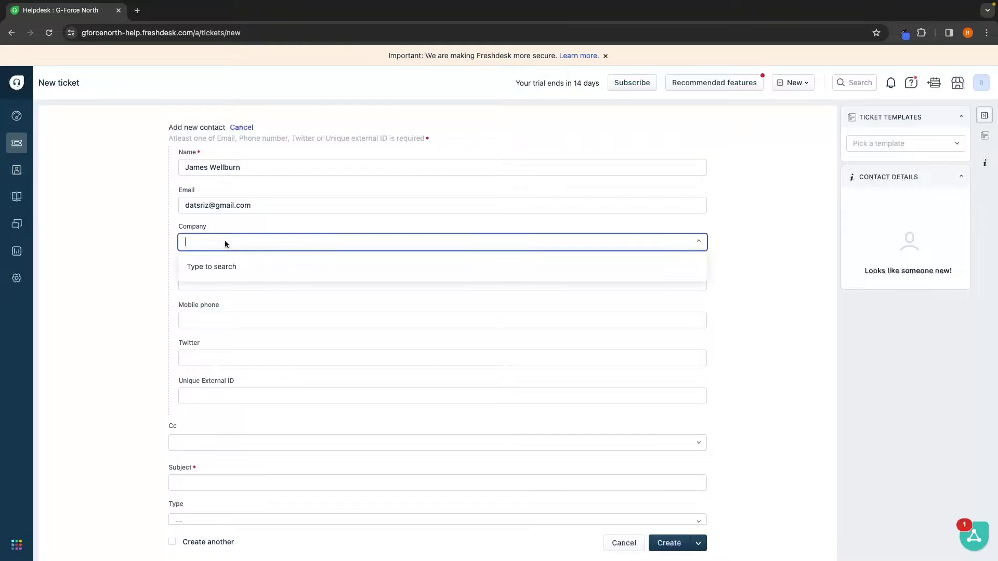
{"action": "type", "text": "Google"}
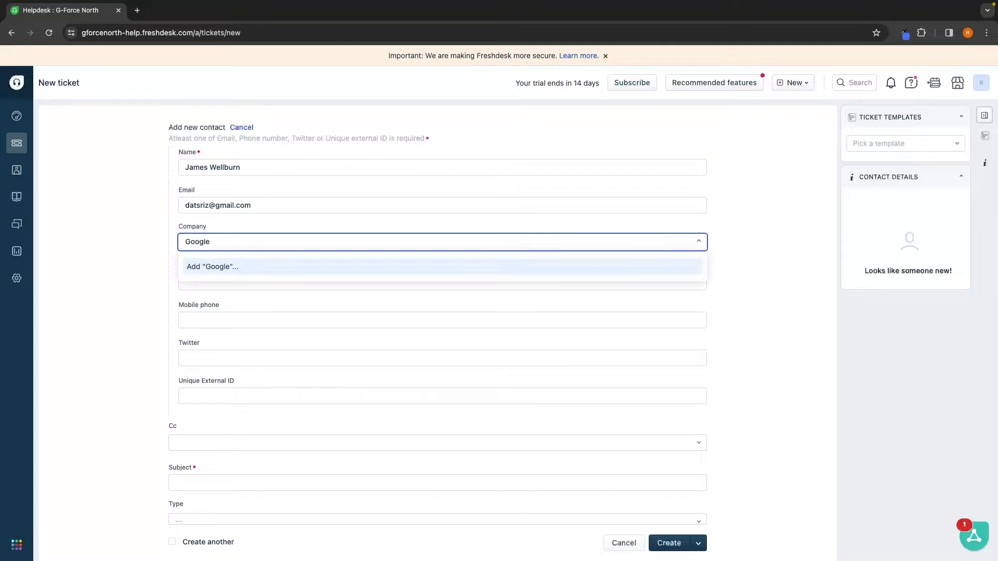
{"action": "left_click", "coordinate": [206, 271]}
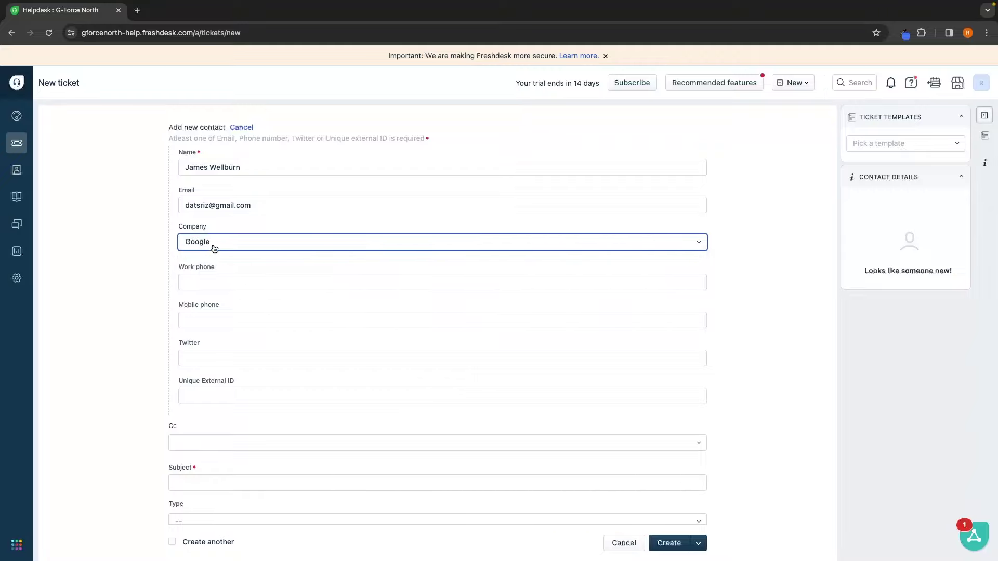
{"action": "left_click", "coordinate": [215, 248]}
{"action": "key", "text": "BackSpace"}
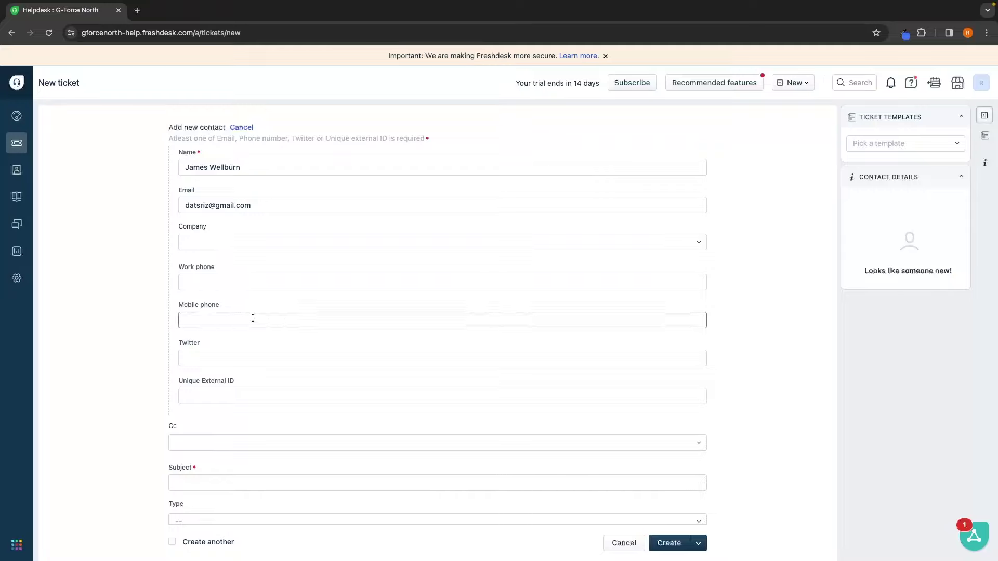
{"action": "left_click", "coordinate": [203, 319]}
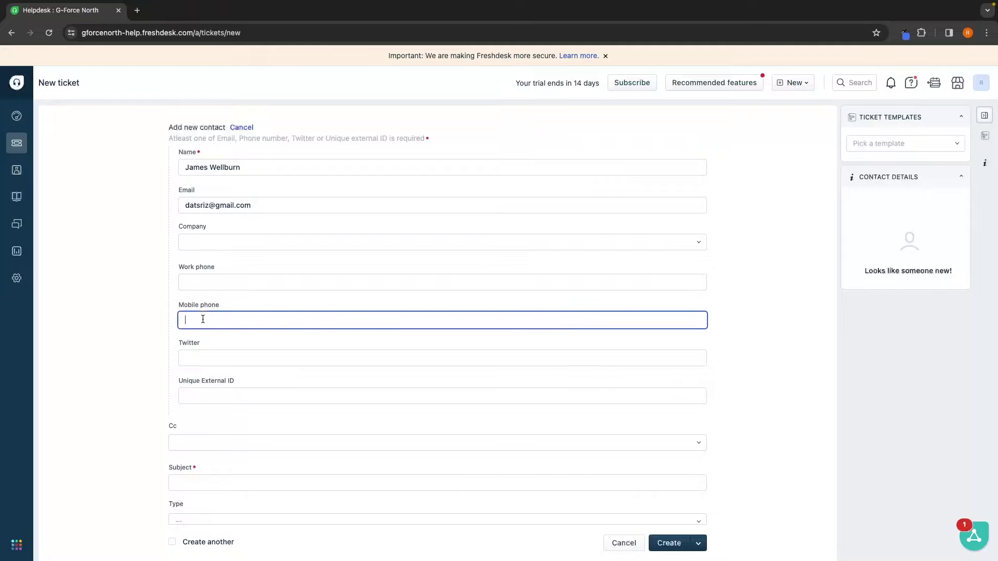
{"action": "left_click_drag", "start_coordinate": [183, 343], "coordinate": [200, 344]}
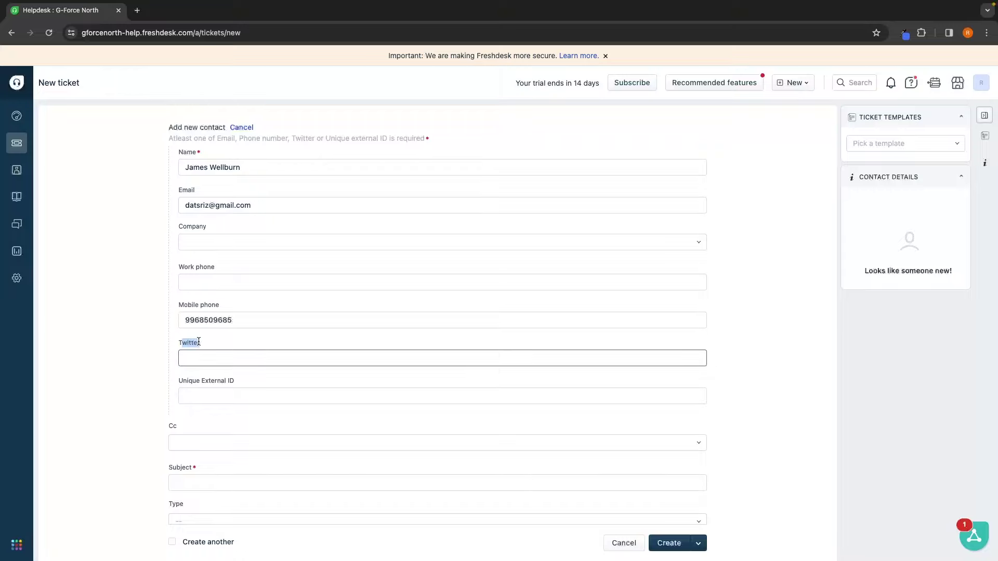
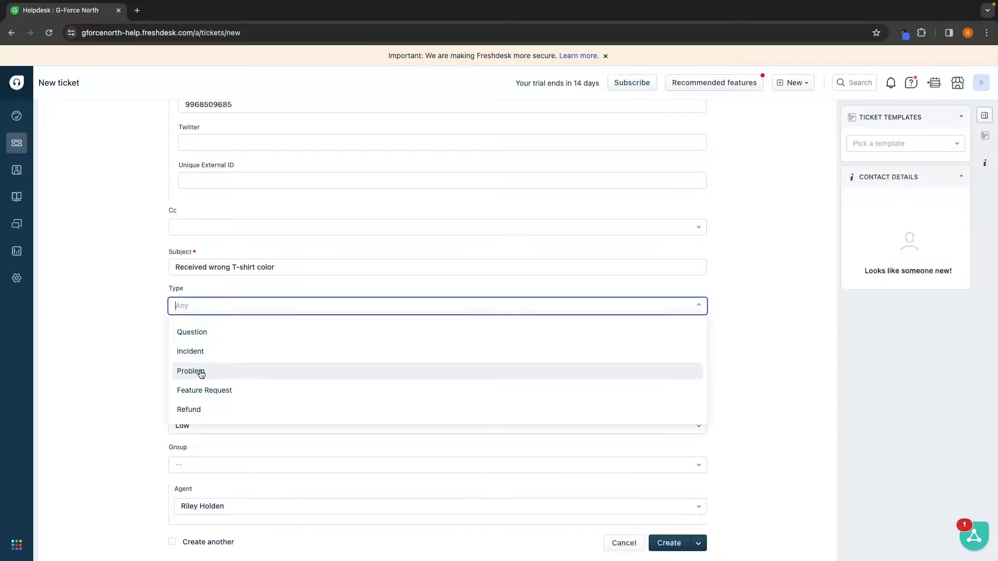
Step: Set the ticket type to Problem, keeping source Phone and status Open
{"action": "left_click", "coordinate": [192, 374]}
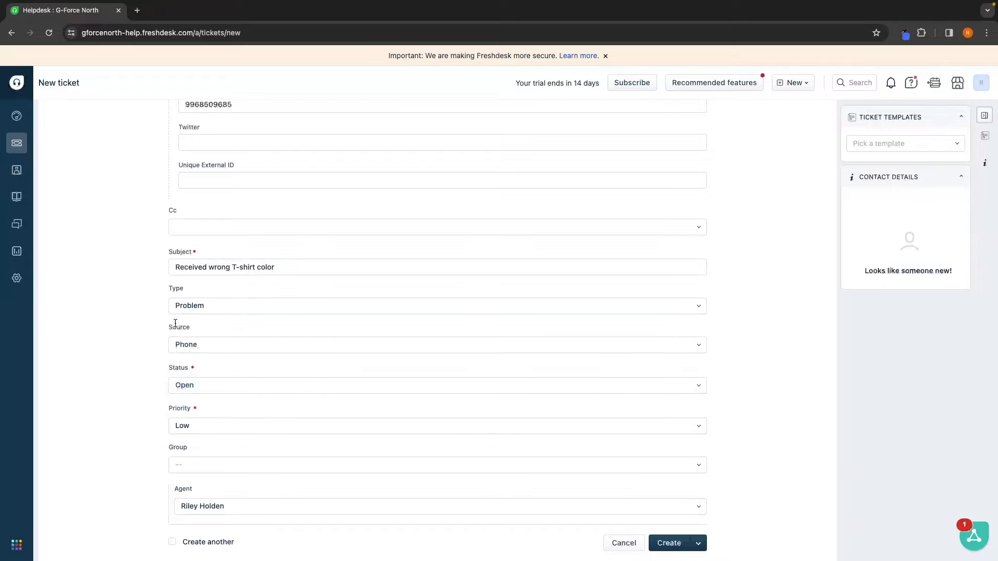
{"action": "left_click", "coordinate": [202, 344]}
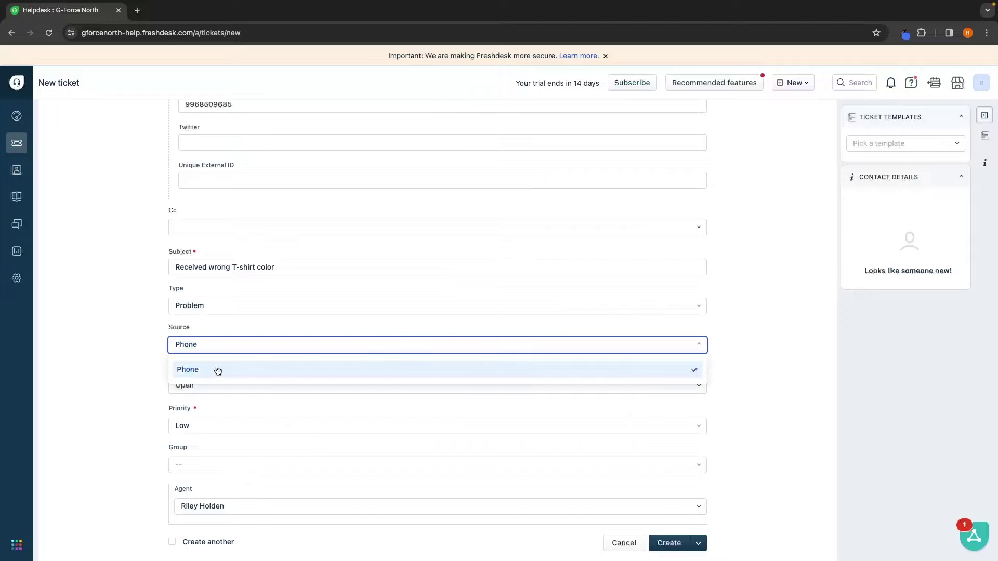
{"action": "left_click", "coordinate": [216, 370]}
{"action": "left_click", "coordinate": [147, 368]}
{"action": "scroll", "coordinate": [226, 368], "scroll_direction": "down", "scroll_amount": 1}
{"action": "scroll", "coordinate": [226, 368], "scroll_direction": "down", "scroll_amount": 1}
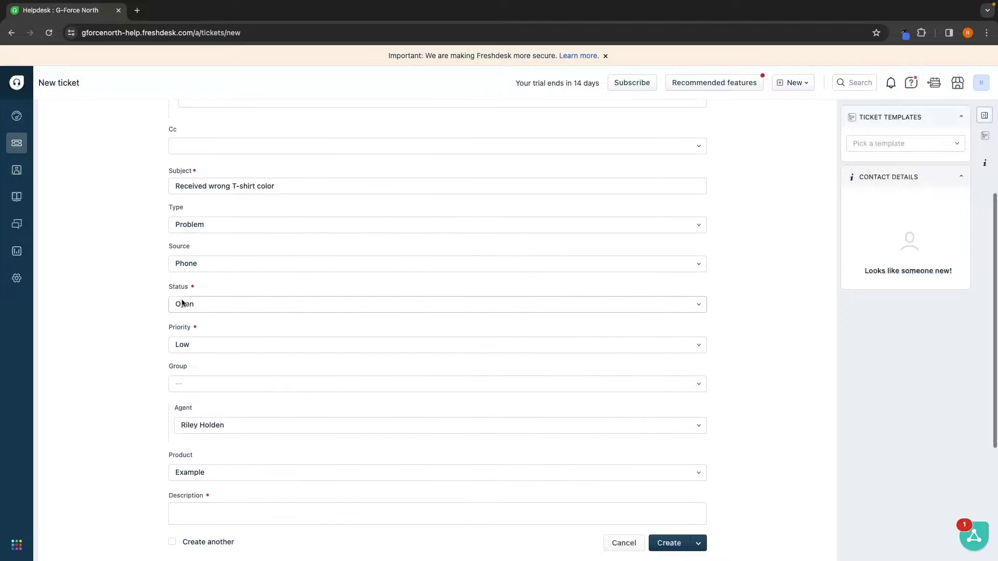
{"action": "left_click_drag", "start_coordinate": [167, 287], "coordinate": [193, 287]}
{"action": "left_click", "coordinate": [226, 302]}
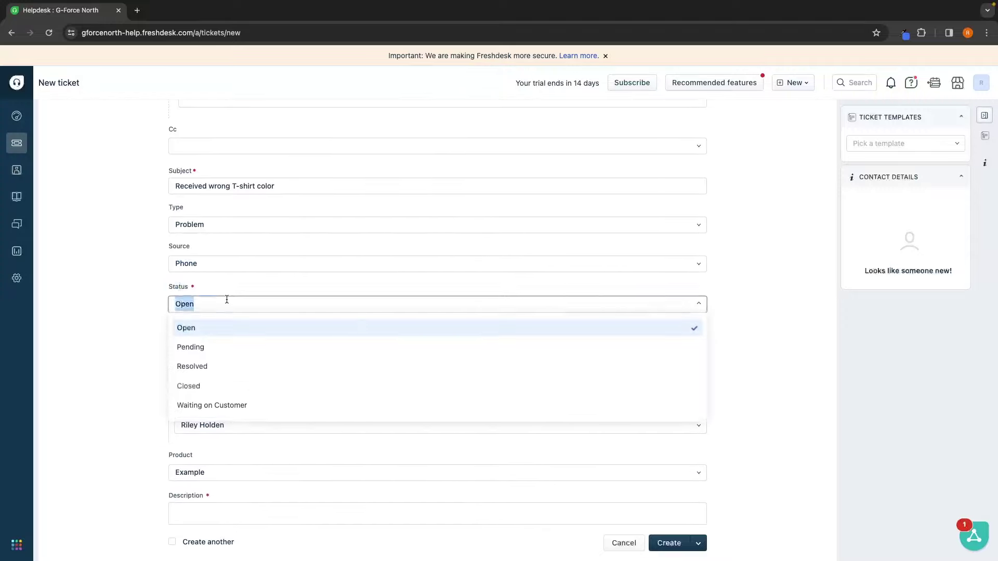
{"action": "scroll", "coordinate": [227, 340], "scroll_direction": "up", "scroll_amount": 1}
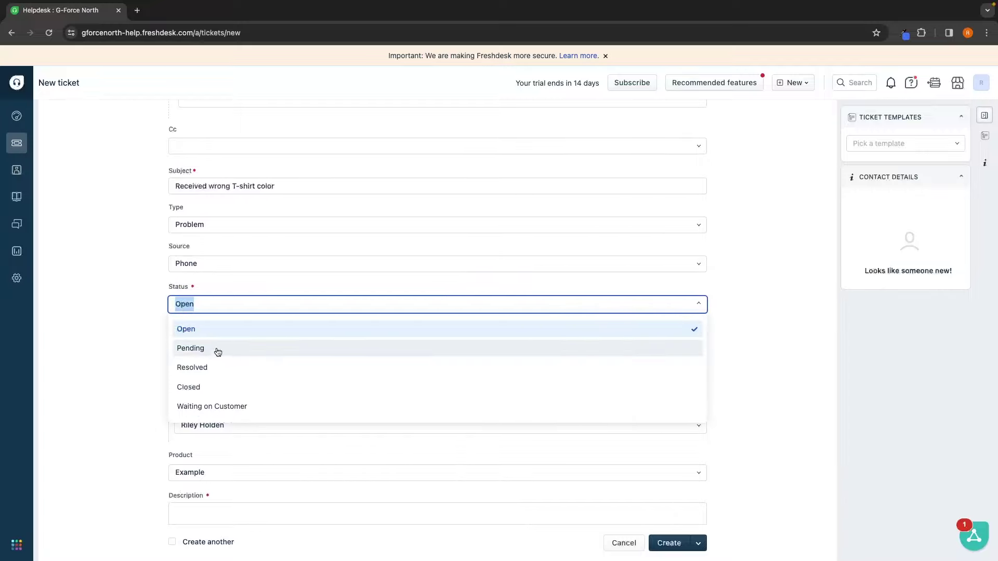
{"action": "scroll", "coordinate": [208, 368], "scroll_direction": "down", "scroll_amount": 1}
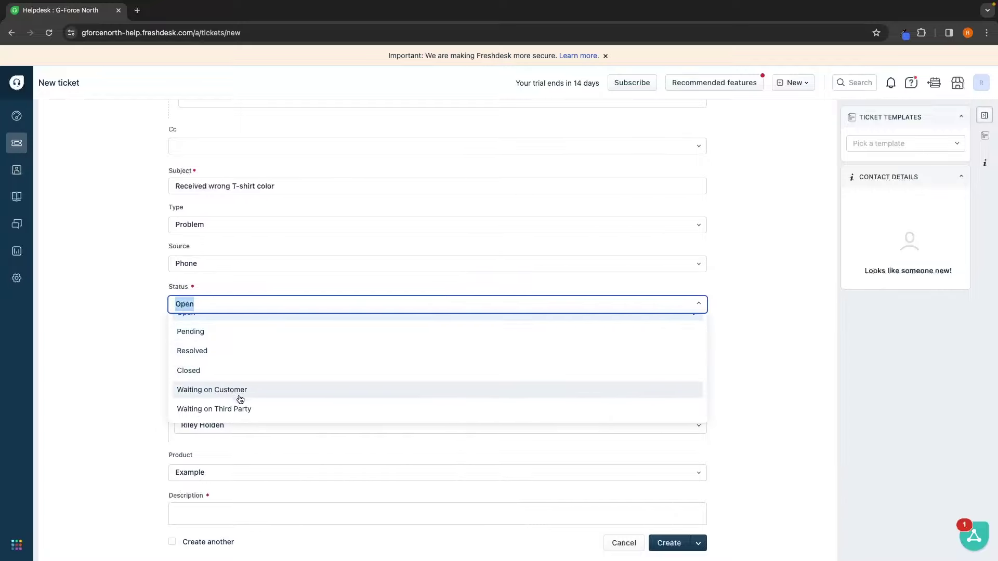
{"action": "scroll", "coordinate": [224, 396], "scroll_direction": "up", "scroll_amount": 1}
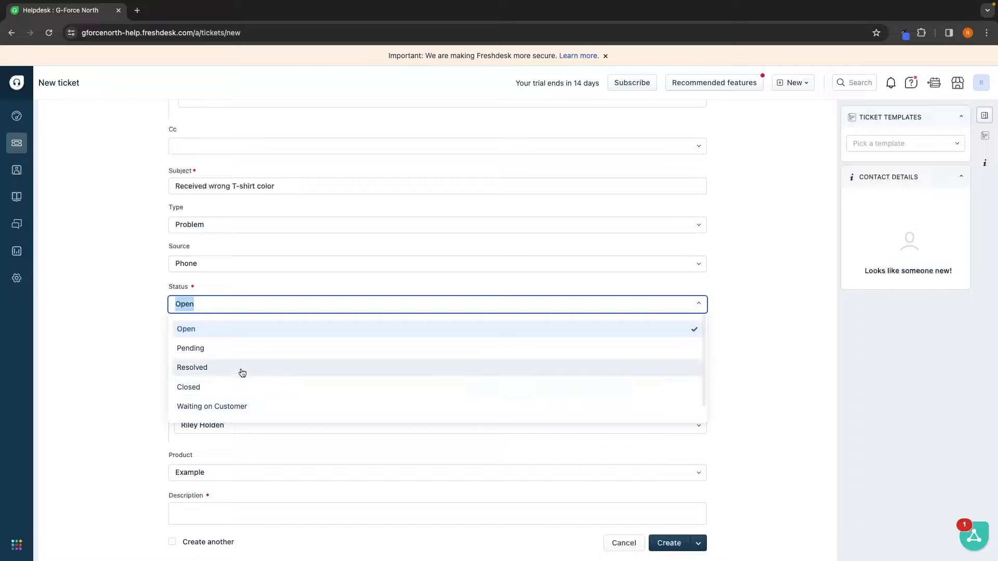
{"action": "left_click", "coordinate": [185, 331]}
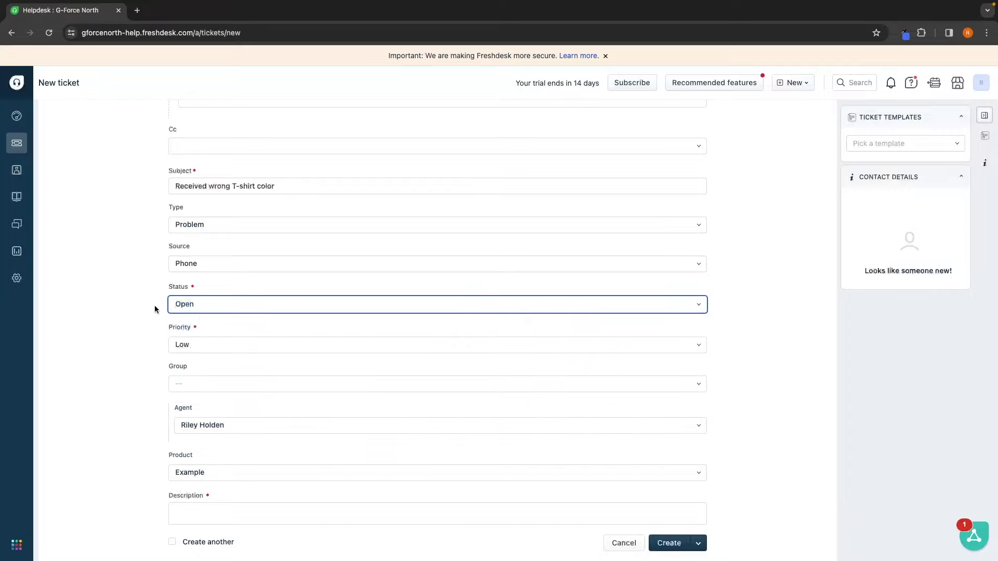
Step: Set priority to Medium and assign the ticket to the Customer Support group
{"action": "scroll", "coordinate": [156, 310], "scroll_direction": "down", "scroll_amount": 1}
{"action": "left_click", "coordinate": [190, 312]}
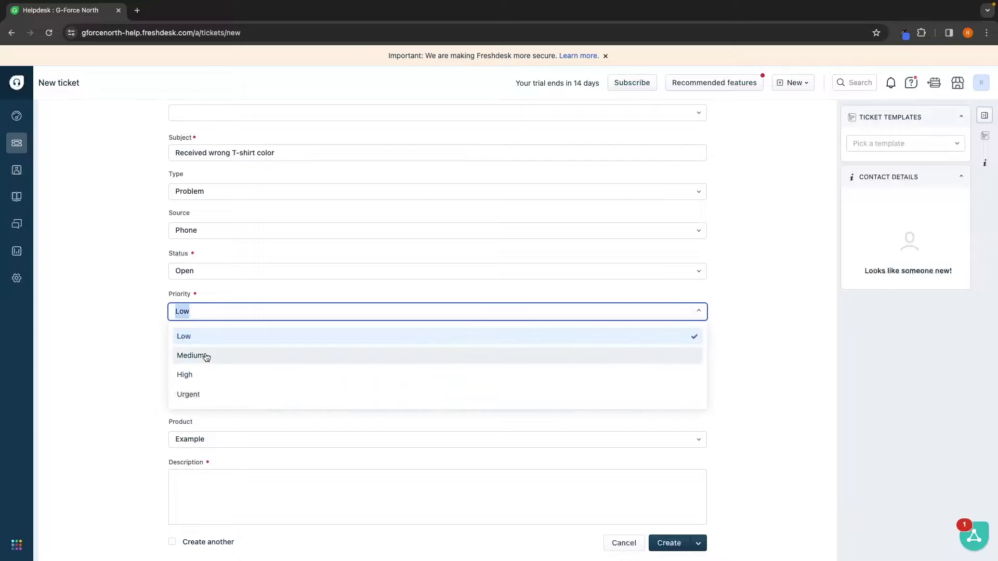
{"action": "left_click", "coordinate": [207, 359]}
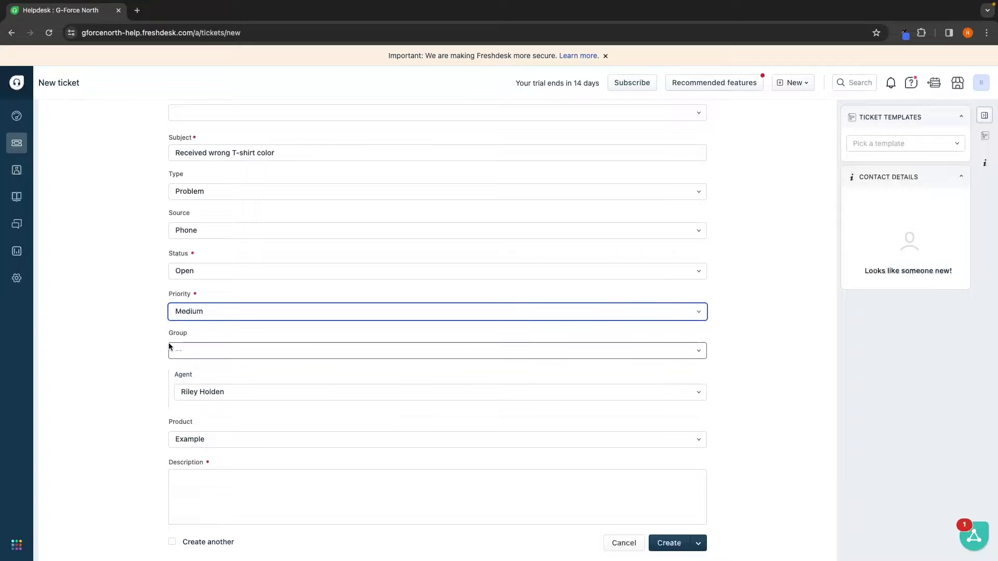
{"action": "scroll", "coordinate": [140, 331], "scroll_direction": "down", "scroll_amount": 1}
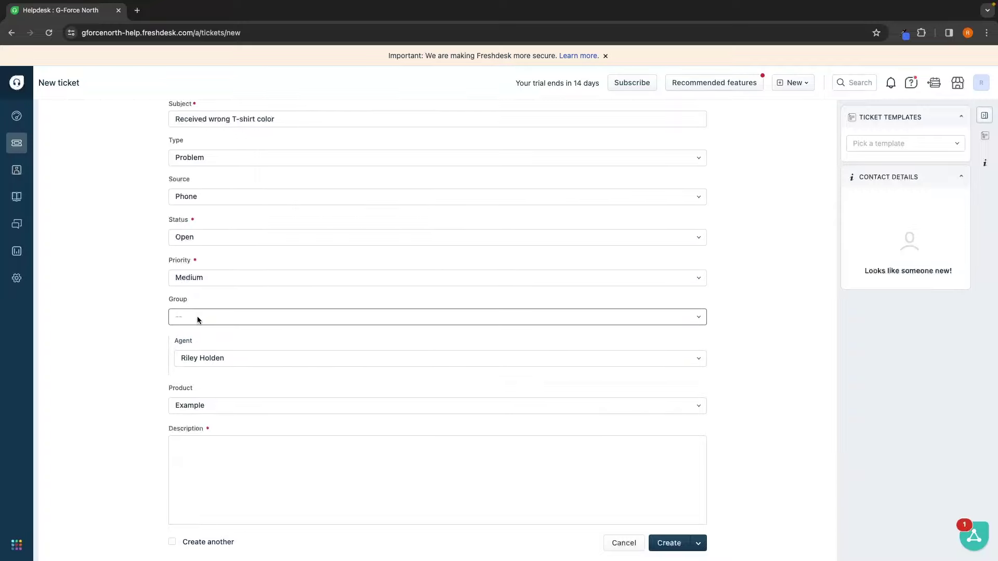
{"action": "left_click", "coordinate": [197, 317]}
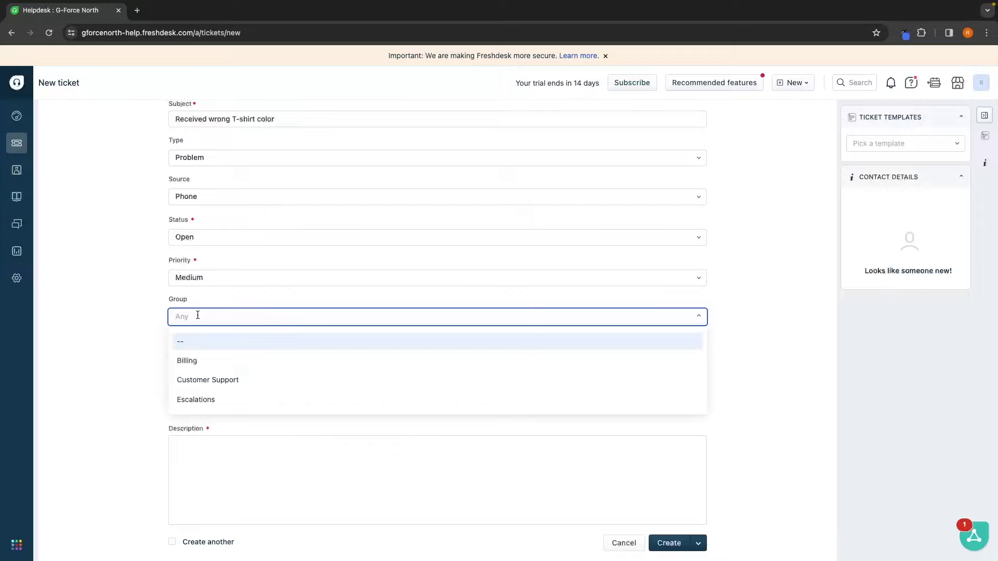
{"action": "left_click", "coordinate": [226, 380]}
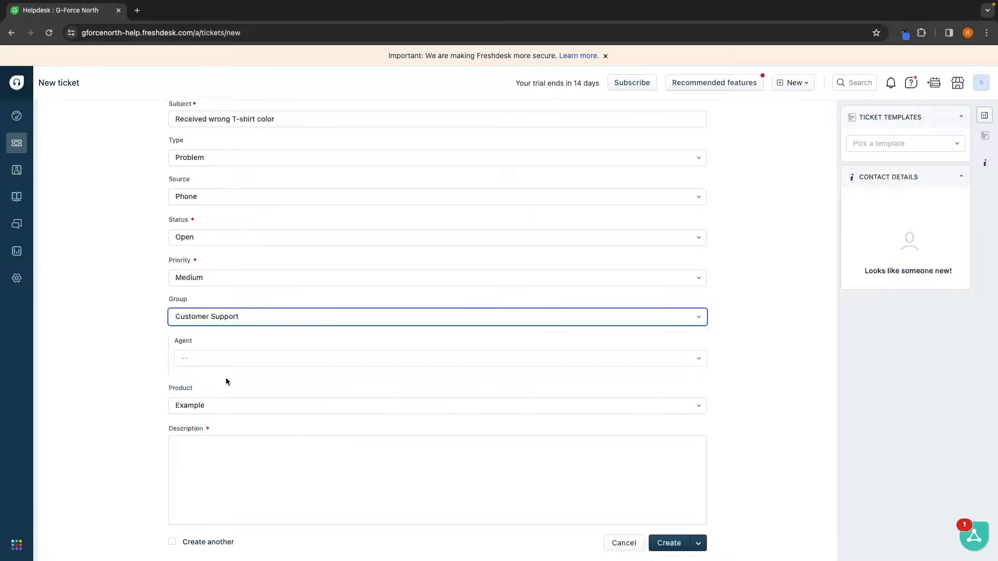
Step: Leave the agent unassigned and keep Example as the product
{"action": "scroll", "coordinate": [219, 341], "scroll_direction": "down", "scroll_amount": 1}
{"action": "left_click", "coordinate": [222, 327]}
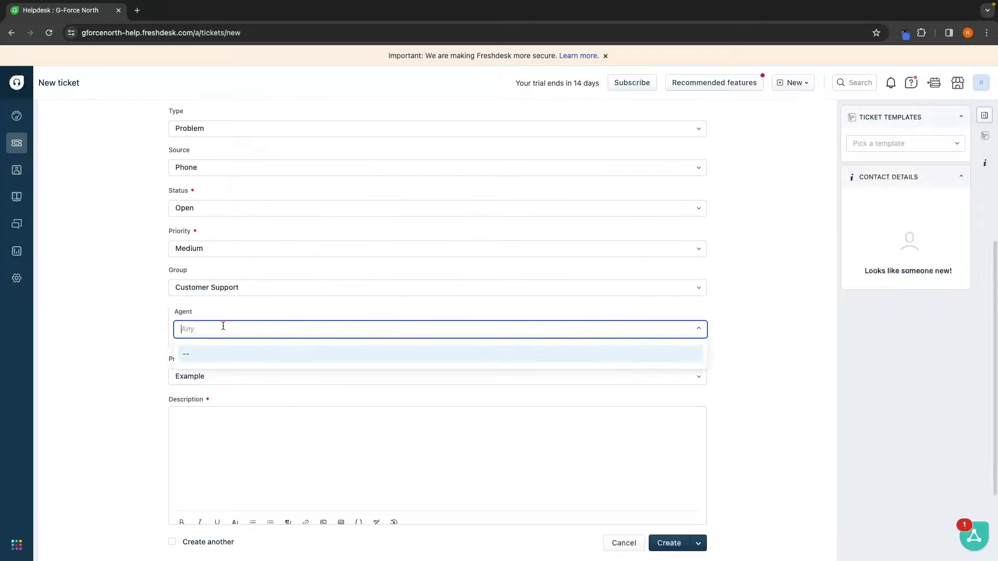
{"action": "left_click", "coordinate": [149, 326]}
{"action": "left_click", "coordinate": [201, 327]}
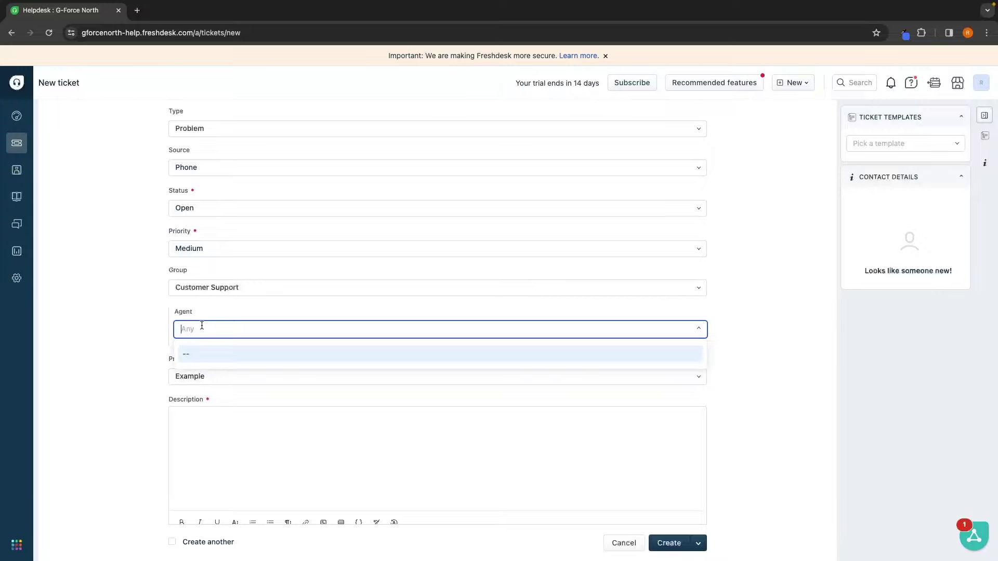
{"action": "left_click", "coordinate": [117, 327]}
{"action": "scroll", "coordinate": [185, 327], "scroll_direction": "down", "scroll_amount": 1}
{"action": "left_click", "coordinate": [215, 345]}
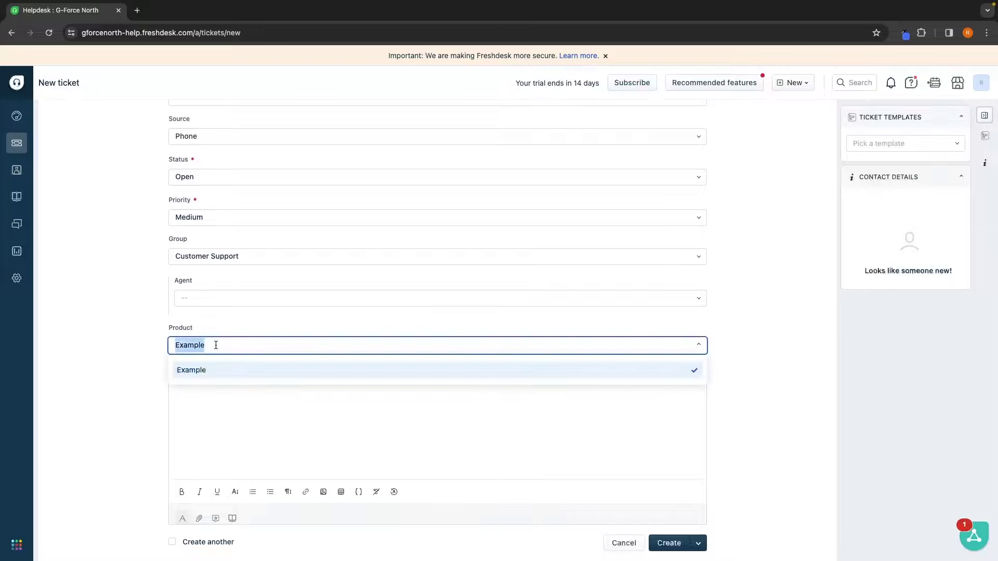
{"action": "left_click", "coordinate": [196, 312]}
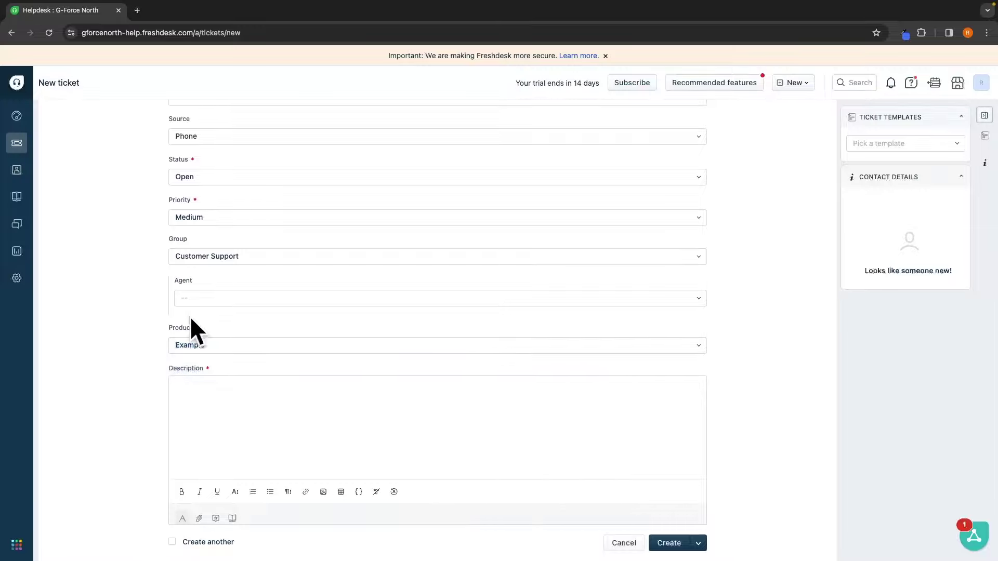
{"action": "left_click", "coordinate": [212, 346]}
{"action": "left_click", "coordinate": [254, 346]}
Step: Paste the wrong-colour shirt complaint into the ticket description
{"action": "scroll", "coordinate": [216, 348], "scroll_direction": "down", "scroll_amount": 3}
{"action": "left_click", "coordinate": [227, 333]}
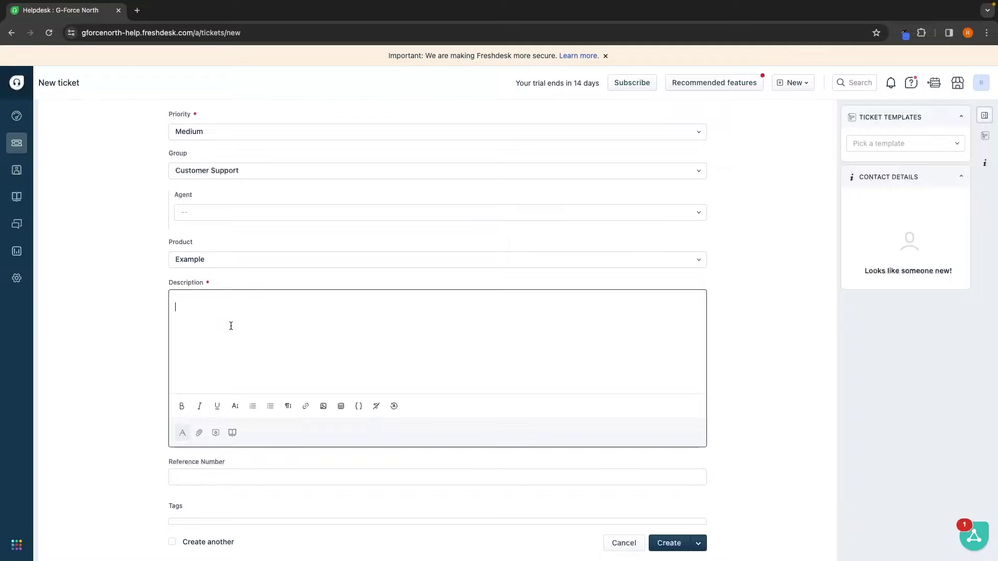
{"action": "type", "text": "James received the wrong t-shirt color, he is happy to return the one that he received and would like the correct color to be sent. He received a blue shirt but ordered a black one."}
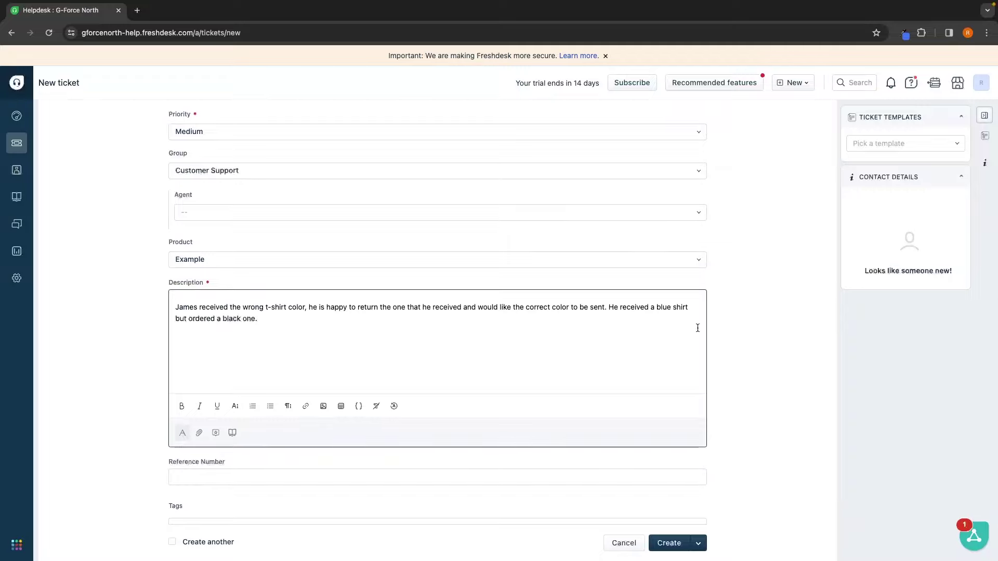
{"action": "left_click_drag", "start_coordinate": [311, 333], "coordinate": [166, 310]}
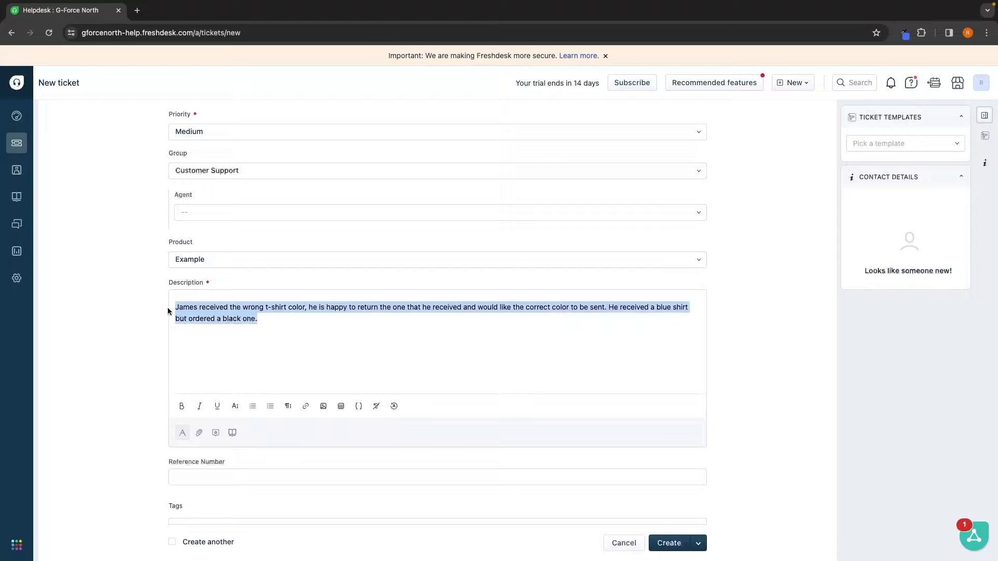
{"action": "left_click", "coordinate": [294, 311]}
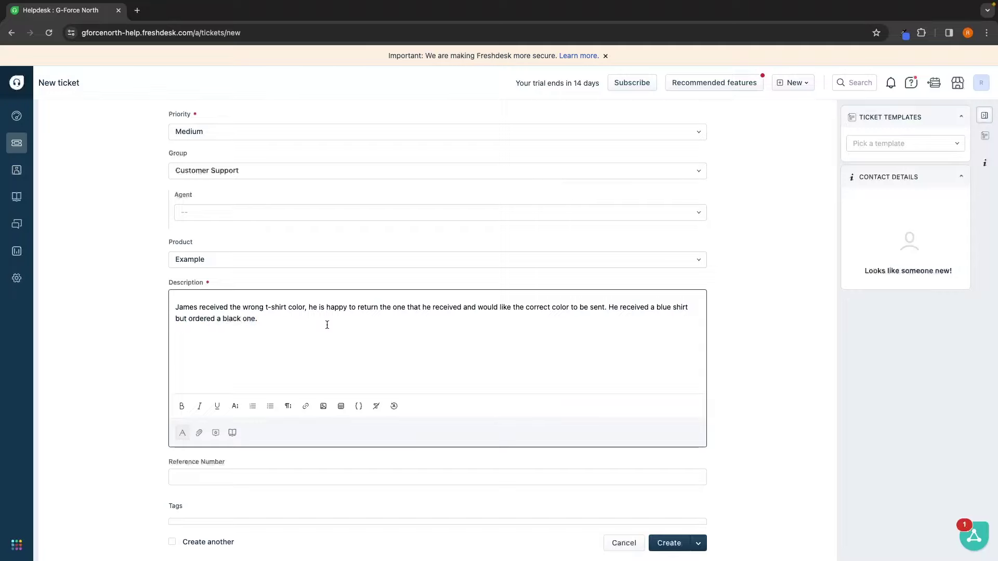
Step: Enter reference number 1, add a new 'T-shirt' tag, and create the ticket
{"action": "scroll", "coordinate": [327, 325], "scroll_direction": "down", "scroll_amount": 1}
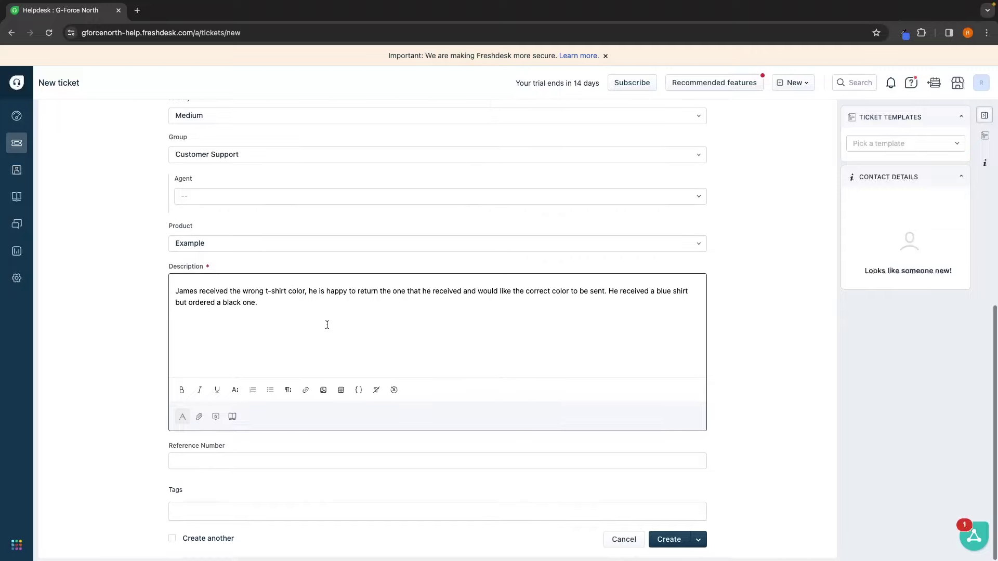
{"action": "left_click", "coordinate": [224, 470]}
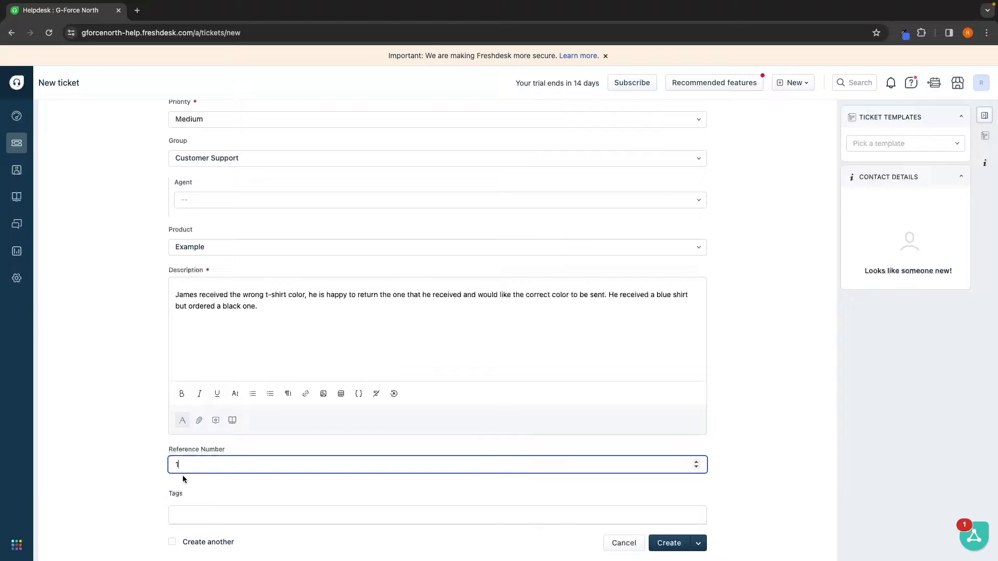
{"action": "left_click", "coordinate": [145, 479]}
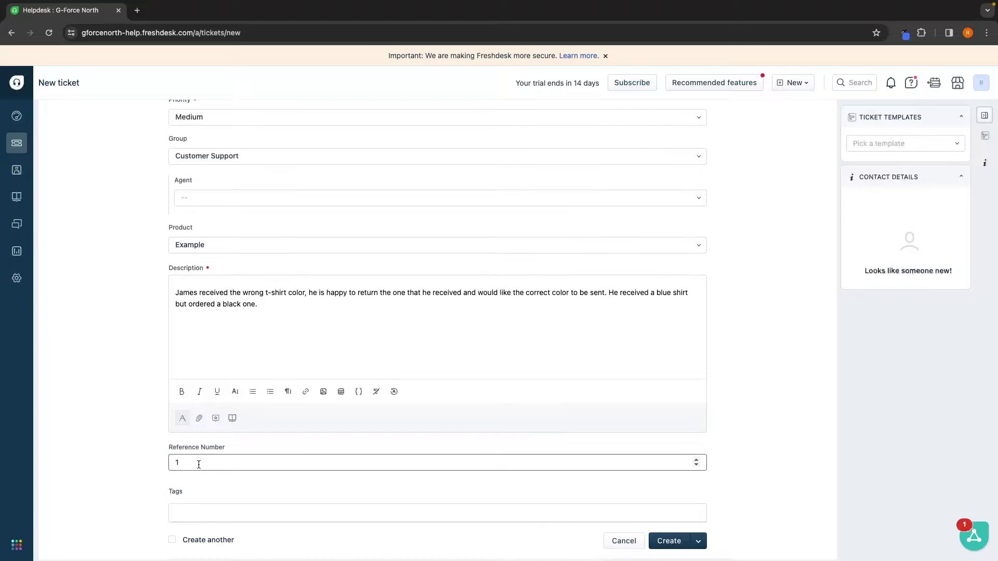
{"action": "left_click", "coordinate": [204, 512]}
{"action": "left_click", "coordinate": [153, 515]}
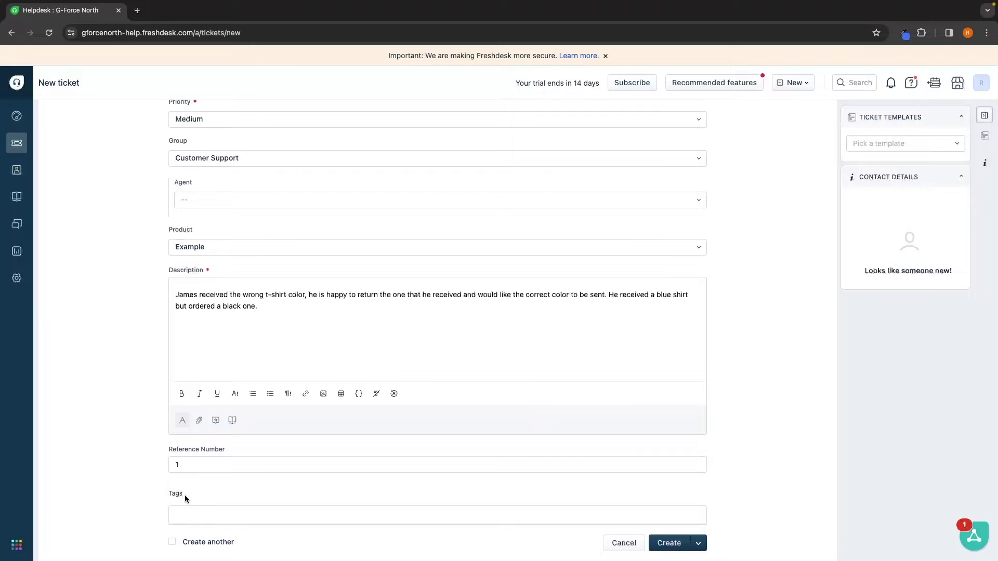
{"action": "left_click", "coordinate": [189, 511]}
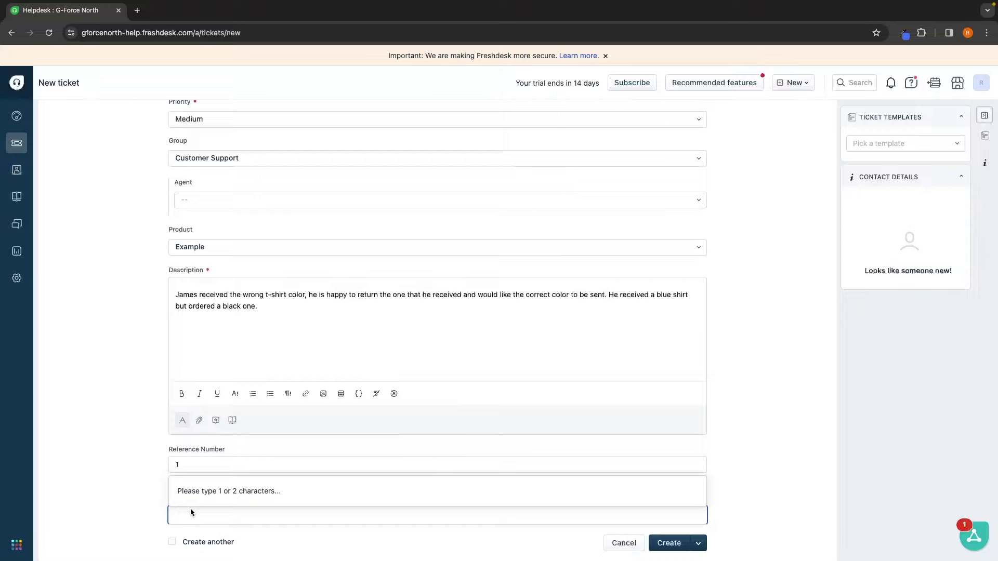
{"action": "type", "text": "T-shirt"}
{"action": "left_click", "coordinate": [205, 495]}
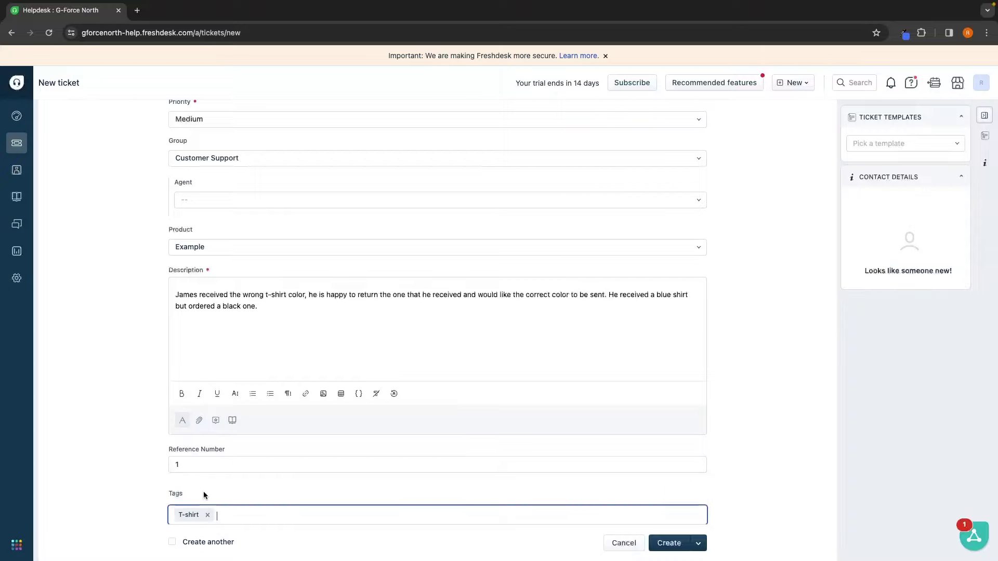
{"action": "left_click", "coordinate": [670, 544]}
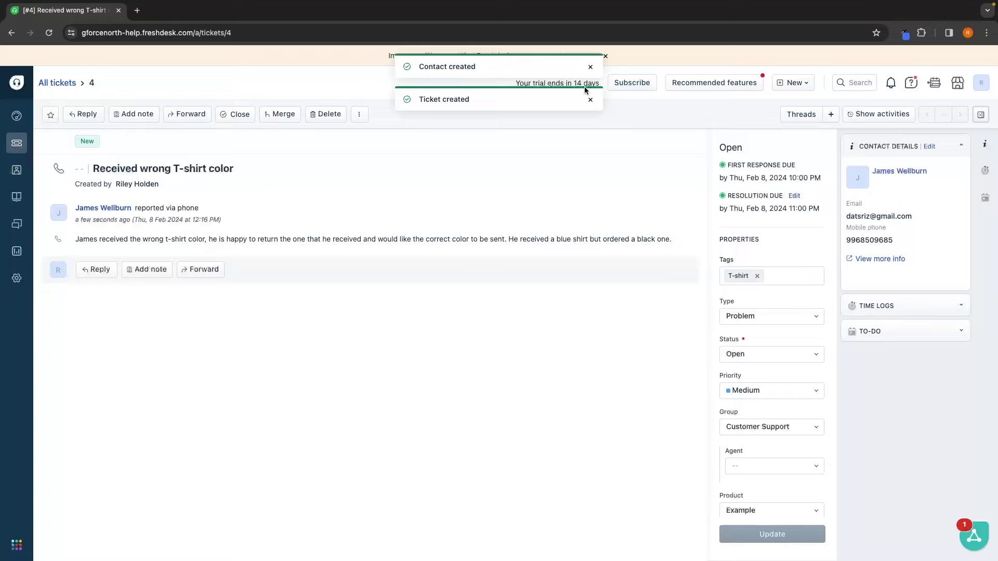
{"action": "left_click", "coordinate": [591, 67]}
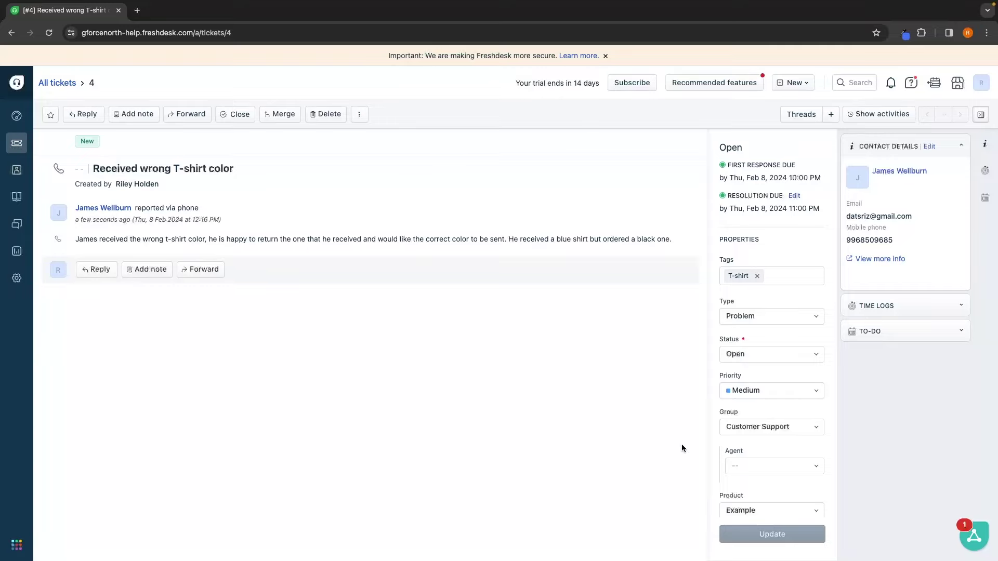
{"action": "left_click_drag", "start_coordinate": [726, 162], "coordinate": [804, 166]}
{"action": "left_click", "coordinate": [805, 167]}
{"action": "left_click_drag", "start_coordinate": [718, 178], "coordinate": [825, 180]}
{"action": "left_click", "coordinate": [827, 179]}
{"action": "left_click_drag", "start_coordinate": [718, 212], "coordinate": [826, 211]}
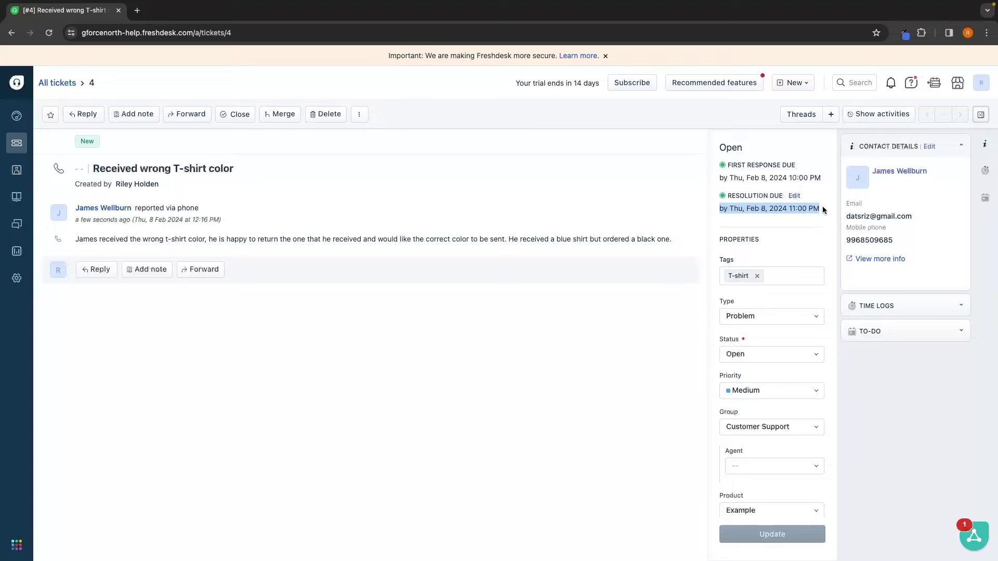
{"action": "left_click", "coordinate": [824, 210]}
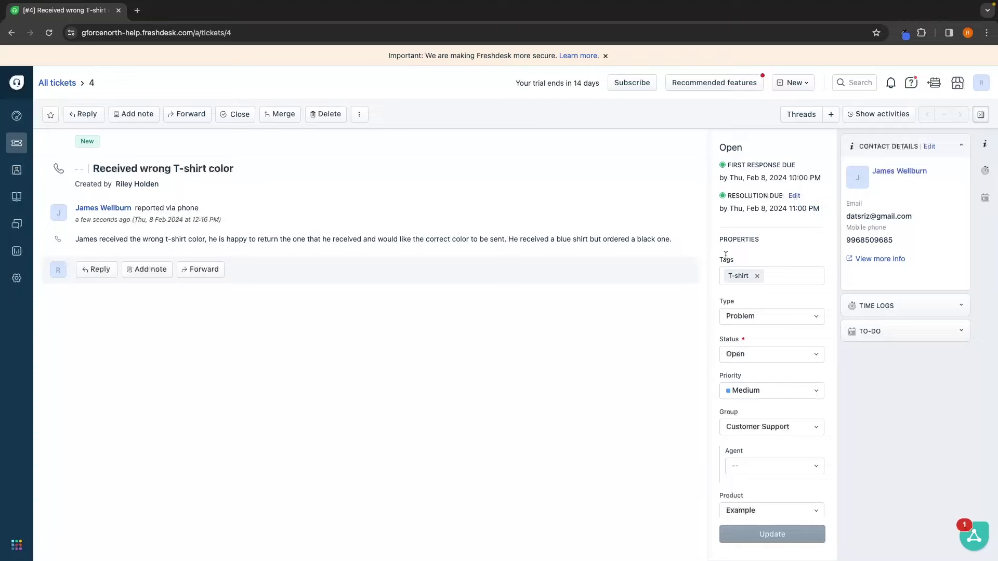
{"action": "scroll", "coordinate": [749, 280], "scroll_direction": "down", "scroll_amount": 1}
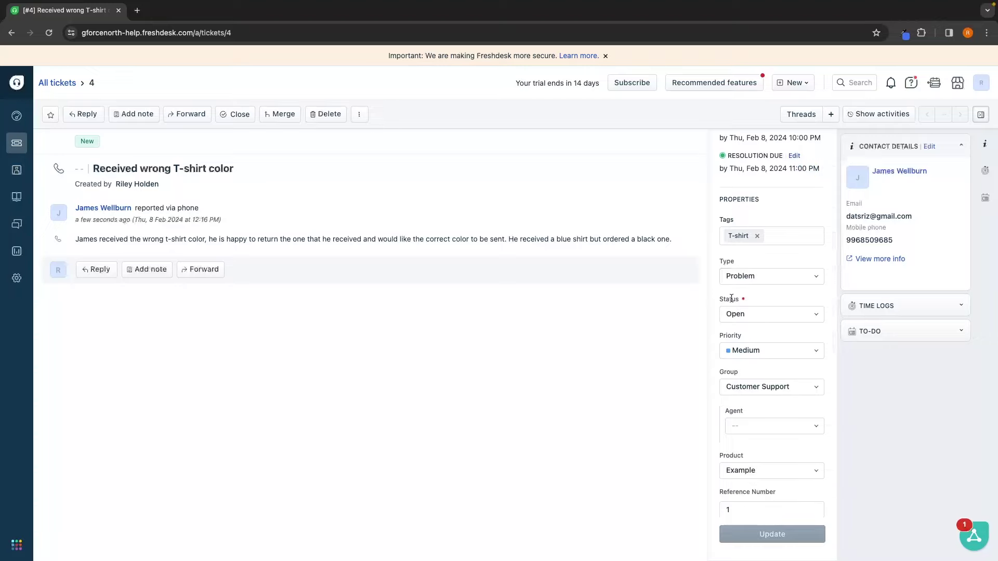
{"action": "scroll", "coordinate": [734, 293], "scroll_direction": "down", "scroll_amount": 1}
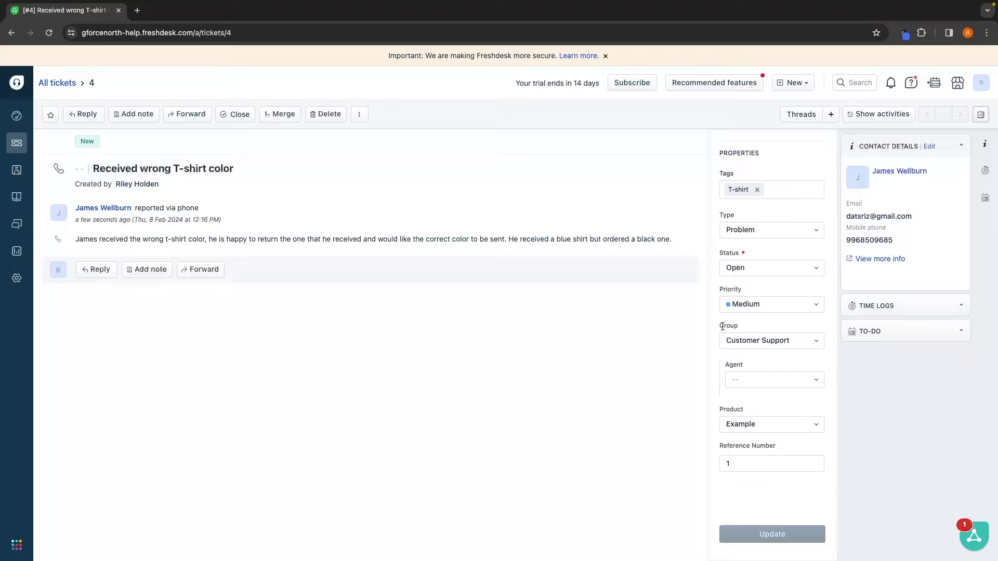
{"action": "left_click_drag", "start_coordinate": [716, 325], "coordinate": [755, 324]}
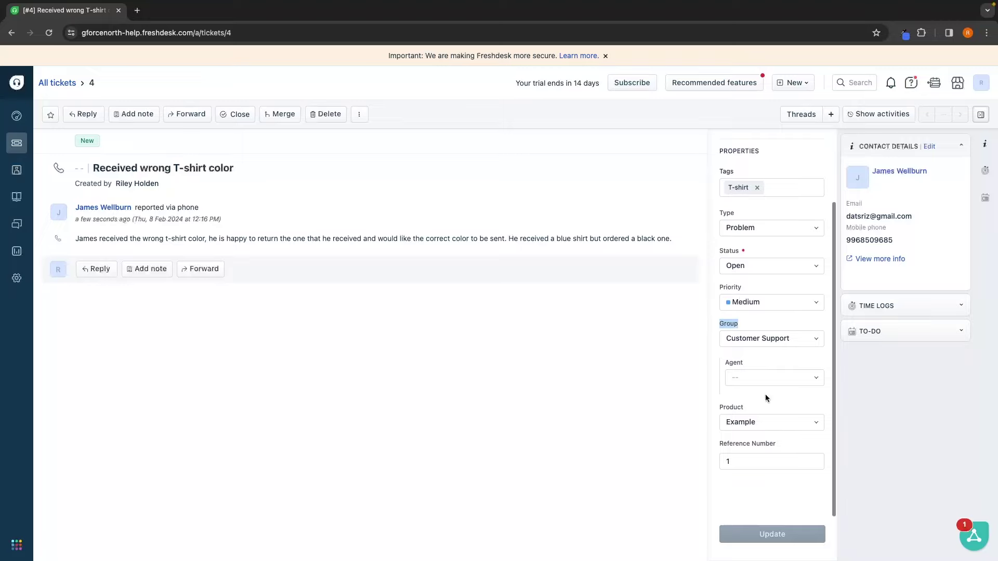
{"action": "scroll", "coordinate": [765, 396], "scroll_direction": "up", "scroll_amount": 2}
{"action": "left_click", "coordinate": [787, 258]}
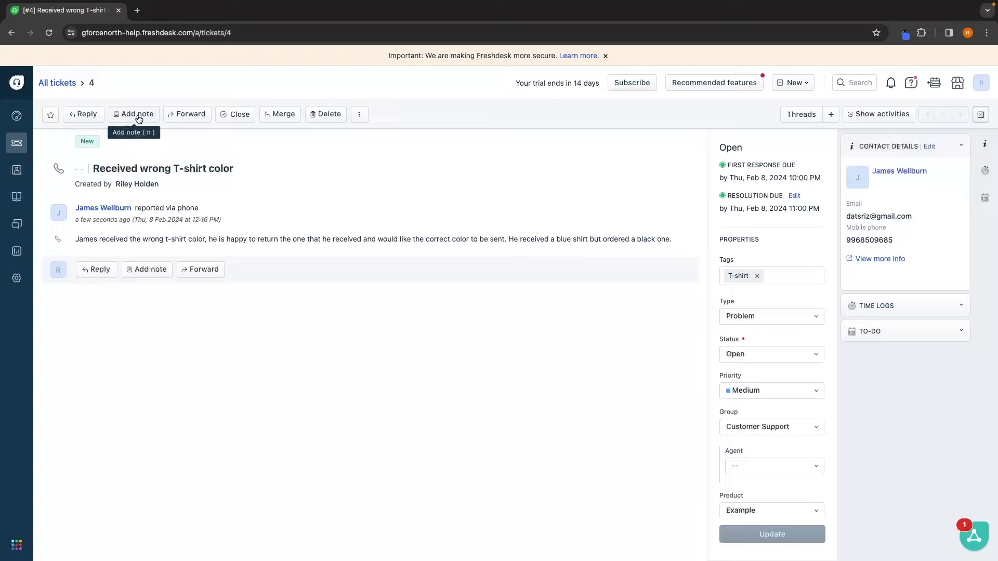
Step: Post a private note on ticket #4 asking to send the customer the correct shirt
{"action": "left_click", "coordinate": [137, 115]}
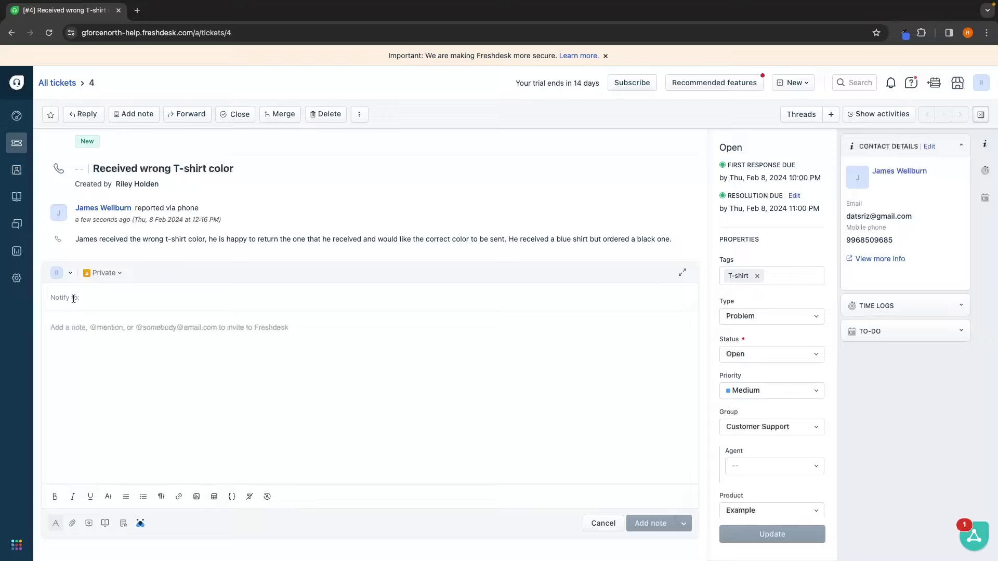
{"action": "left_click", "coordinate": [50, 330]}
{"action": "type", "text": "Ple"}
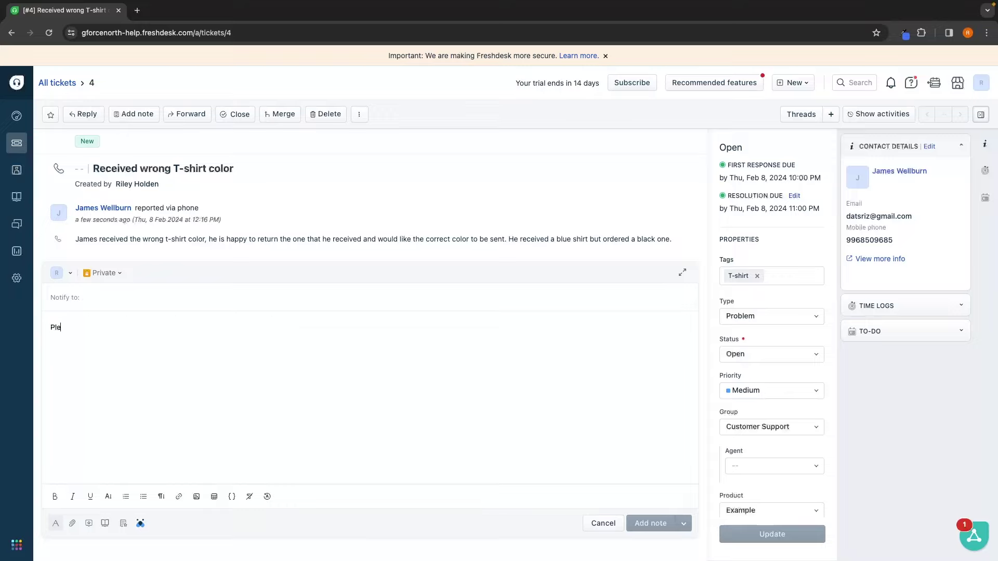
{"action": "type", "text": "ase send james the correct shir"}
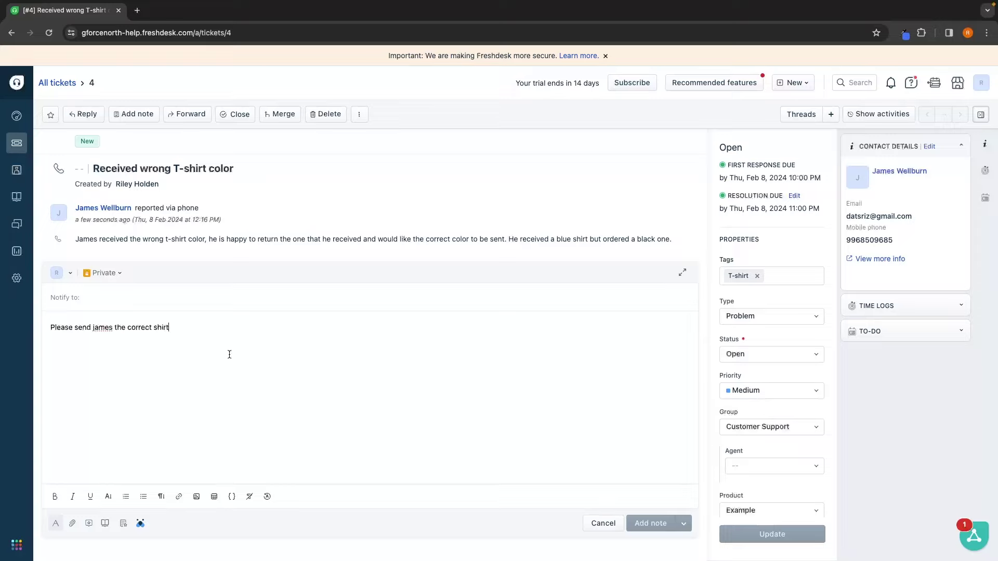
{"action": "type", "text": "t"}
{"action": "left_click", "coordinate": [649, 524]}
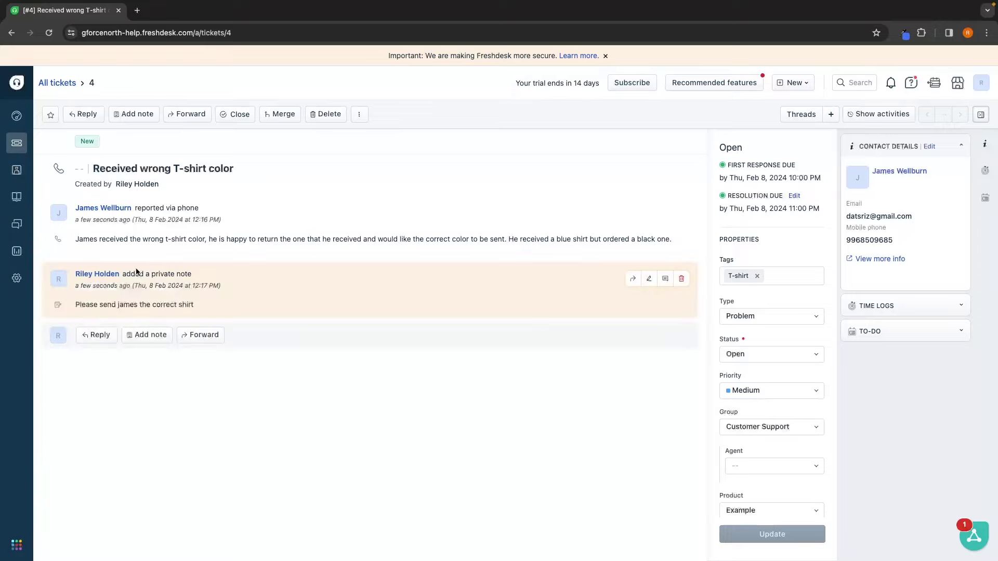
{"action": "left_click_drag", "start_coordinate": [76, 305], "coordinate": [216, 305]}
{"action": "left_click", "coordinate": [216, 305]}
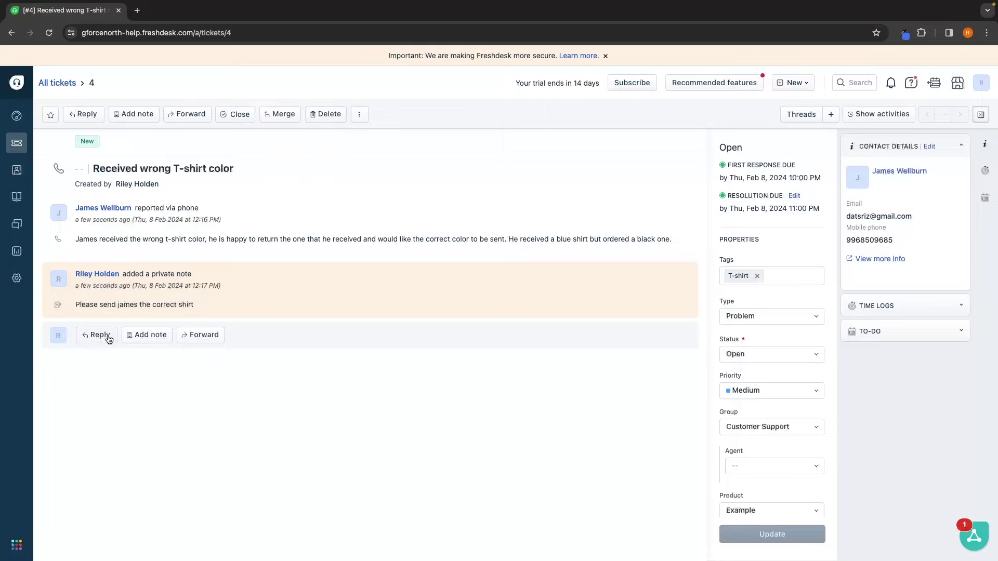
Step: Send a reply greeting the customer by first name, apologising and confirming the black shirt was sent
{"action": "left_click", "coordinate": [103, 337]}
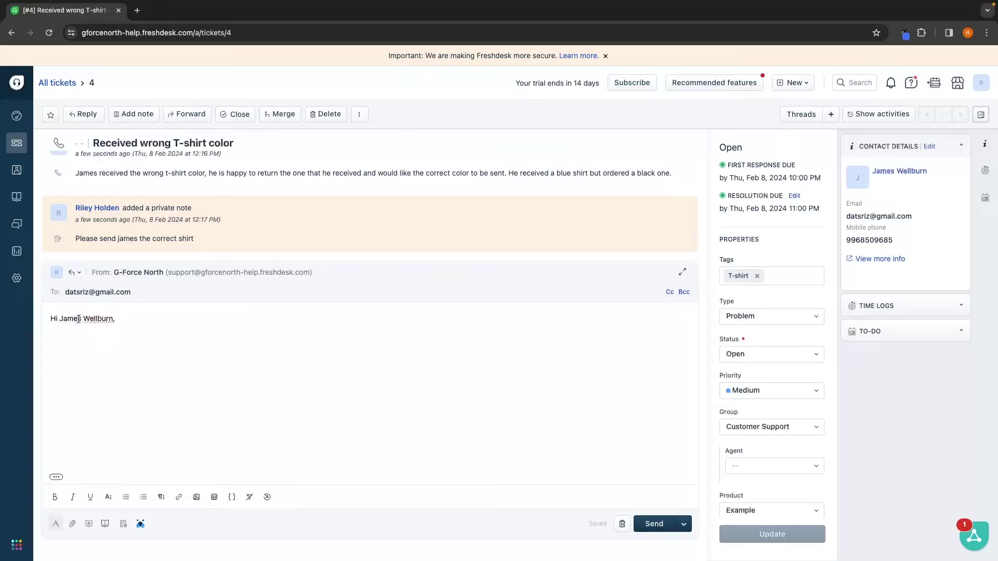
{"action": "left_click_drag", "start_coordinate": [84, 318], "coordinate": [111, 319]}
{"action": "key", "text": "BackSpace"}
{"action": "key", "text": "BackSpace"}
{"action": "left_click", "coordinate": [91, 348]}
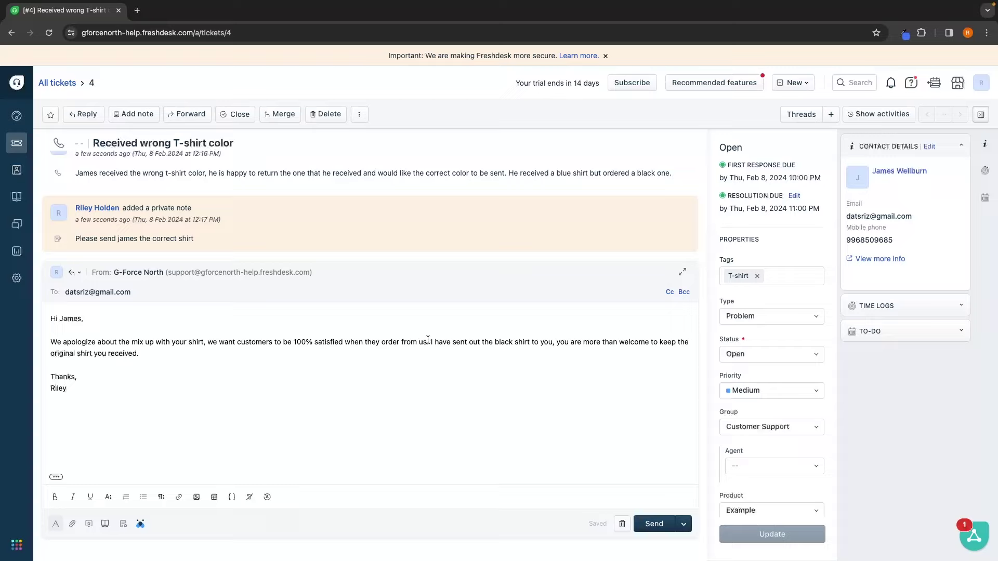
{"action": "left_click", "coordinate": [434, 364]}
{"action": "left_click", "coordinate": [657, 528]}
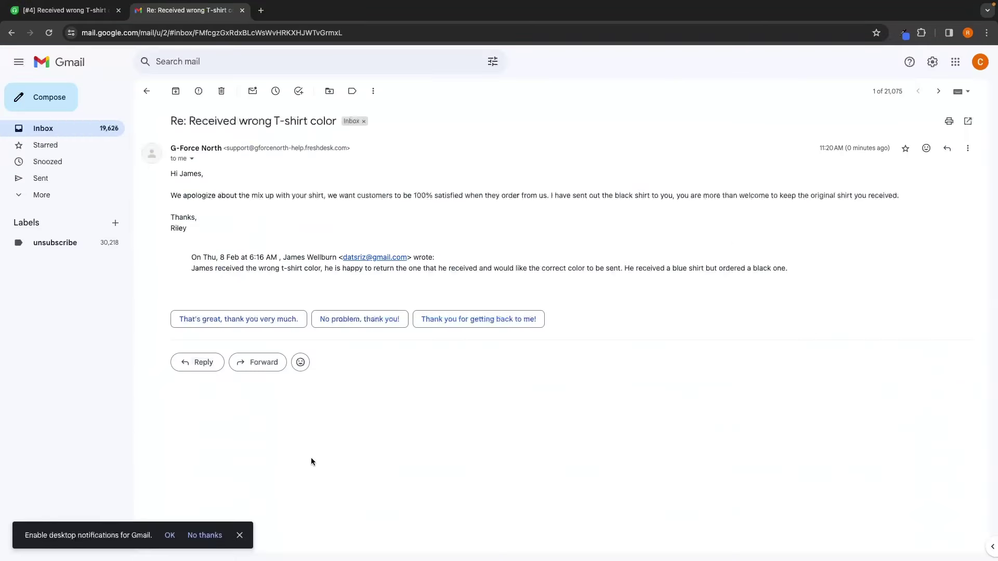
Step: Dismiss the notifications prompt, read the apology reply in Gmail, then close the Gmail tab
{"action": "left_click", "coordinate": [239, 529]}
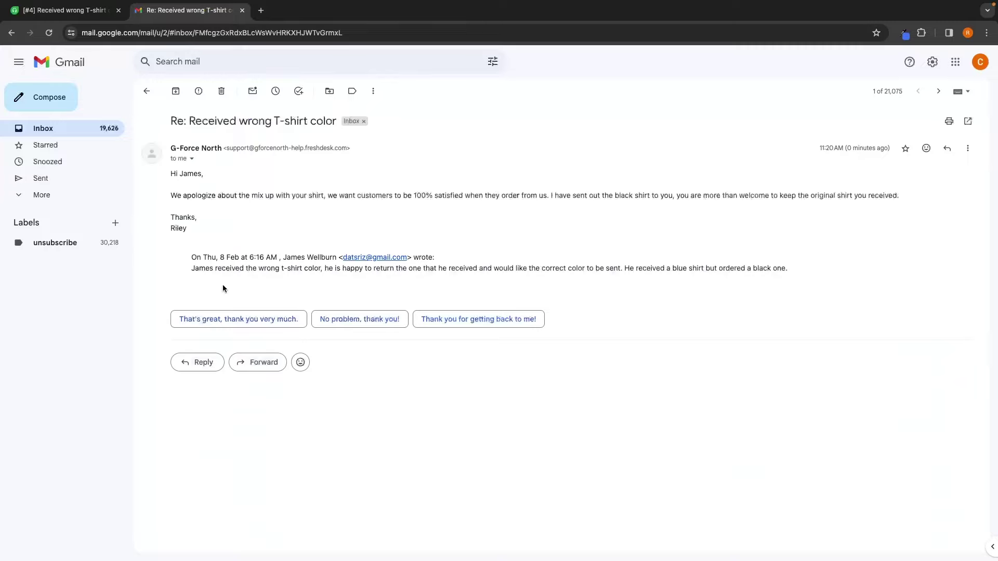
{"action": "left_click_drag", "start_coordinate": [167, 175], "coordinate": [238, 192]}
{"action": "left_click", "coordinate": [252, 204]}
{"action": "left_click", "coordinate": [242, 10]}
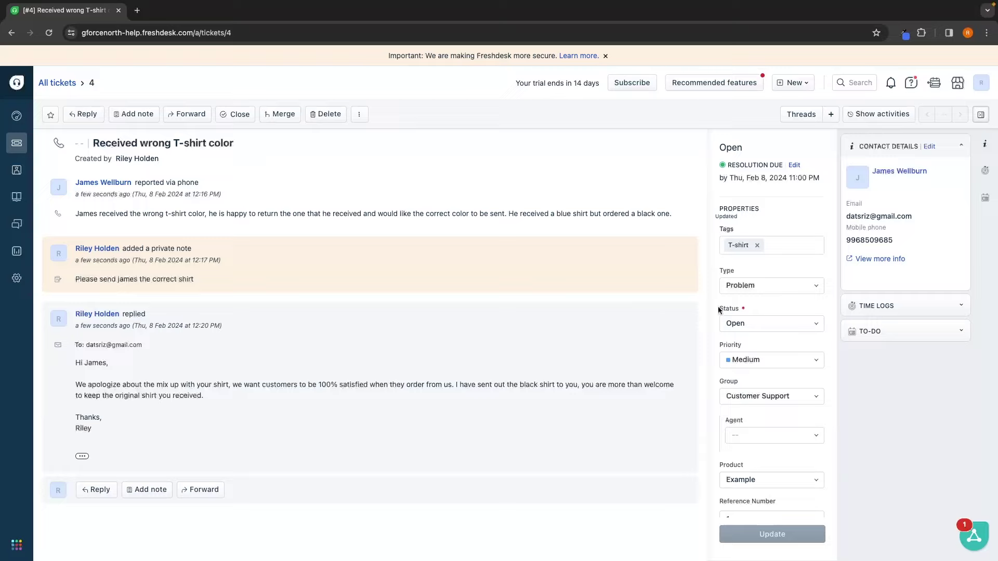
Step: Mark ticket #4 Resolved, close it, and go back to the All tickets list
{"action": "left_click", "coordinate": [744, 323]}
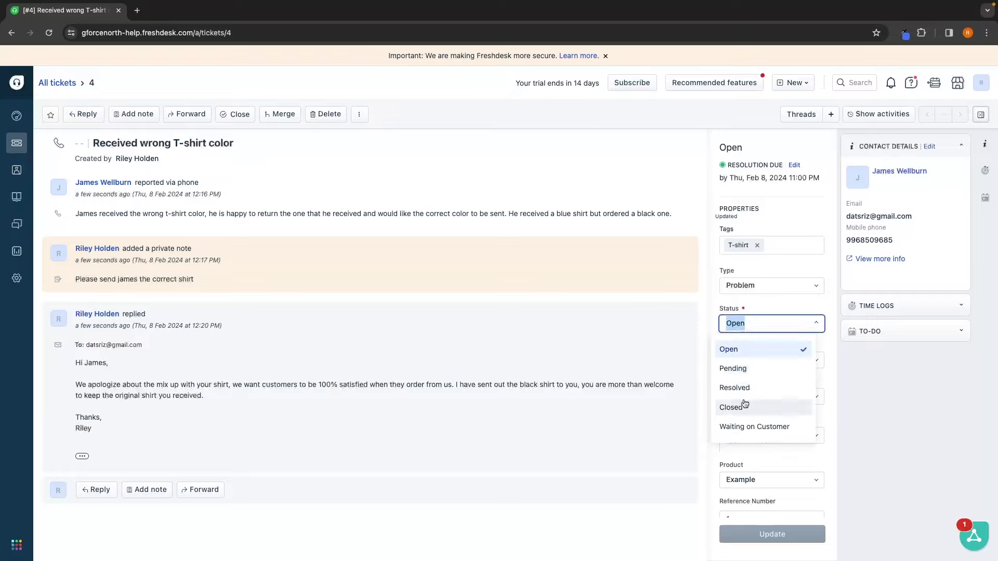
{"action": "left_click", "coordinate": [744, 388]}
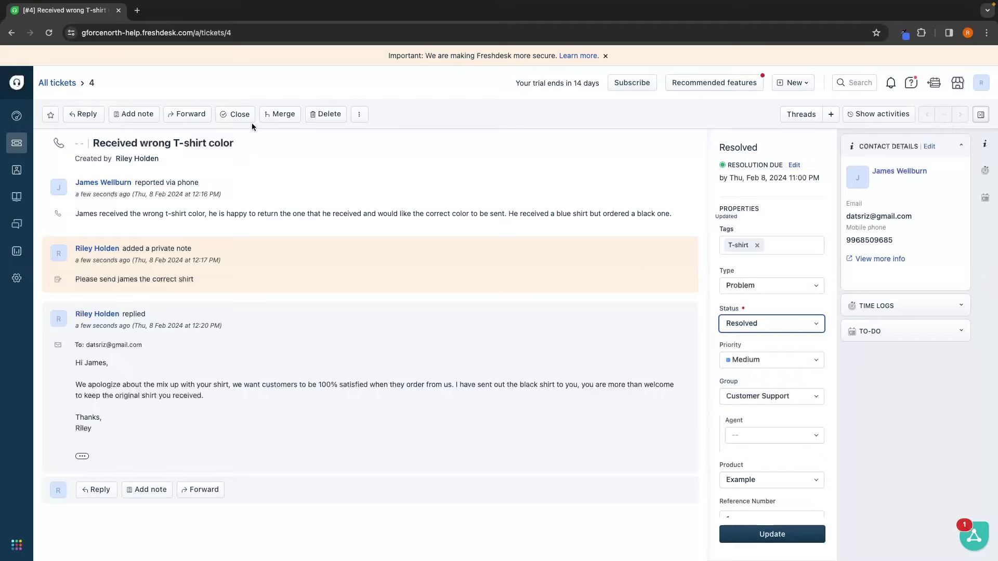
{"action": "left_click", "coordinate": [235, 116]}
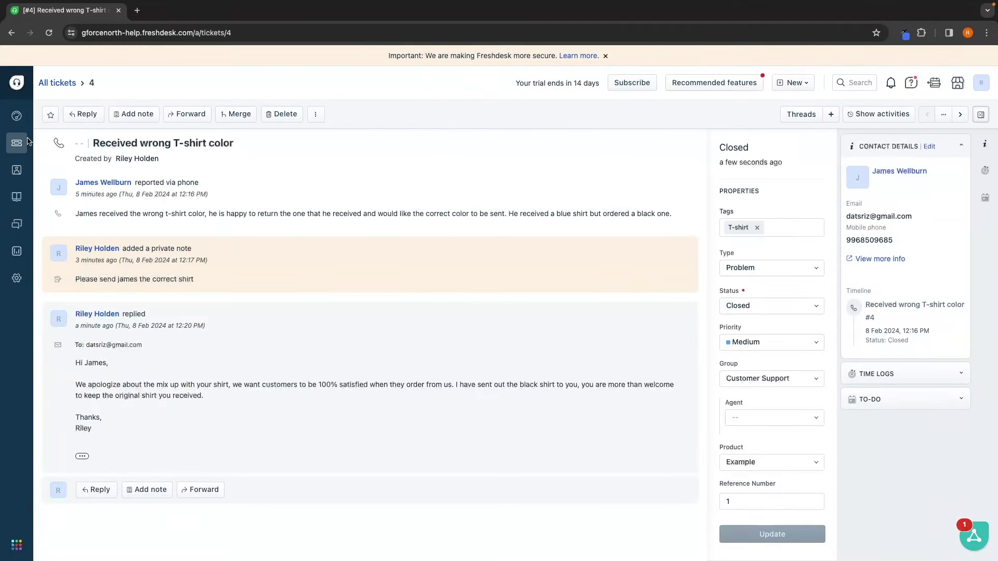
{"action": "left_click", "coordinate": [17, 145]}
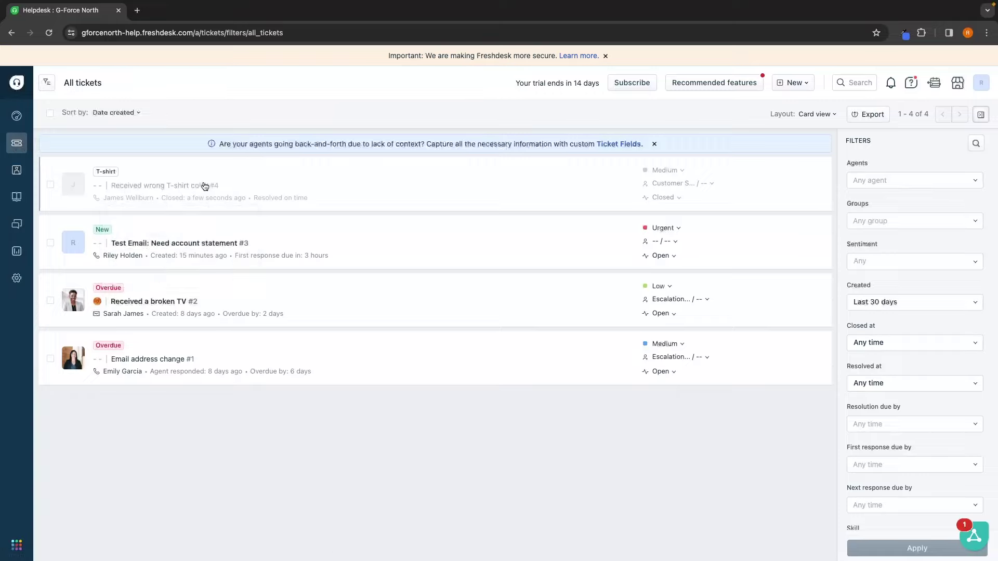
Step: Open ticket #2 'Received a broken TV' and read the customer's message
{"action": "mouse_move", "coordinate": [216, 186]}
{"action": "left_click", "coordinate": [148, 301]}
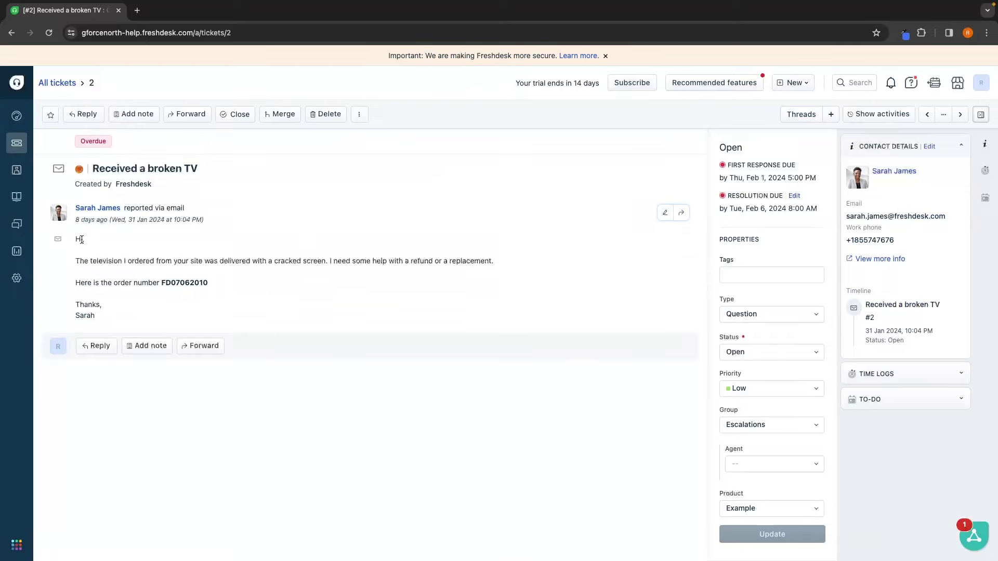
{"action": "mouse_move", "coordinate": [78, 214]}
{"action": "left_click_drag", "start_coordinate": [73, 261], "coordinate": [514, 262]}
{"action": "left_click", "coordinate": [514, 258]}
Step: Set the ticket's type to Problem and its group to Customer Support
{"action": "left_click", "coordinate": [745, 275]}
{"action": "scroll", "coordinate": [745, 275], "scroll_direction": "down", "scroll_amount": 1}
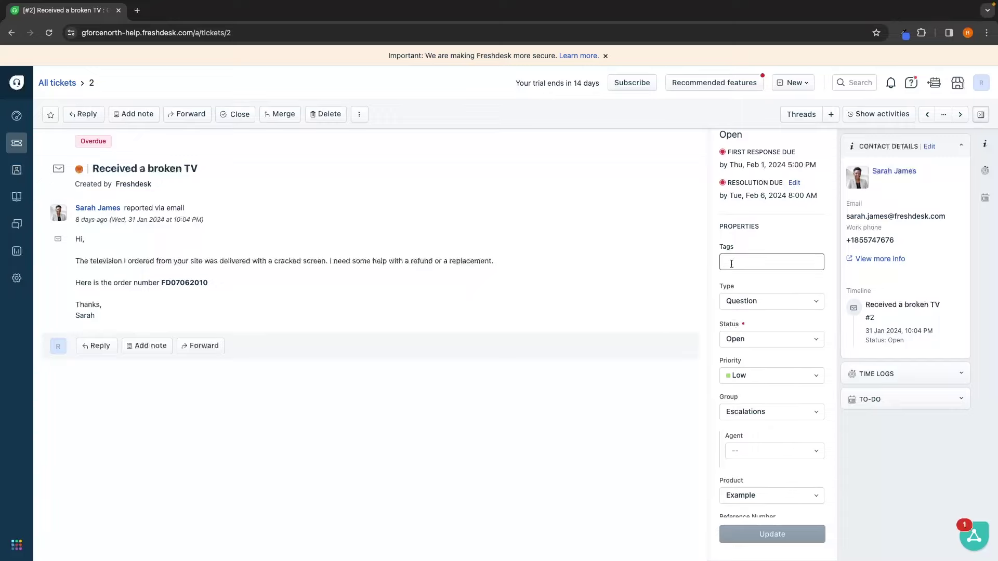
{"action": "left_click", "coordinate": [746, 285]}
{"action": "double_click", "coordinate": [745, 285]}
{"action": "left_click", "coordinate": [387, 261]}
{"action": "left_click", "coordinate": [764, 301]}
{"action": "left_click", "coordinate": [745, 385]}
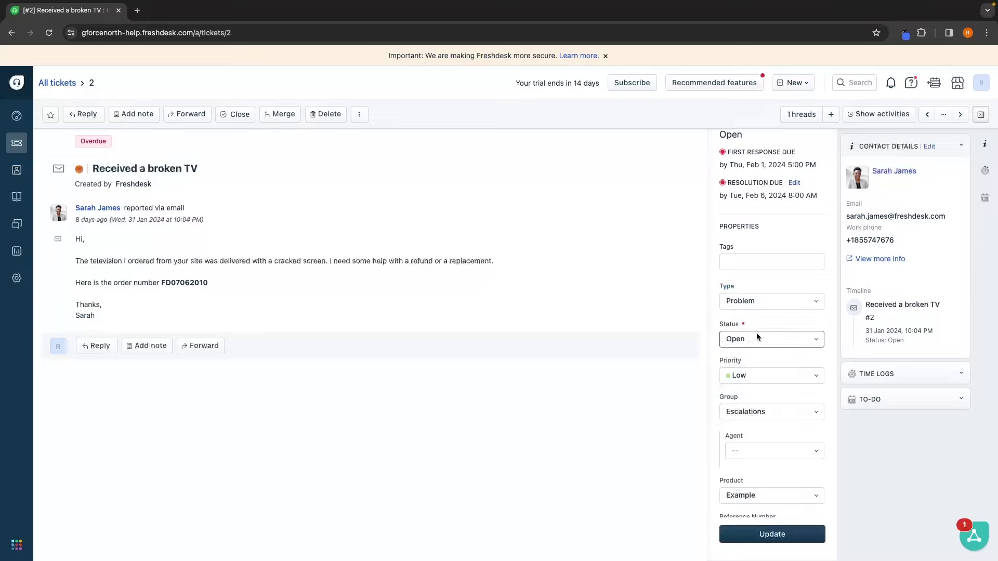
{"action": "scroll", "coordinate": [765, 376], "scroll_direction": "down", "scroll_amount": 1}
{"action": "scroll", "coordinate": [766, 375], "scroll_direction": "down", "scroll_amount": 2}
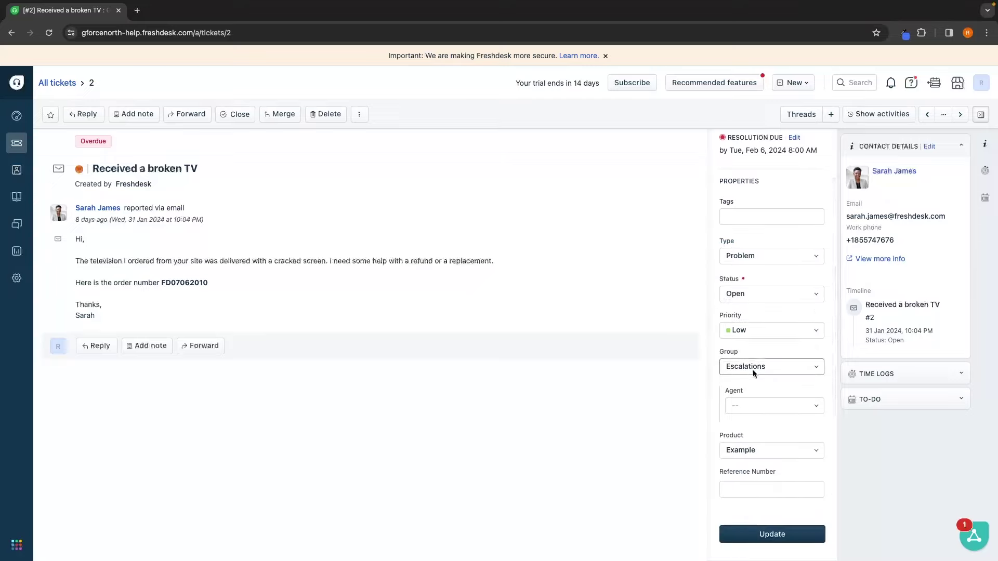
{"action": "left_click", "coordinate": [753, 369]}
{"action": "left_click", "coordinate": [758, 432]}
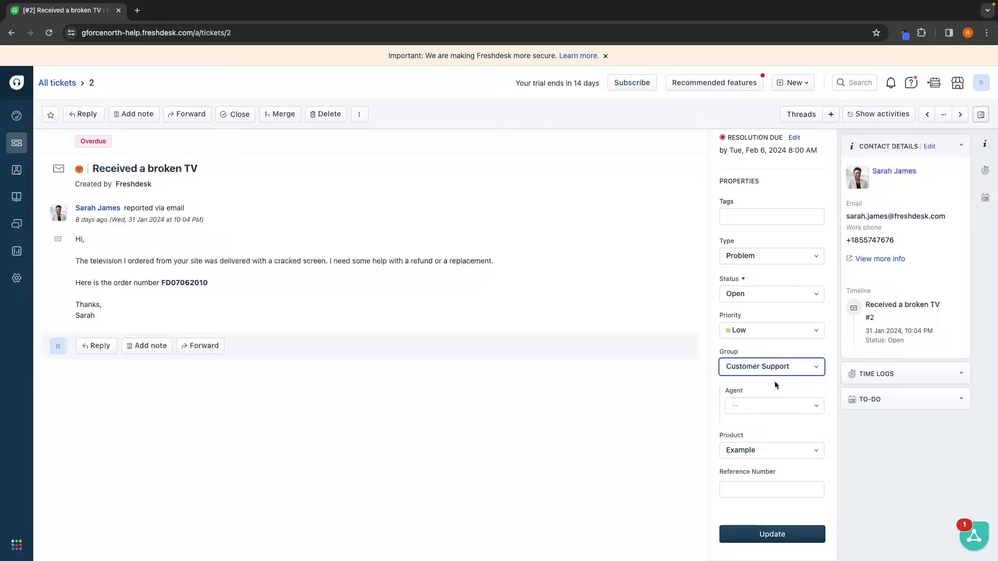
{"action": "scroll", "coordinate": [749, 462], "scroll_direction": "down", "scroll_amount": 1}
{"action": "scroll", "coordinate": [749, 462], "scroll_direction": "up", "scroll_amount": 3}
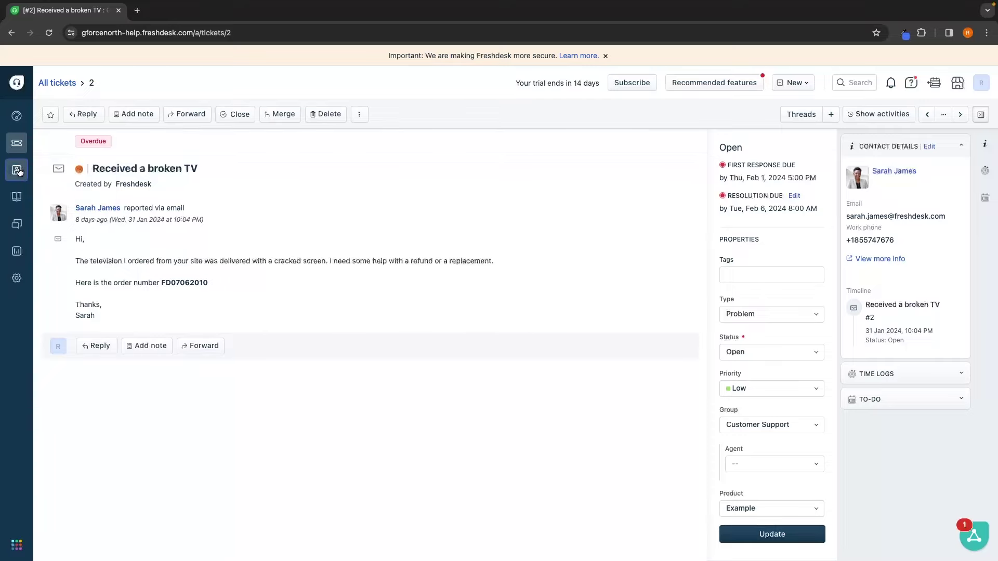
Step: Visit the contacts list, then start a new ticket from the New menu
{"action": "mouse_move", "coordinate": [18, 172]}
{"action": "left_click", "coordinate": [53, 175]}
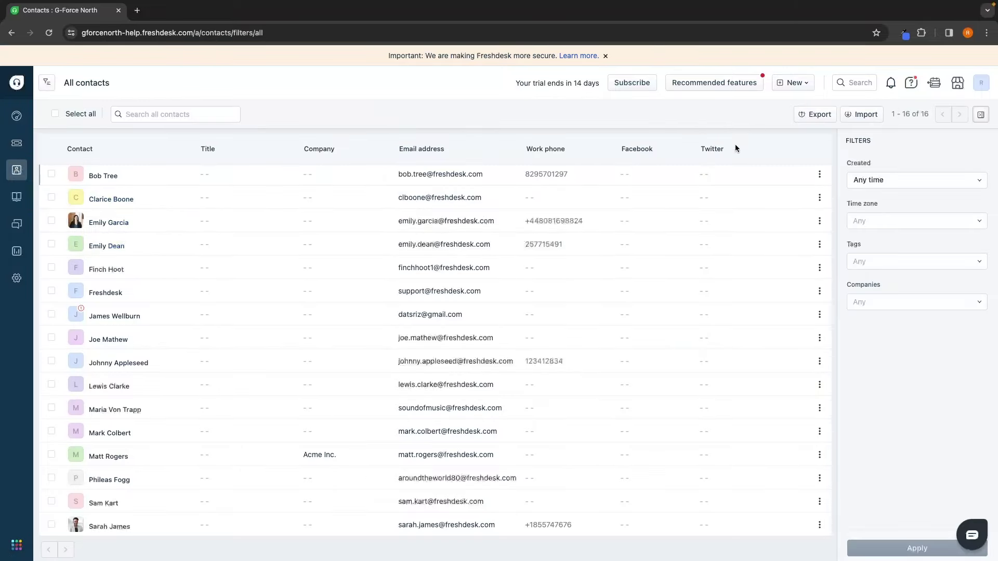
{"action": "left_click", "coordinate": [792, 82]}
{"action": "left_click", "coordinate": [771, 103]}
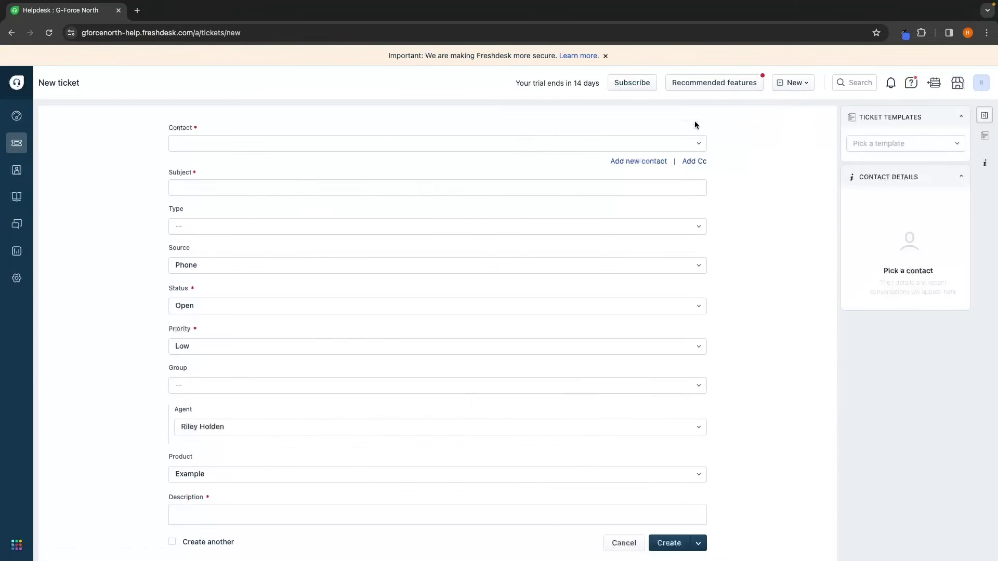
Step: Review the status, source and priority choices without changes, then return to the dashboard
{"action": "left_click", "coordinate": [275, 302]}
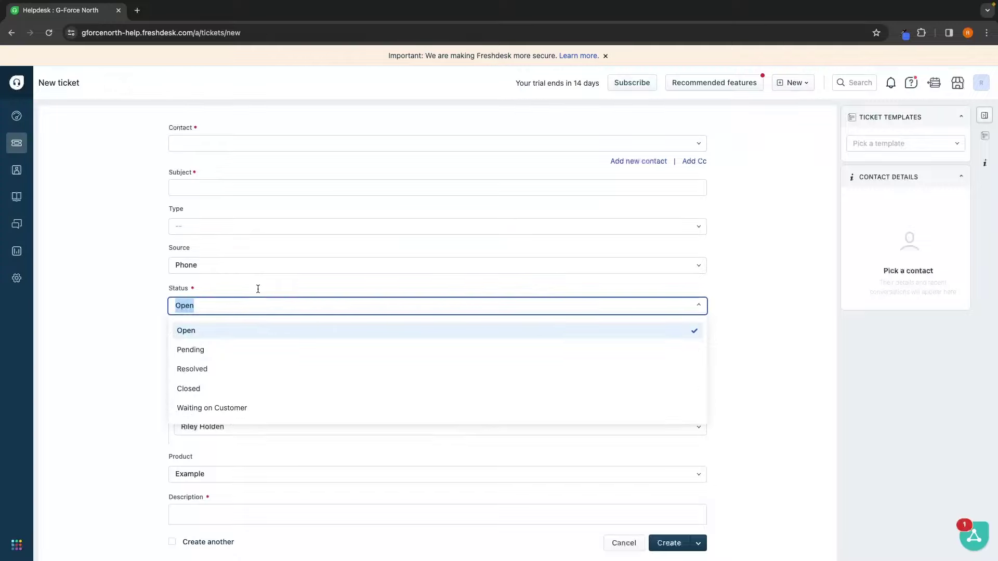
{"action": "left_click", "coordinate": [258, 289]}
{"action": "left_click", "coordinate": [205, 265]}
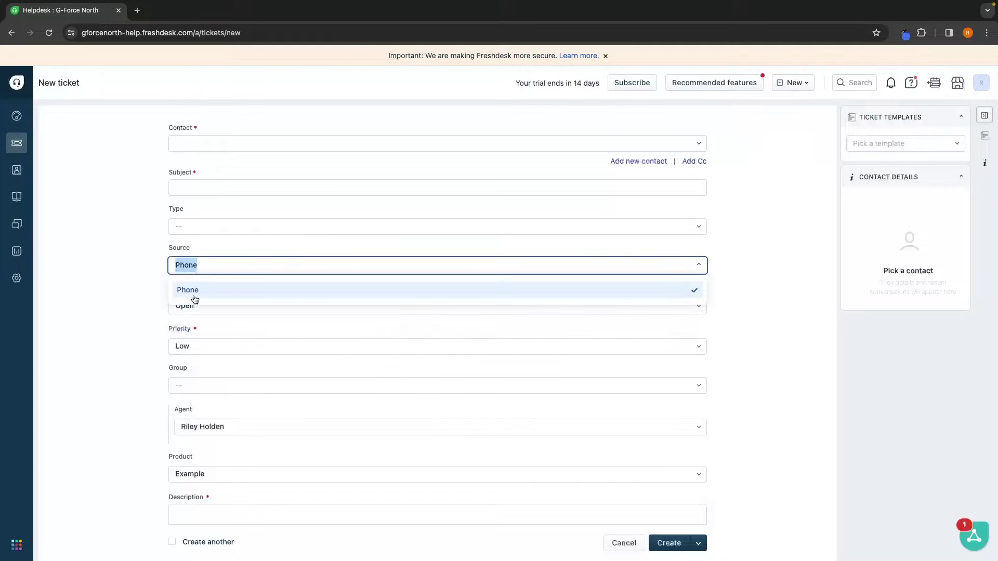
{"action": "left_click", "coordinate": [195, 299]}
{"action": "scroll", "coordinate": [225, 328], "scroll_direction": "down", "scroll_amount": 2}
{"action": "left_click", "coordinate": [221, 281]}
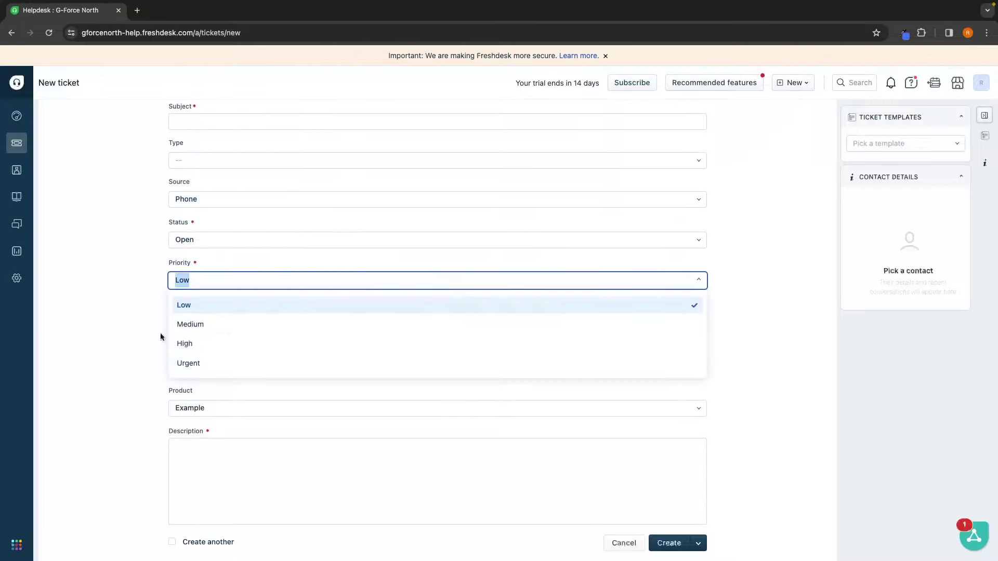
{"action": "left_click", "coordinate": [140, 338]}
{"action": "left_click", "coordinate": [196, 242]}
{"action": "left_click", "coordinate": [110, 348]}
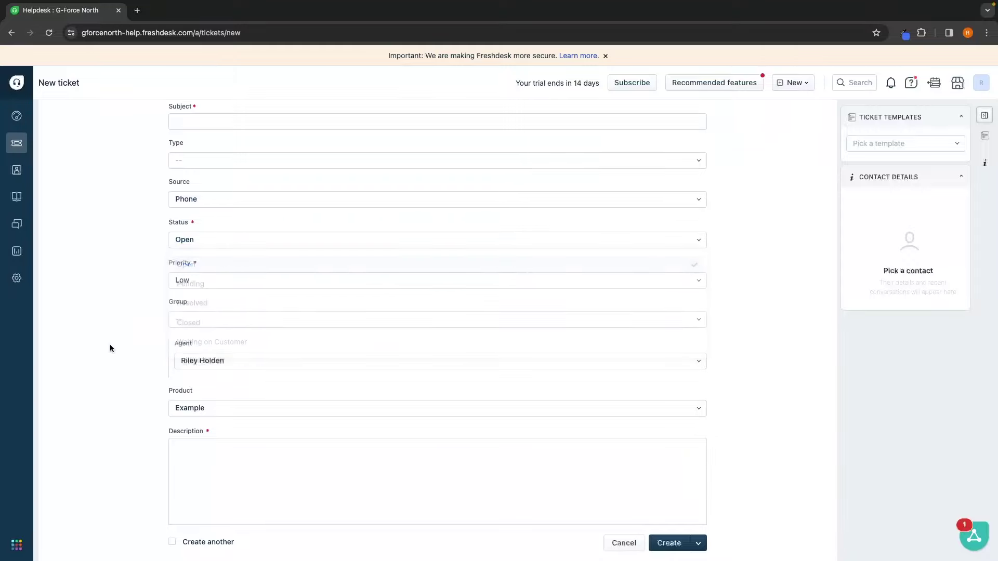
{"action": "scroll", "coordinate": [338, 323], "scroll_direction": "up", "scroll_amount": 2}
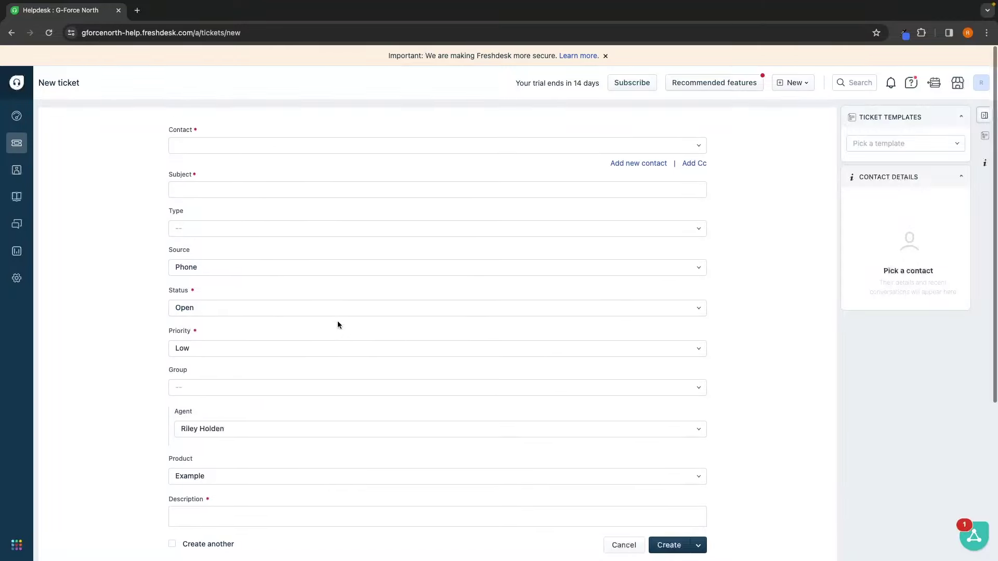
{"action": "left_click", "coordinate": [18, 115]}
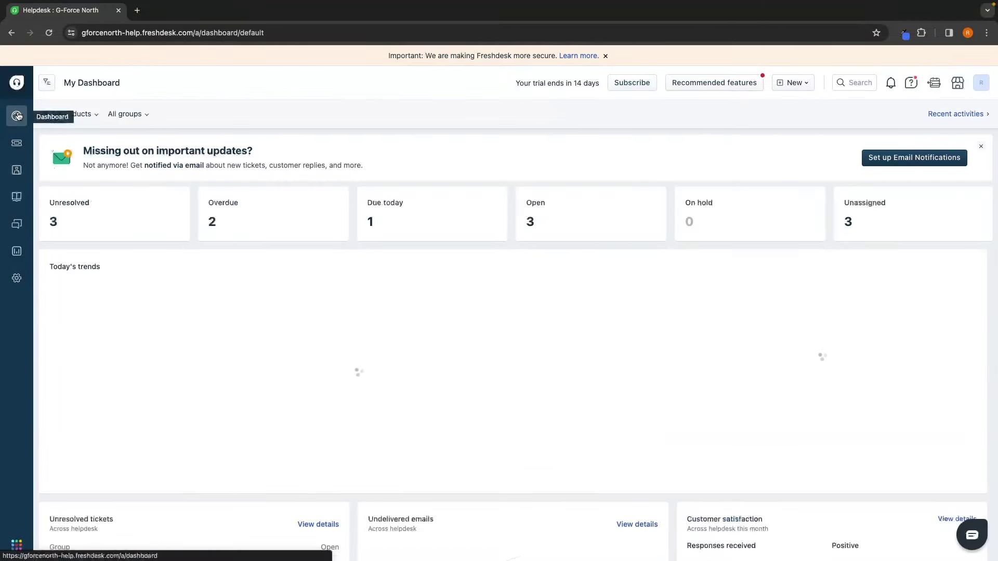
Step: Go to Admin settings and open the Team > Agents page
{"action": "left_click", "coordinate": [17, 278]}
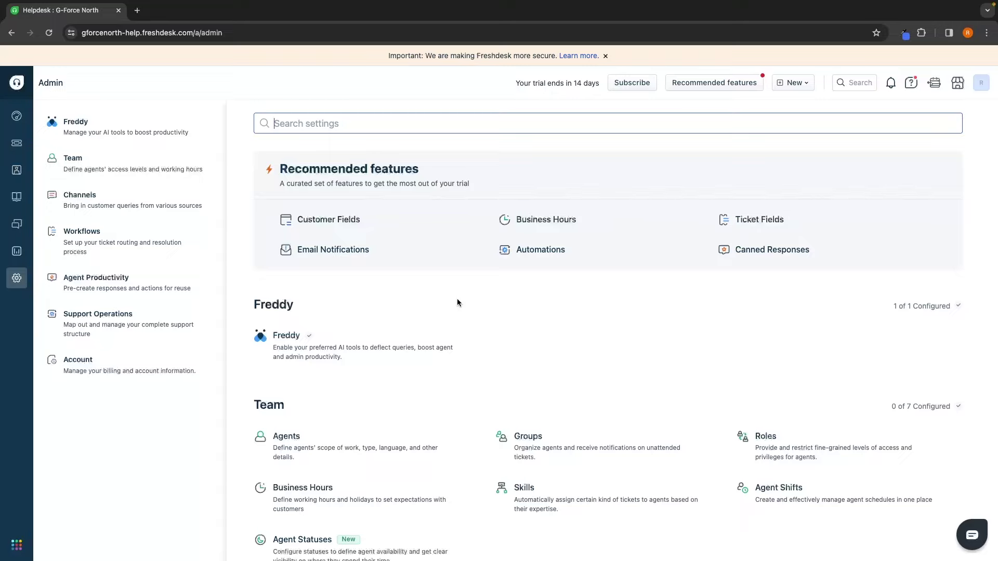
{"action": "scroll", "coordinate": [457, 300], "scroll_direction": "down", "scroll_amount": 3}
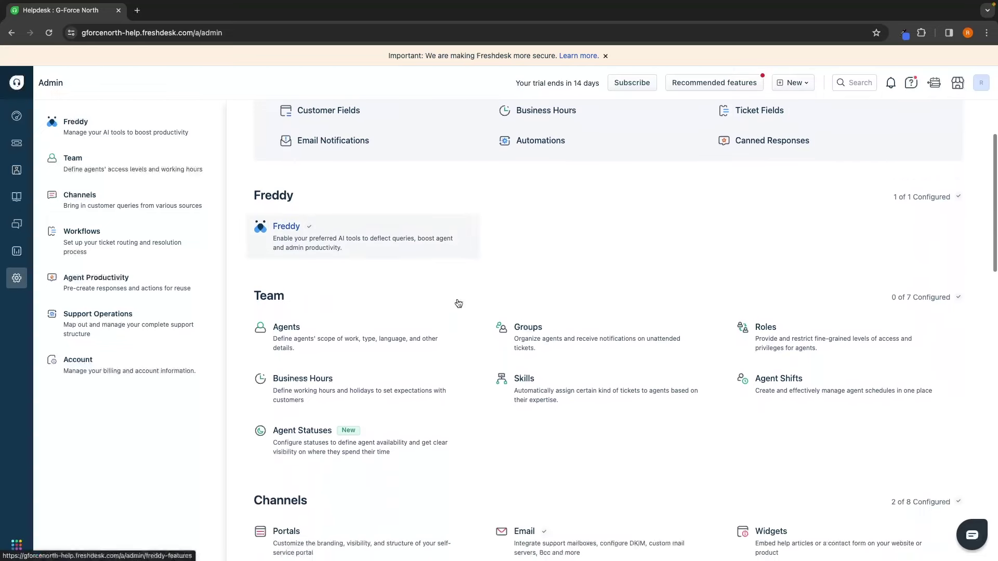
{"action": "left_click_drag", "start_coordinate": [254, 258], "coordinate": [275, 259]}
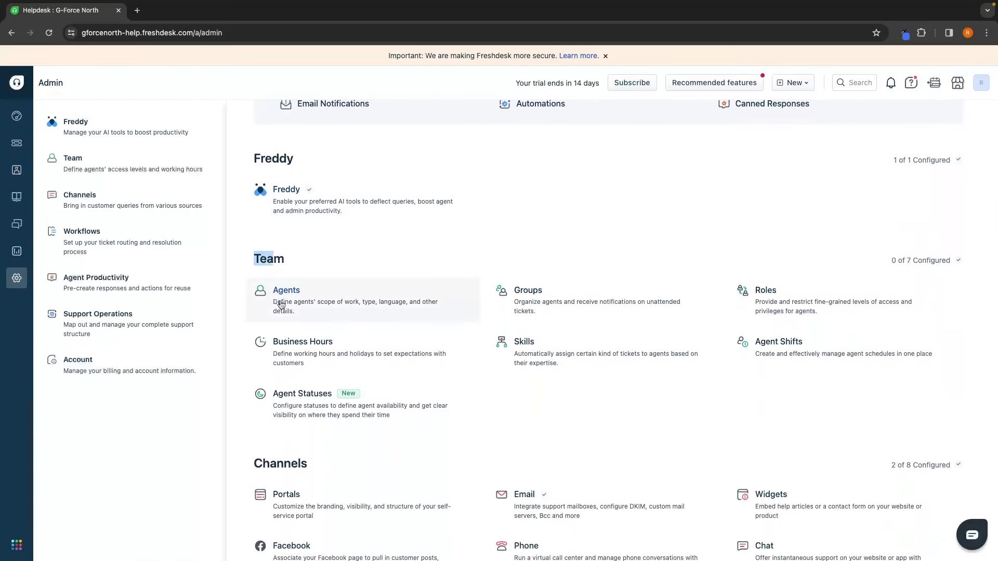
{"action": "left_click", "coordinate": [301, 307]}
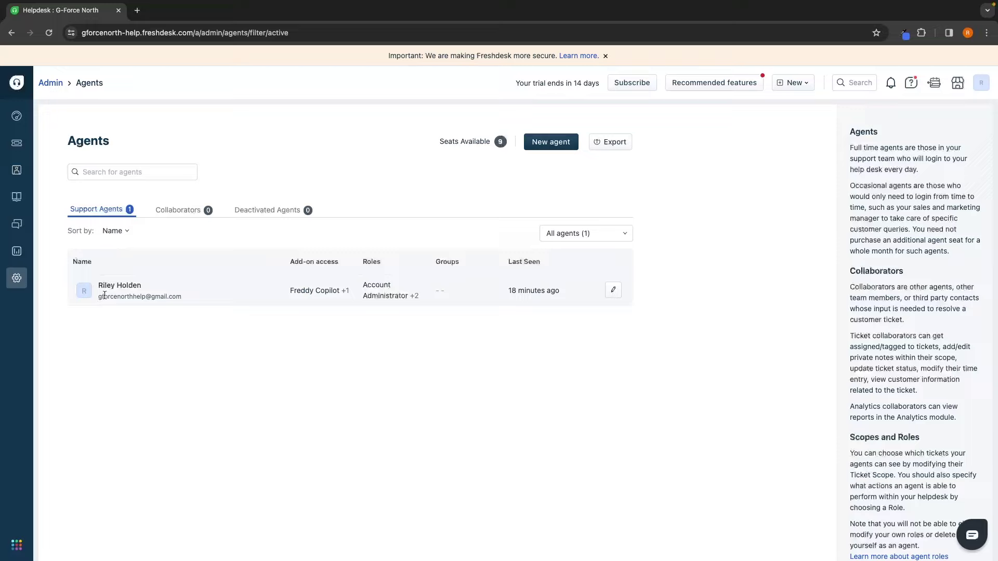
Step: Start a new agent and switch its type from Collaborator back to Support agent
{"action": "left_click", "coordinate": [552, 147]}
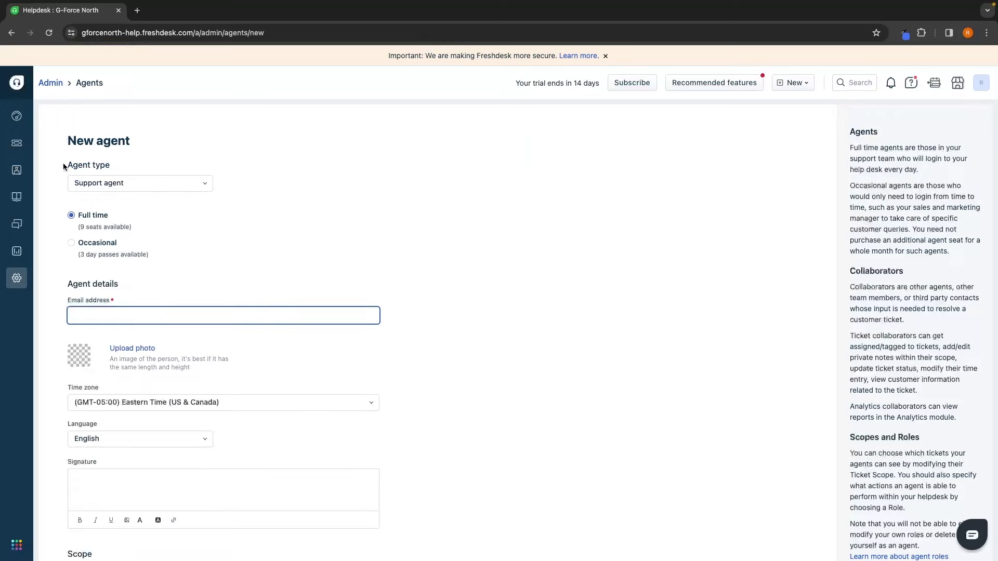
{"action": "left_click_drag", "start_coordinate": [64, 166], "coordinate": [110, 168]}
{"action": "left_click", "coordinate": [101, 180]}
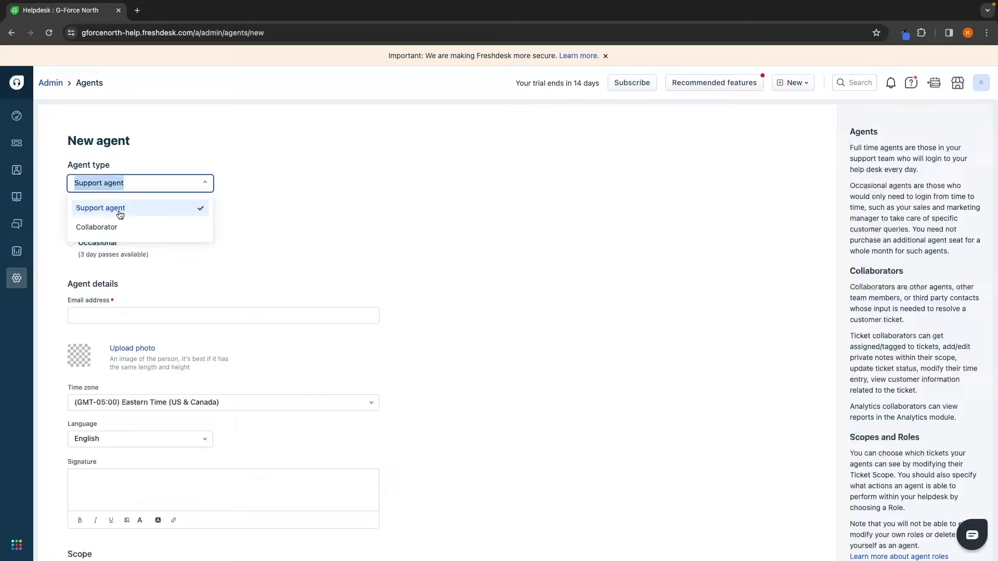
{"action": "left_click", "coordinate": [115, 227]}
{"action": "left_click", "coordinate": [130, 188]}
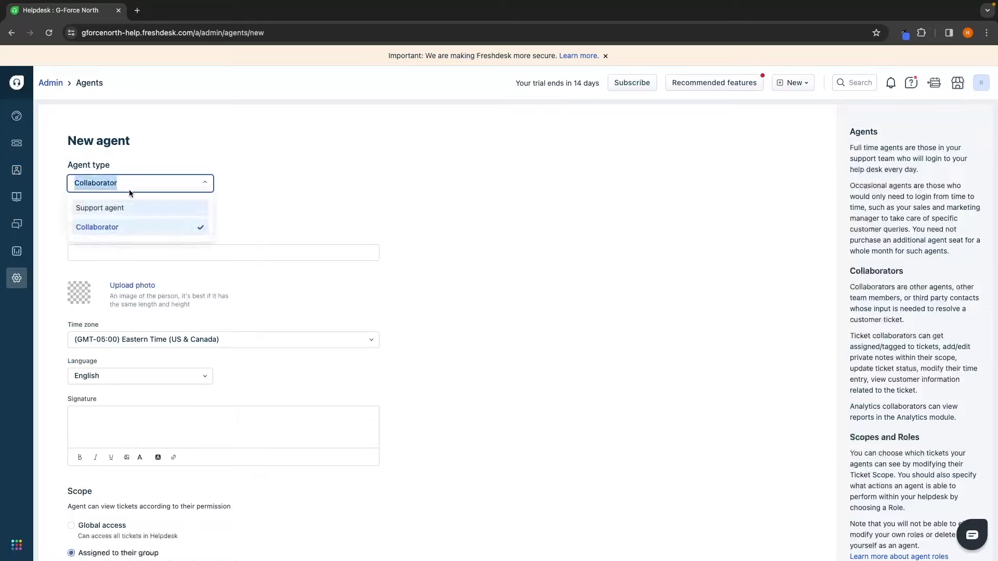
{"action": "left_click", "coordinate": [127, 207]}
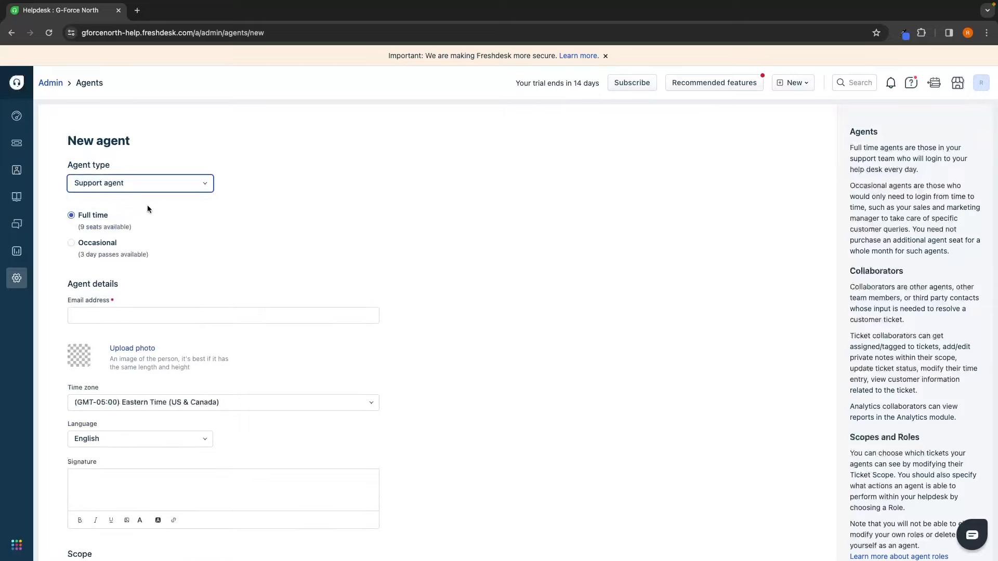
Step: Review the remaining new-agent options, keeping Full time selected
{"action": "scroll", "coordinate": [148, 209], "scroll_direction": "down", "scroll_amount": 1}
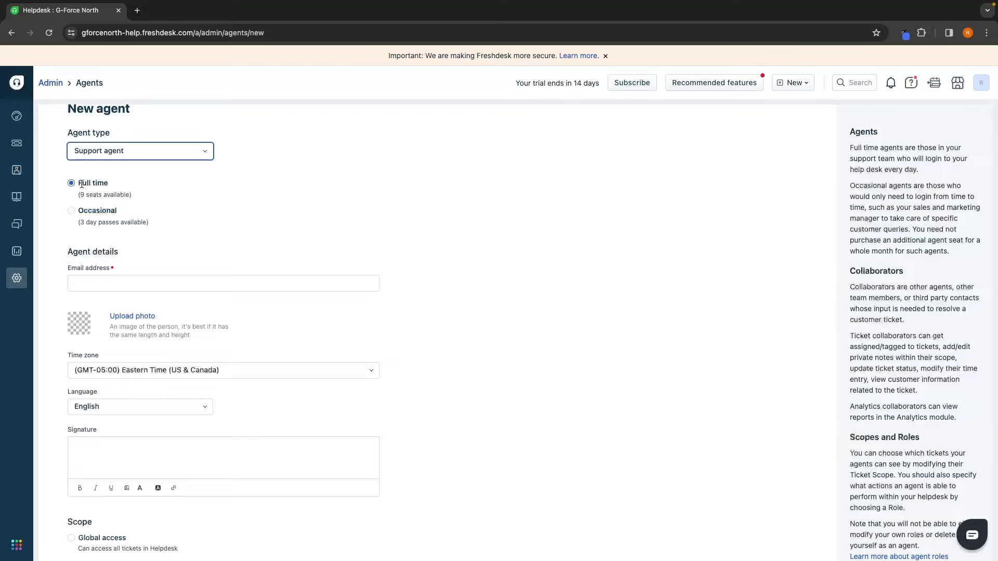
{"action": "left_click_drag", "start_coordinate": [77, 183], "coordinate": [124, 185]}
{"action": "left_click_drag", "start_coordinate": [77, 210], "coordinate": [121, 210]}
{"action": "left_click", "coordinate": [166, 213]}
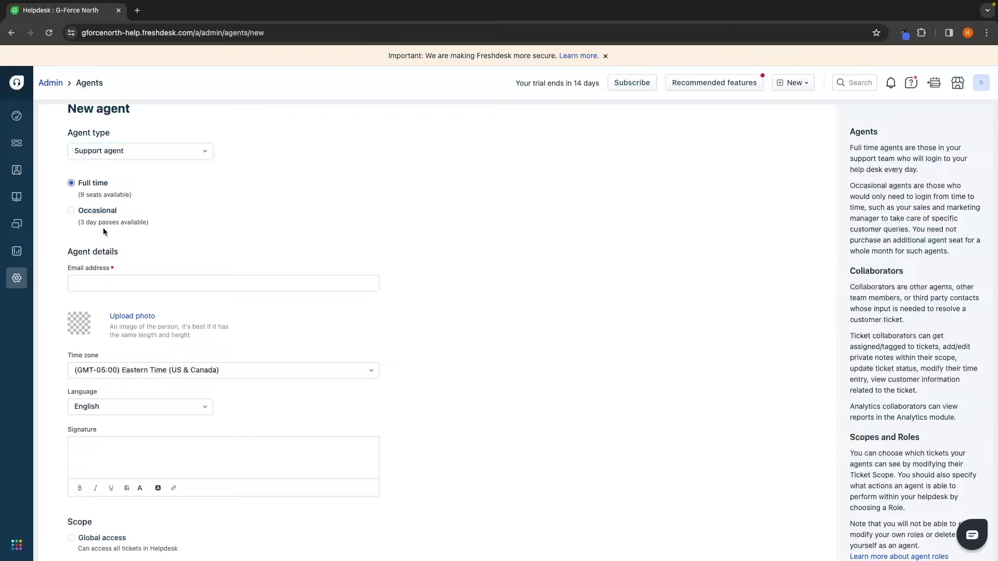
{"action": "left_click_drag", "start_coordinate": [78, 194], "coordinate": [118, 196]}
{"action": "left_click", "coordinate": [162, 227]}
{"action": "left_click", "coordinate": [149, 201]}
Step: Select the support email address in the Stickies note, then return to the New agent form's Email address field
{"action": "left_click", "coordinate": [140, 278]}
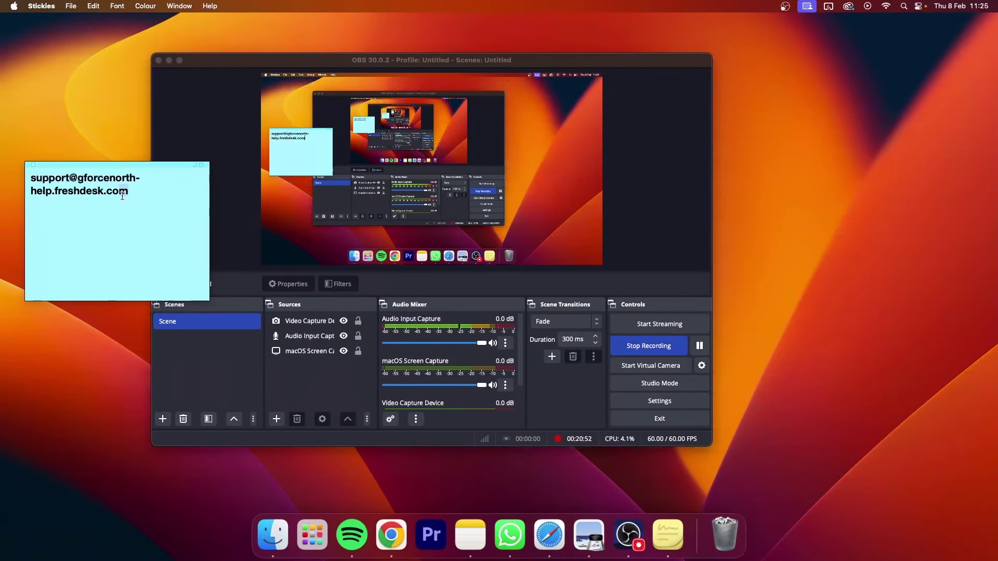
{"action": "left_click_drag", "start_coordinate": [122, 196], "coordinate": [31, 178]}
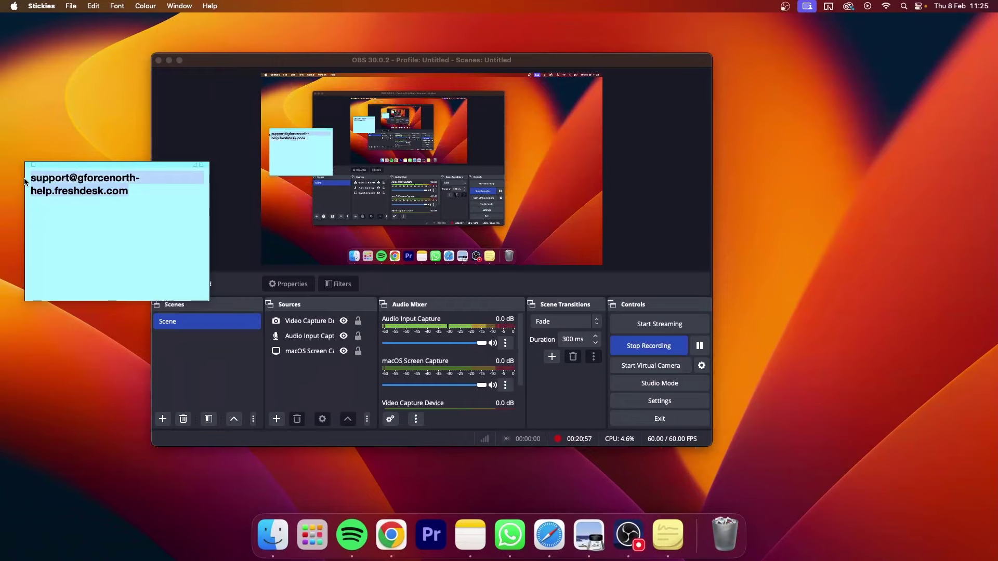
{"action": "key", "text": "ctrl+Right"}
{"action": "left_click", "coordinate": [109, 277]}
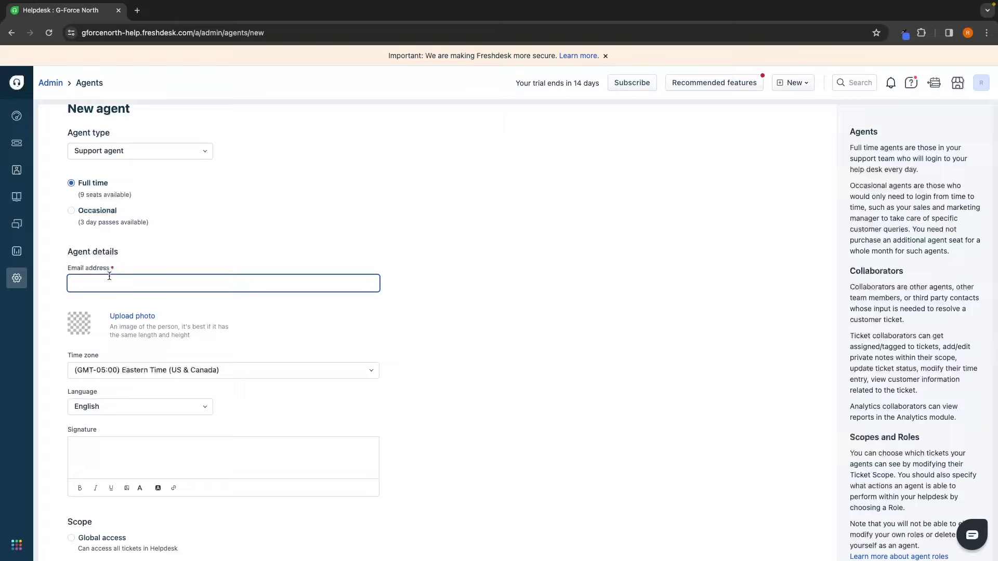
Step: Paste the copied support address as the agent's email and enter the agent's full name
{"action": "key", "text": "super+v"}
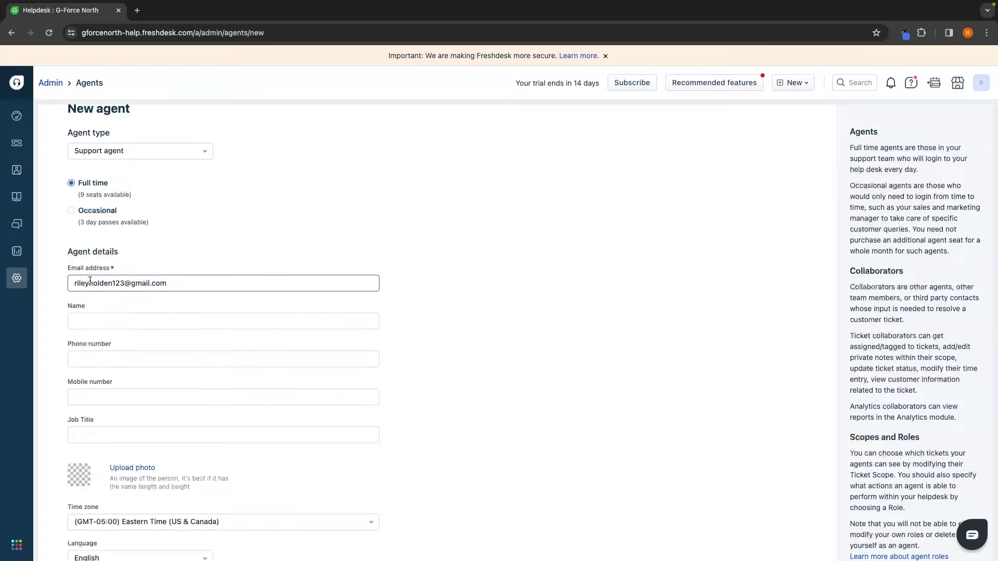
{"action": "key", "text": "Tab"}
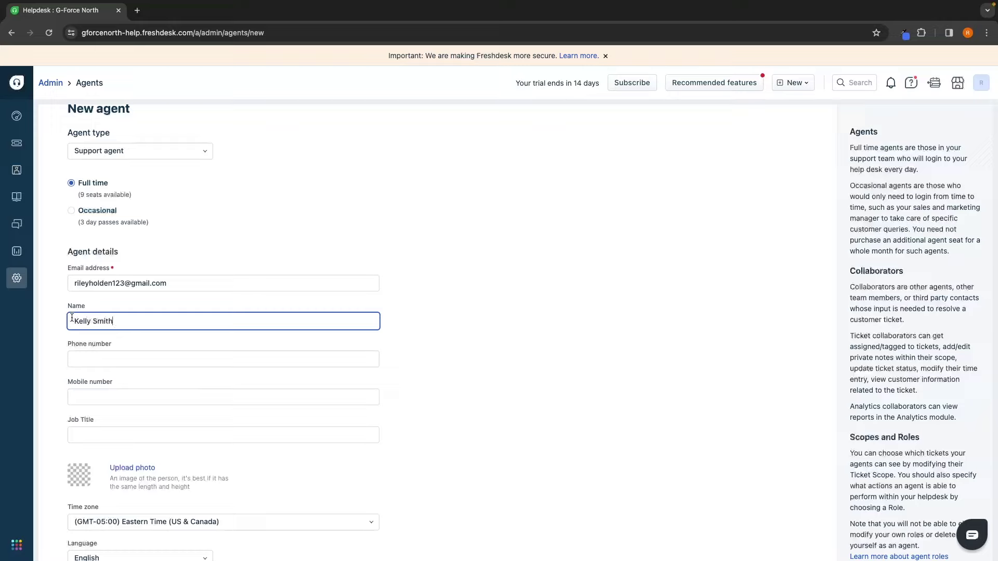
{"action": "left_click_drag", "start_coordinate": [73, 321], "coordinate": [149, 319]}
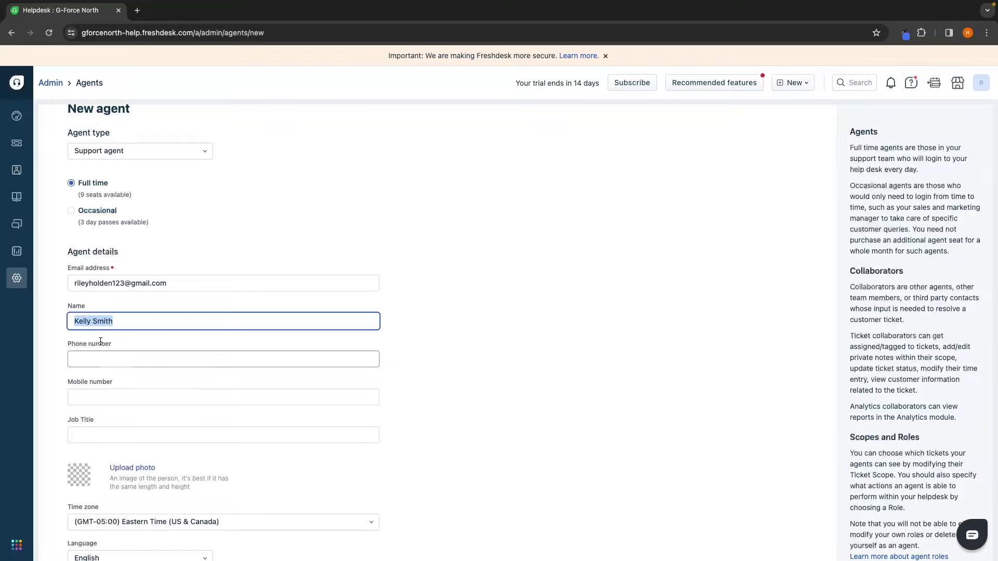
{"action": "left_click", "coordinate": [84, 344]}
{"action": "left_click_drag", "start_coordinate": [84, 343], "coordinate": [112, 345]}
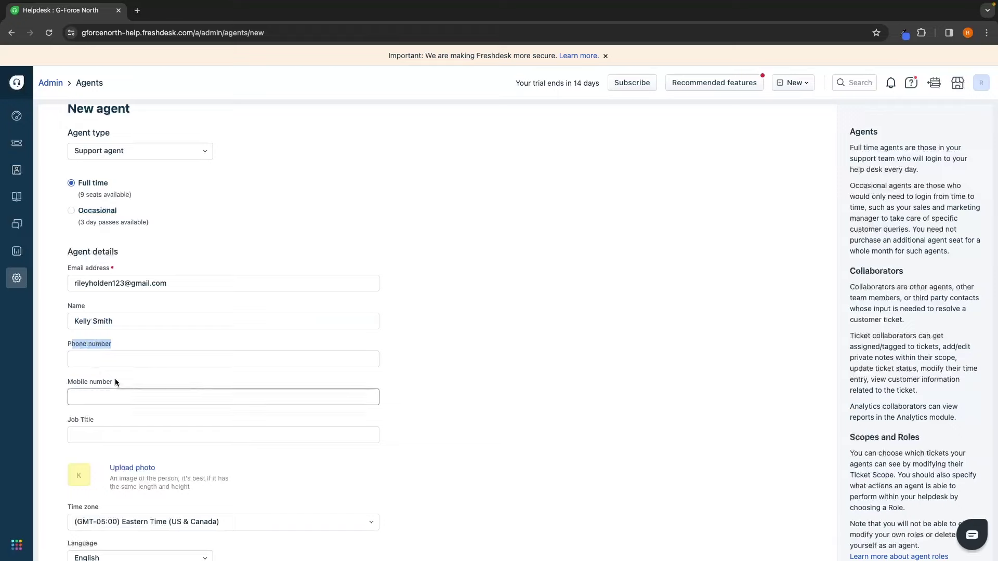
{"action": "left_click", "coordinate": [100, 409]}
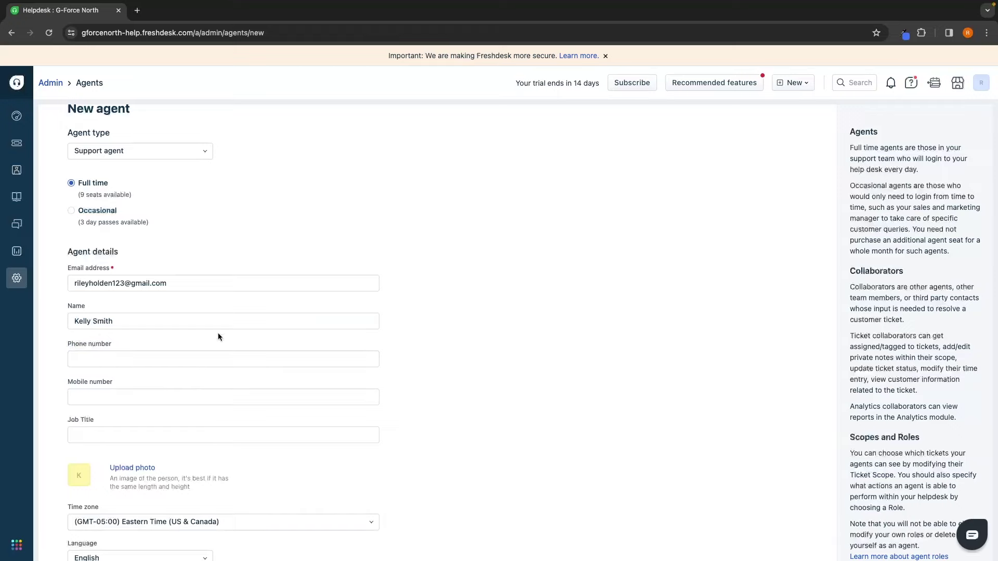
{"action": "scroll", "coordinate": [407, 294], "scroll_direction": "down", "scroll_amount": 4}
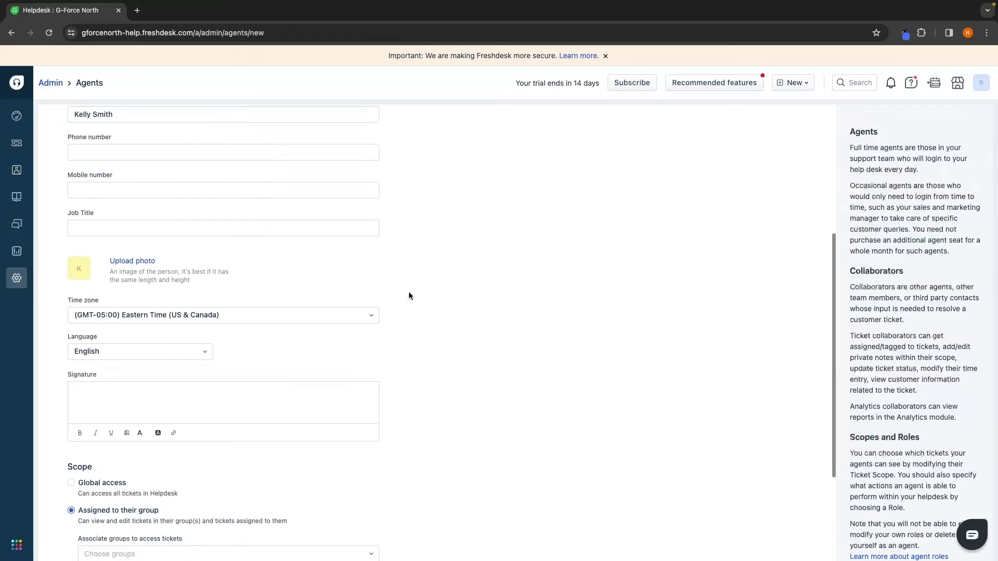
{"action": "left_click", "coordinate": [142, 261]}
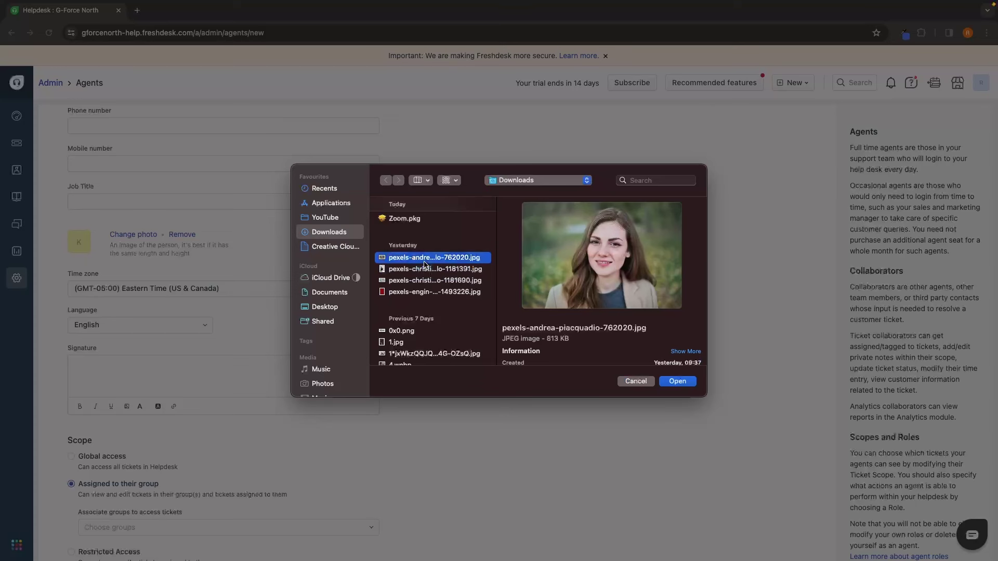
{"action": "double_click", "coordinate": [424, 258]}
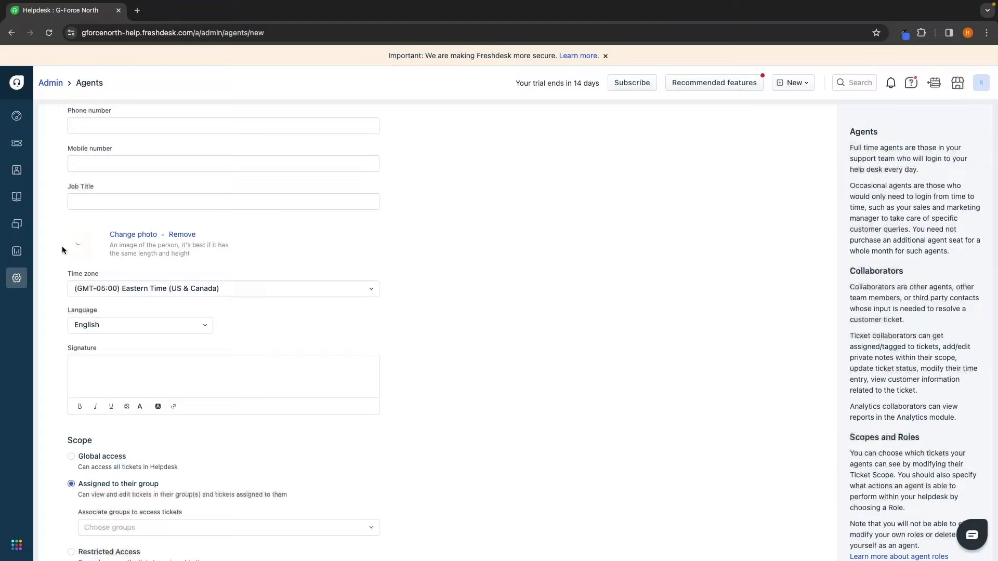
{"action": "scroll", "coordinate": [184, 270], "scroll_direction": "down", "scroll_amount": 1}
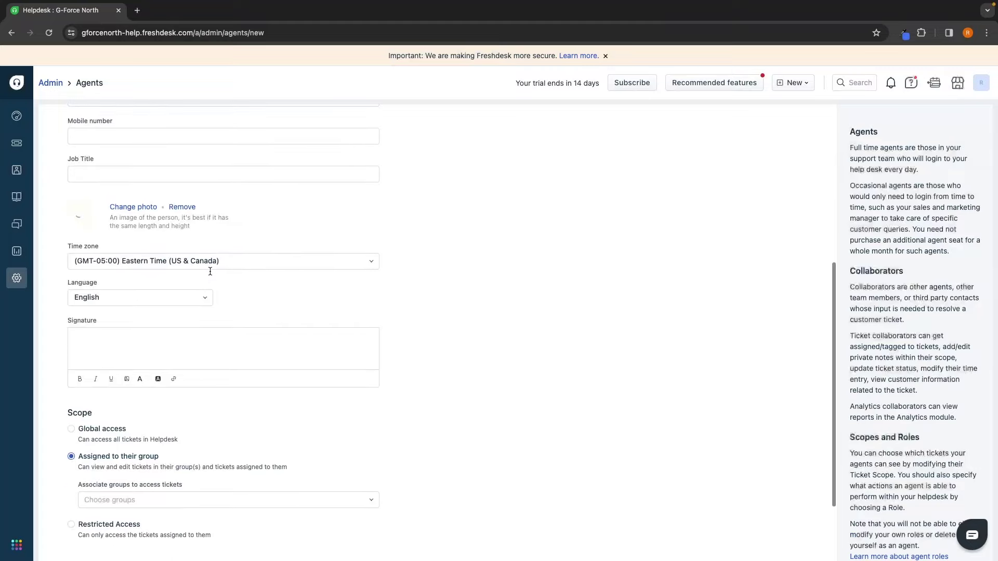
{"action": "left_click_drag", "start_coordinate": [68, 230], "coordinate": [100, 229]}
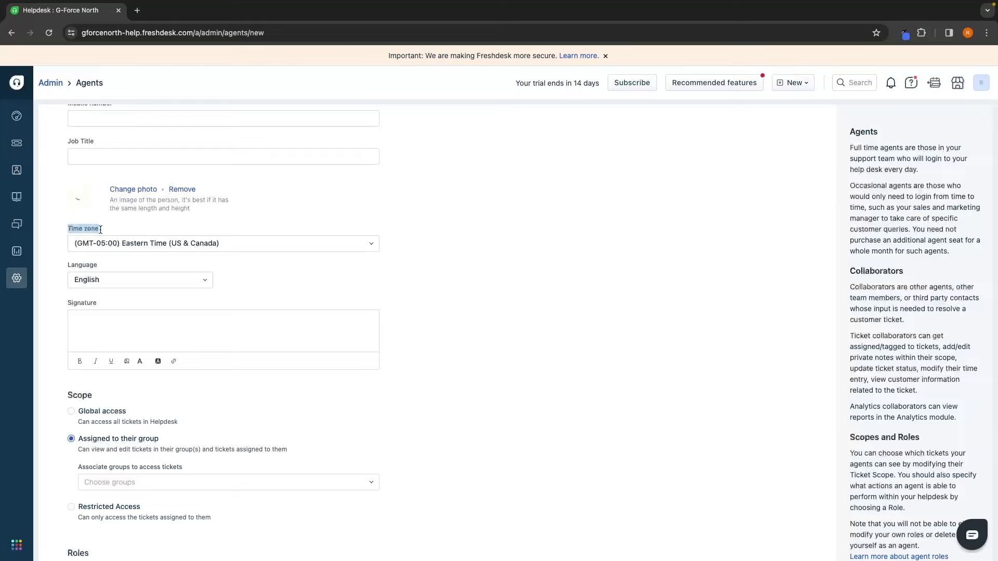
{"action": "left_click", "coordinate": [110, 230]}
{"action": "left_click", "coordinate": [98, 247]}
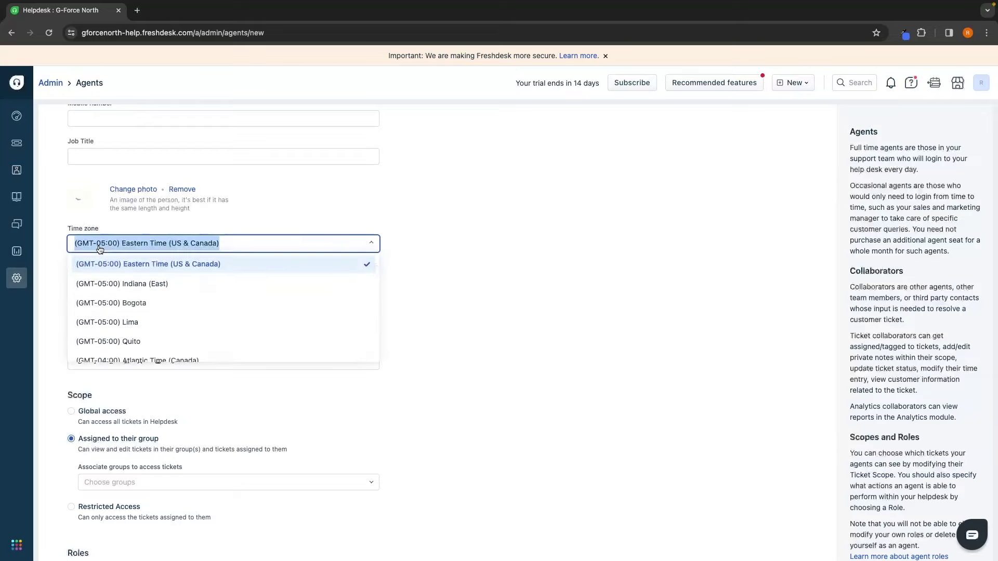
{"action": "scroll", "coordinate": [130, 283], "scroll_direction": "down", "scroll_amount": 5}
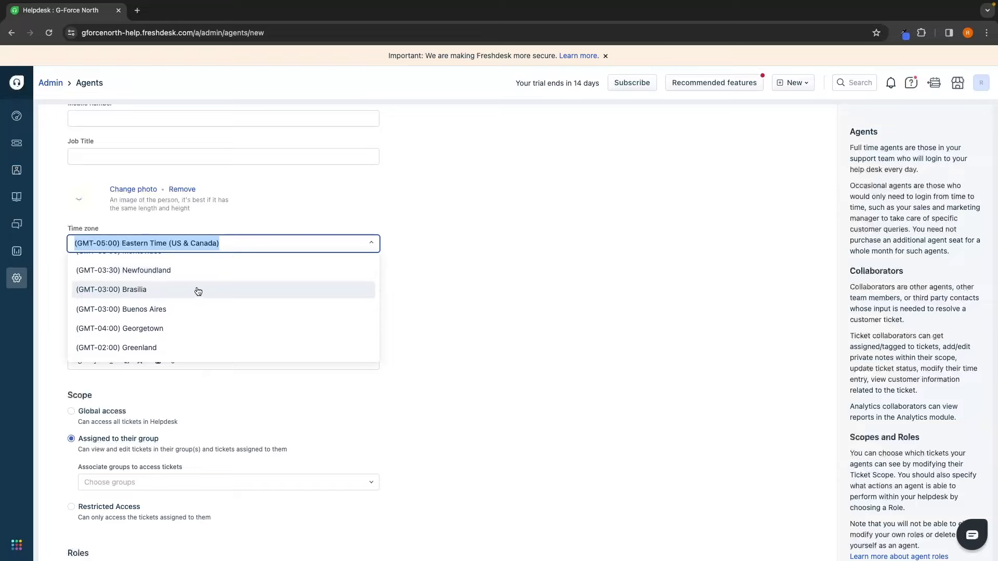
{"action": "scroll", "coordinate": [180, 294], "scroll_direction": "down", "scroll_amount": 6}
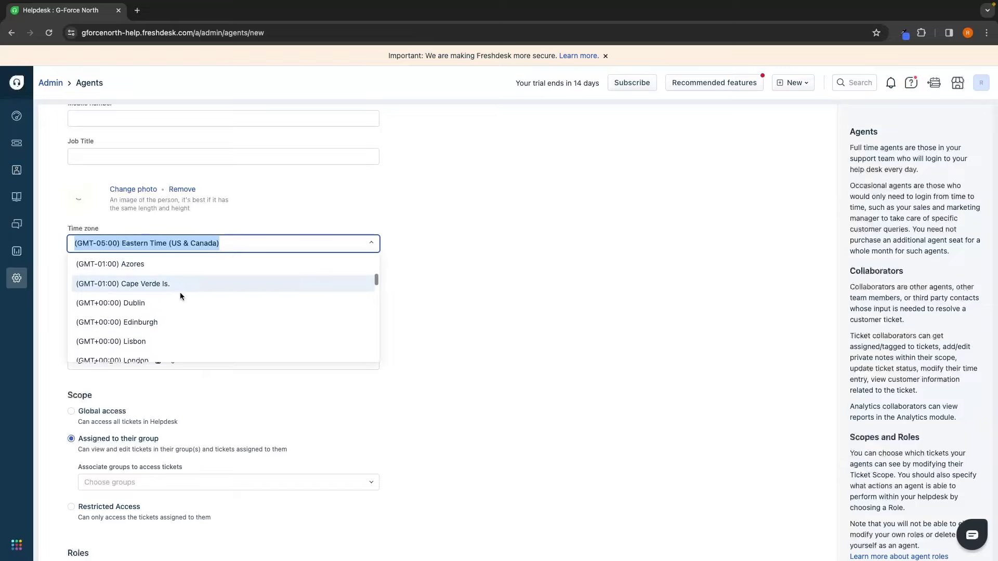
{"action": "scroll", "coordinate": [181, 297], "scroll_direction": "down", "scroll_amount": 6}
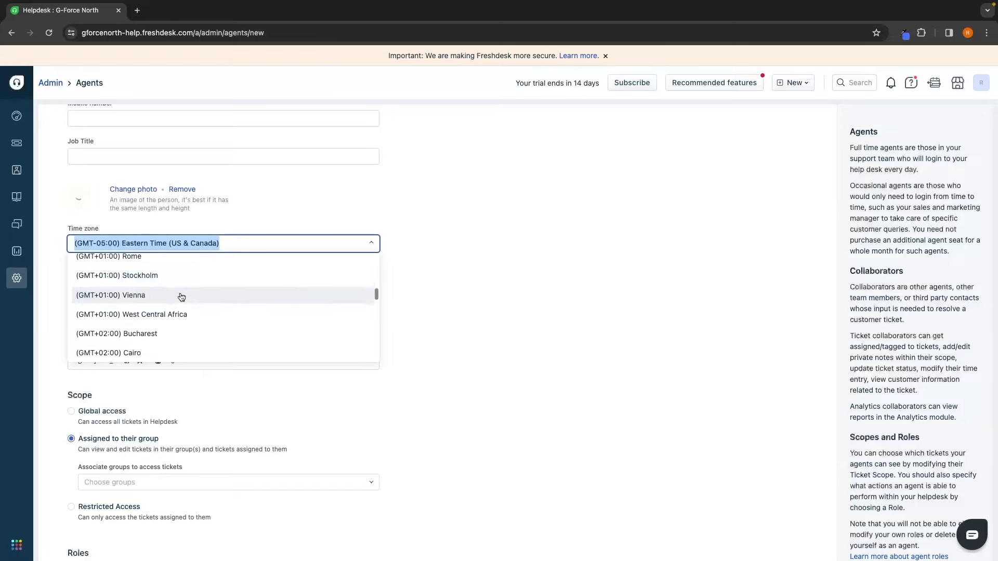
{"action": "scroll", "coordinate": [181, 297], "scroll_direction": "down", "scroll_amount": 4}
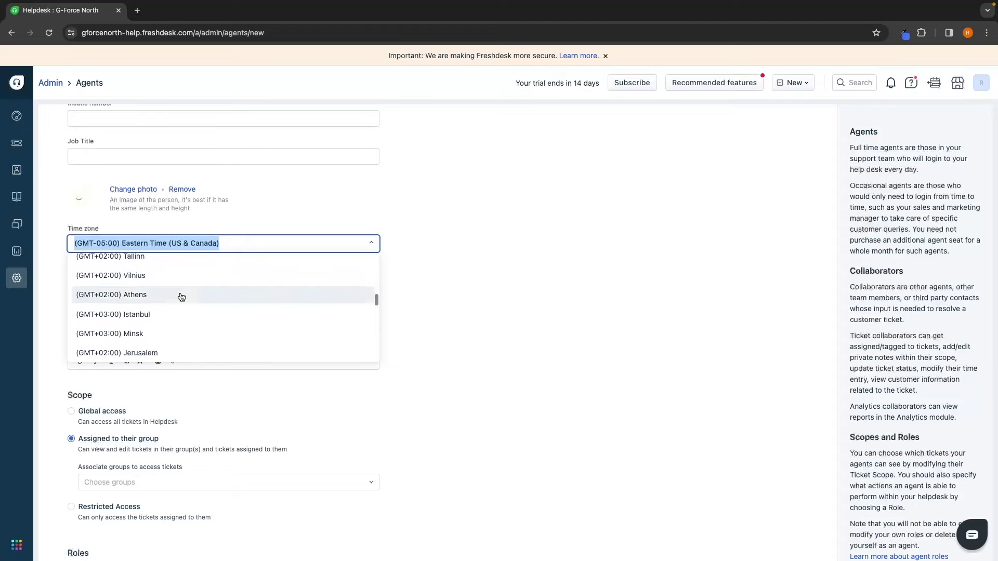
{"action": "scroll", "coordinate": [401, 310], "scroll_direction": "down", "scroll_amount": 1}
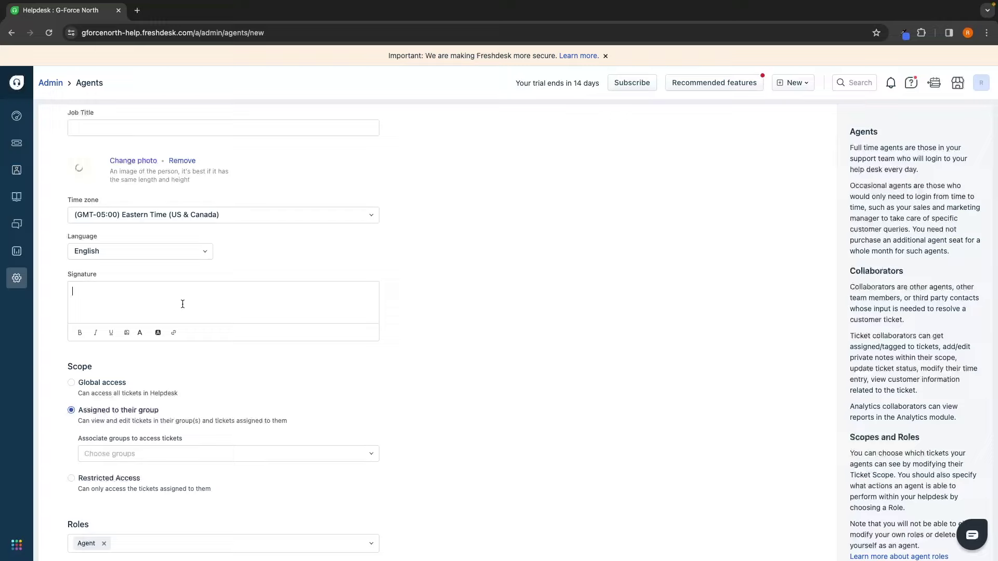
Step: Enter the agent's first name as the signature and keep the scope as Assigned to their group
{"action": "type", "text": "Kelly"}
{"action": "scroll", "coordinate": [214, 314], "scroll_direction": "down", "scroll_amount": 2}
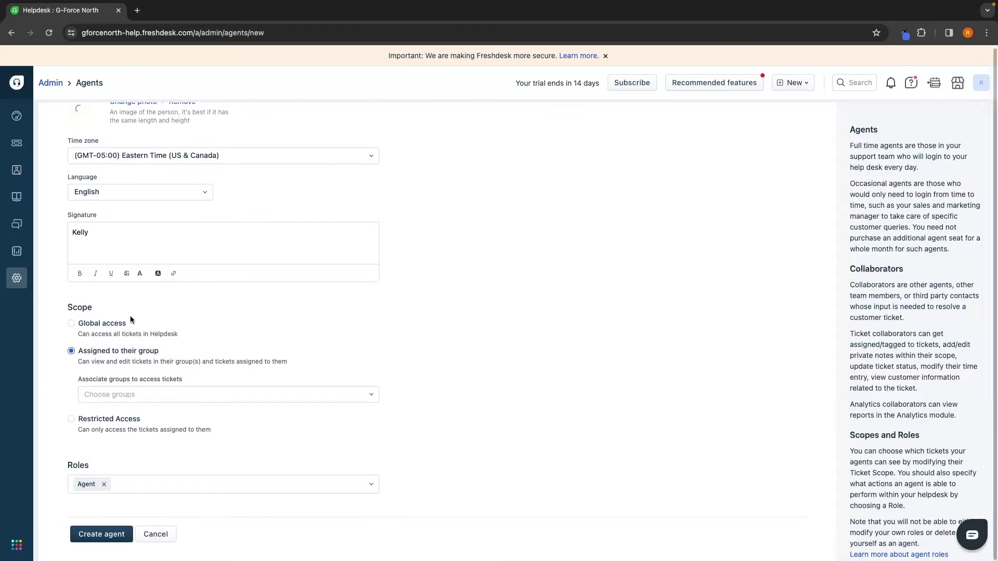
{"action": "left_click_drag", "start_coordinate": [69, 307], "coordinate": [119, 305]}
{"action": "left_click", "coordinate": [120, 306]}
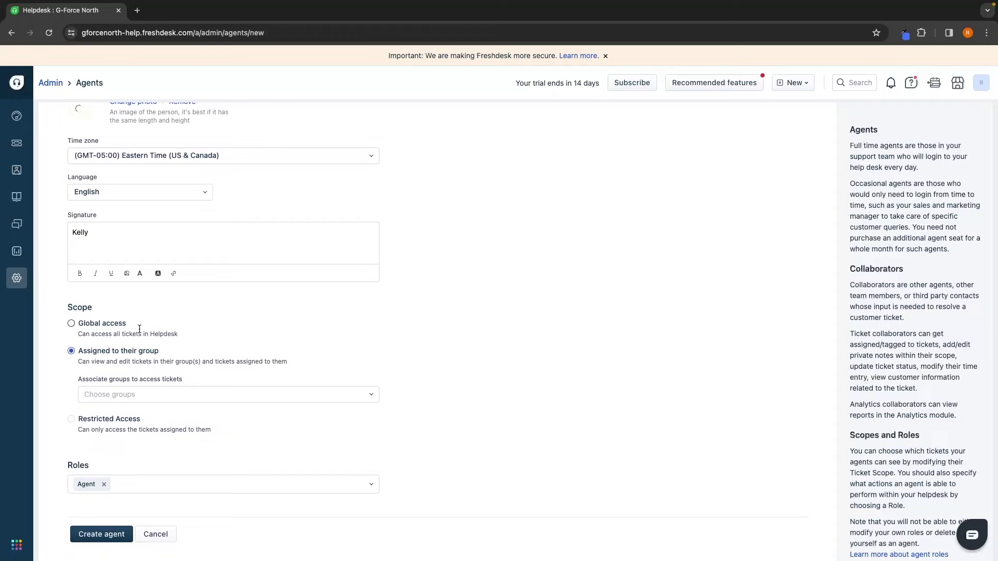
{"action": "left_click_drag", "start_coordinate": [78, 351], "coordinate": [164, 351]}
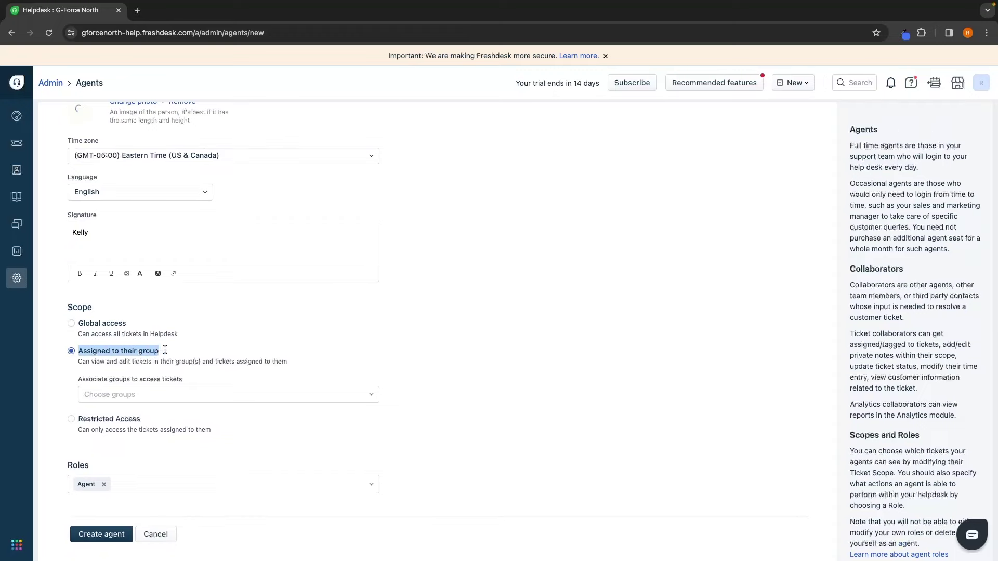
{"action": "left_click", "coordinate": [176, 348]}
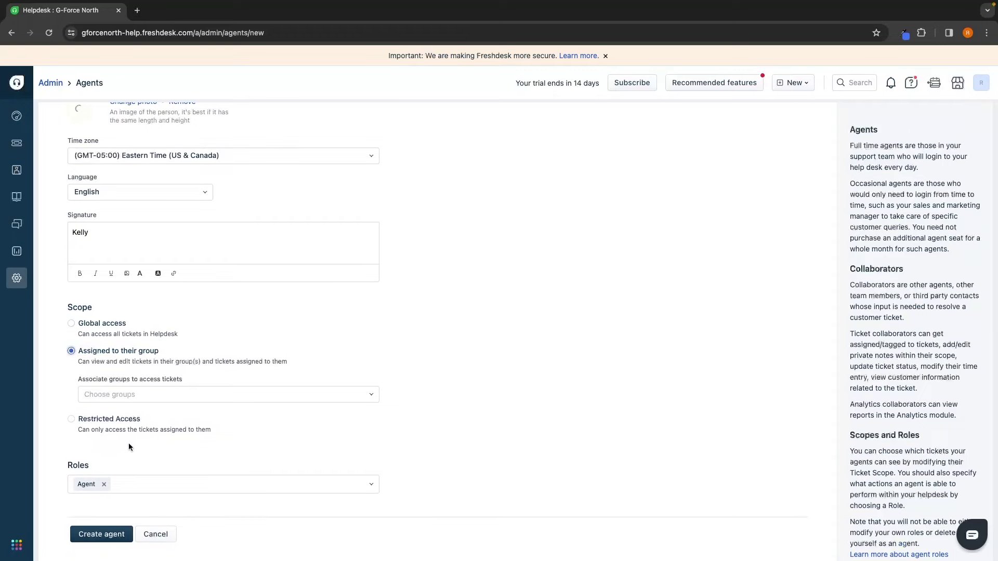
{"action": "left_click_drag", "start_coordinate": [76, 419], "coordinate": [143, 419]}
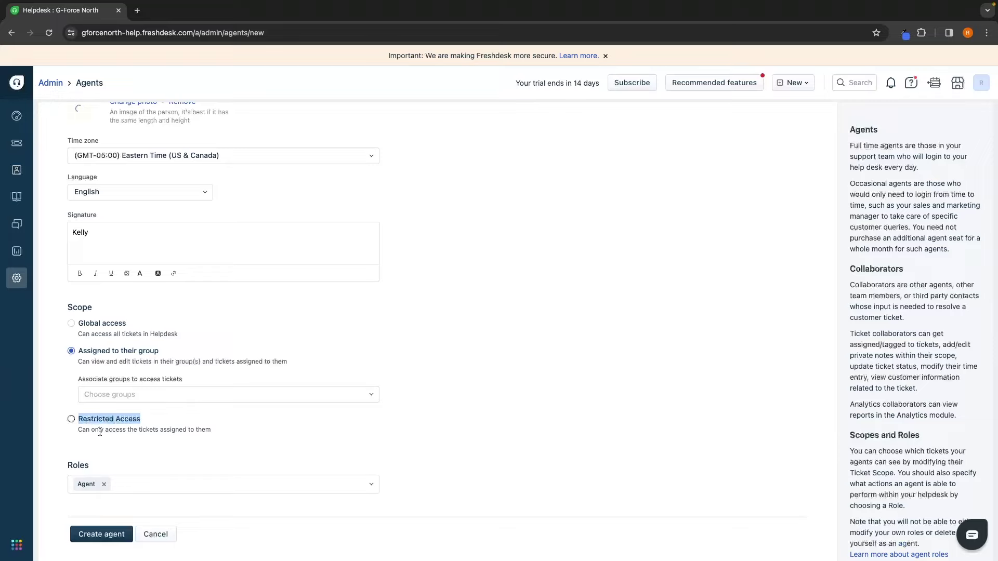
{"action": "left_click_drag", "start_coordinate": [78, 432], "coordinate": [220, 431]}
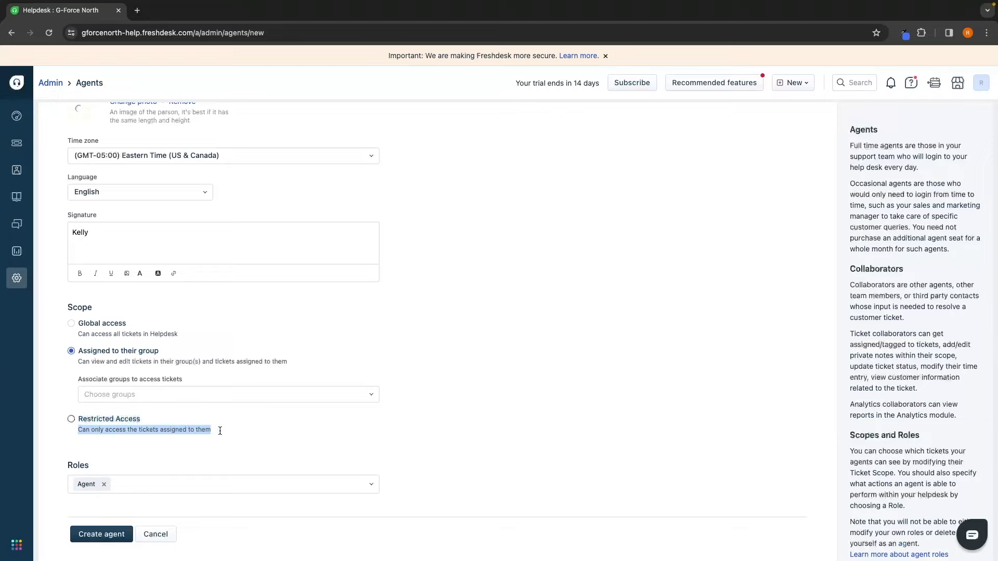
{"action": "left_click", "coordinate": [220, 431]}
{"action": "left_click", "coordinate": [142, 353]}
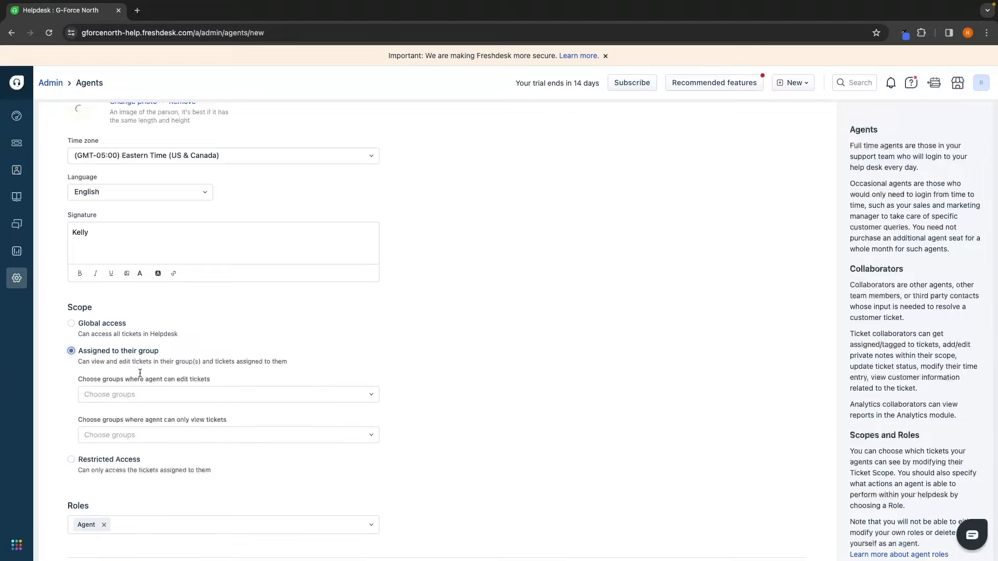
Step: Let the agent edit tickets in the Customer Support group
{"action": "scroll", "coordinate": [135, 369], "scroll_direction": "down", "scroll_amount": 1}
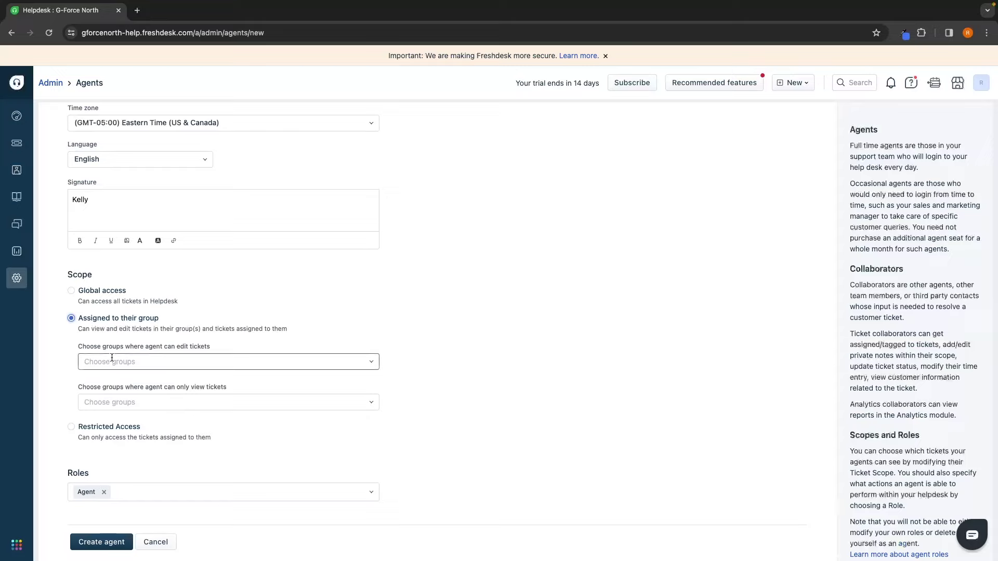
{"action": "left_click", "coordinate": [111, 358]}
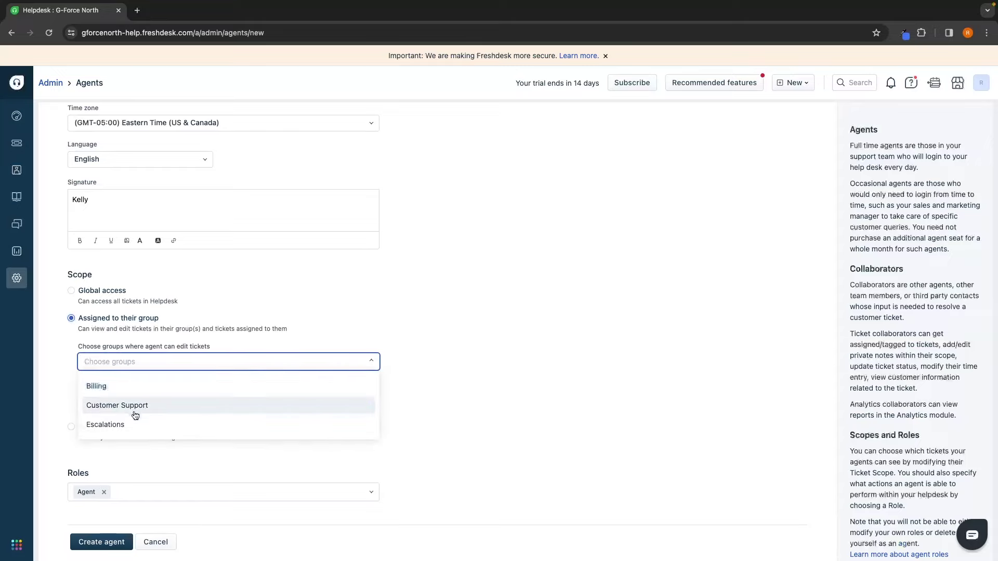
{"action": "left_click", "coordinate": [126, 408]}
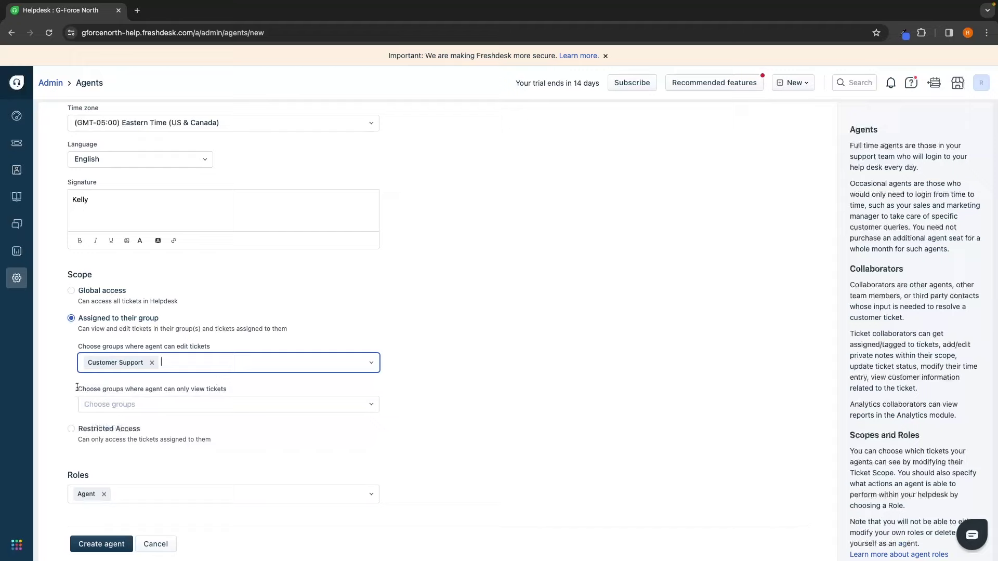
{"action": "left_click_drag", "start_coordinate": [78, 389], "coordinate": [236, 387]}
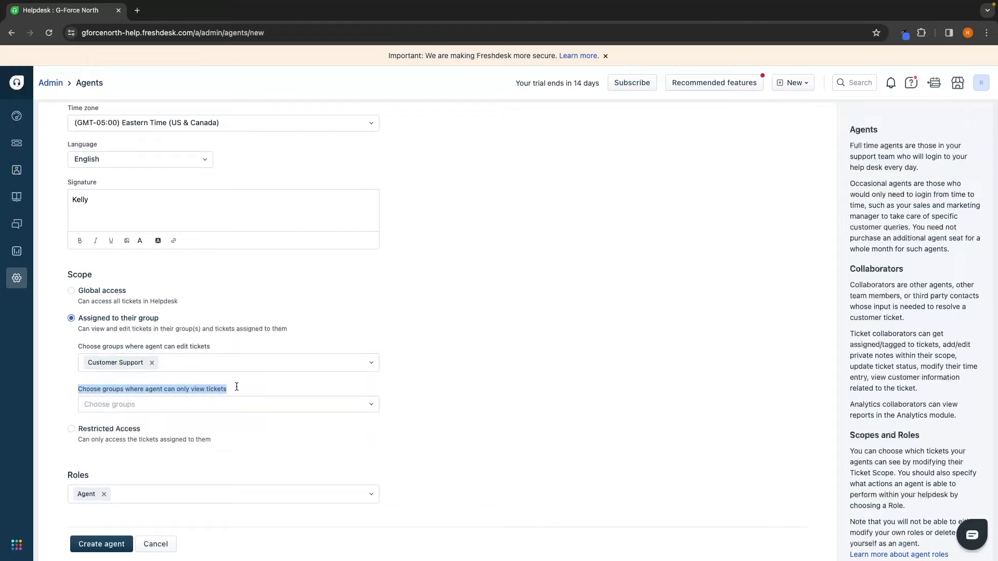
{"action": "left_click", "coordinate": [237, 387]}
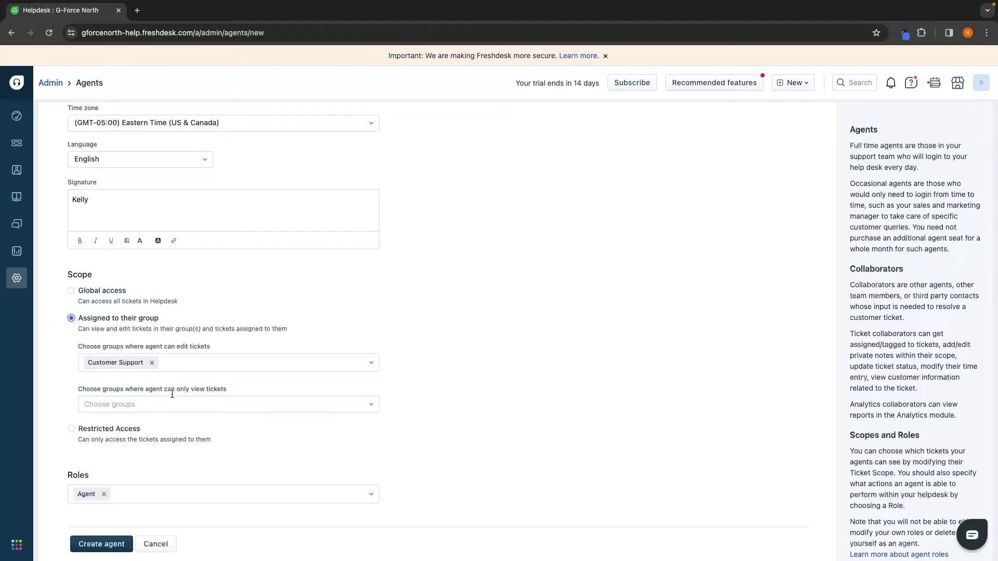
{"action": "scroll", "coordinate": [172, 395], "scroll_direction": "down", "scroll_amount": 1}
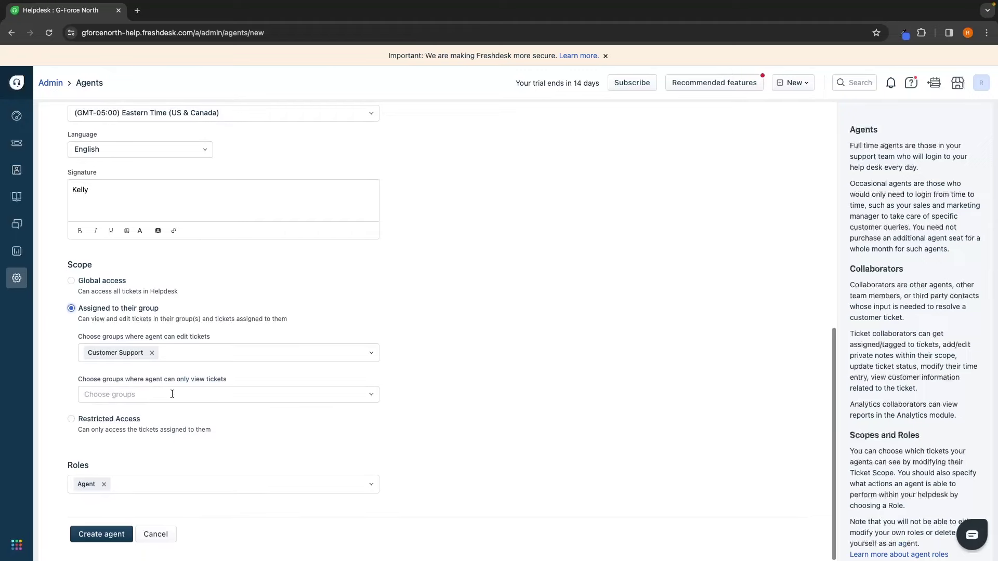
Step: Create the agent and read the Freshworks invitation email in Gmail
{"action": "left_click", "coordinate": [103, 535]}
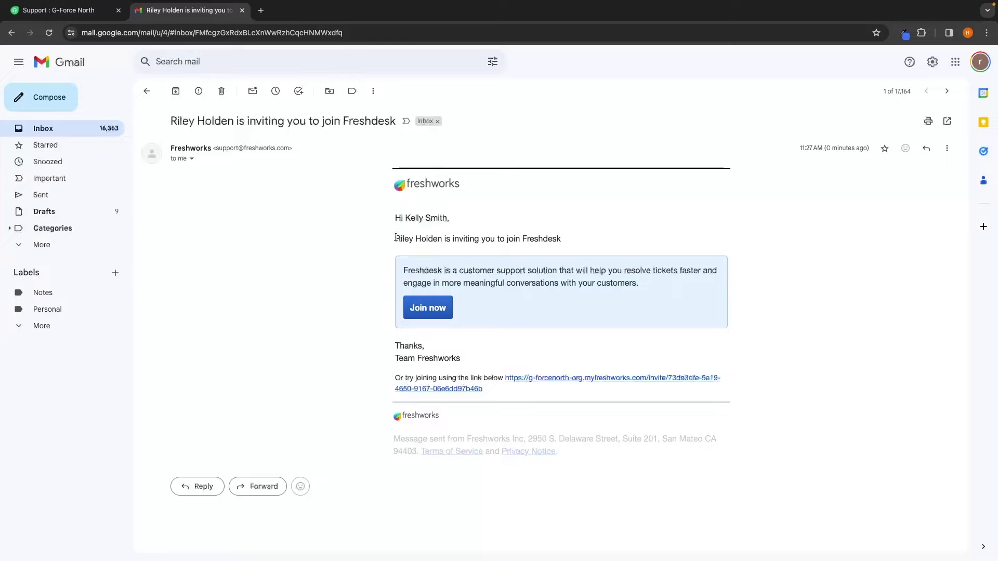
{"action": "left_click_drag", "start_coordinate": [394, 238], "coordinate": [570, 238]}
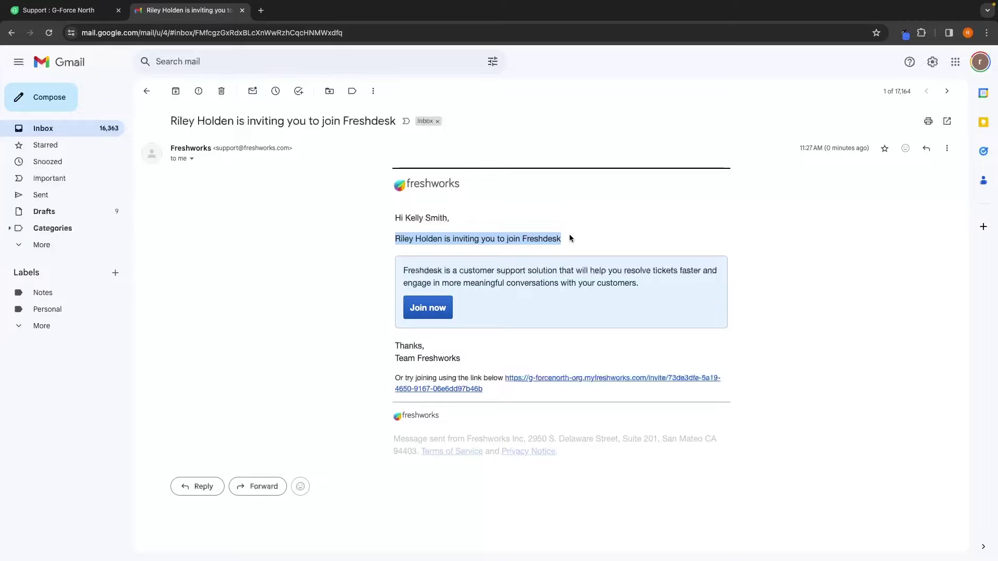
Step: Join from the invitation, activate the account with a password, and dismiss the save-password and welcome popups
{"action": "left_click", "coordinate": [427, 314]}
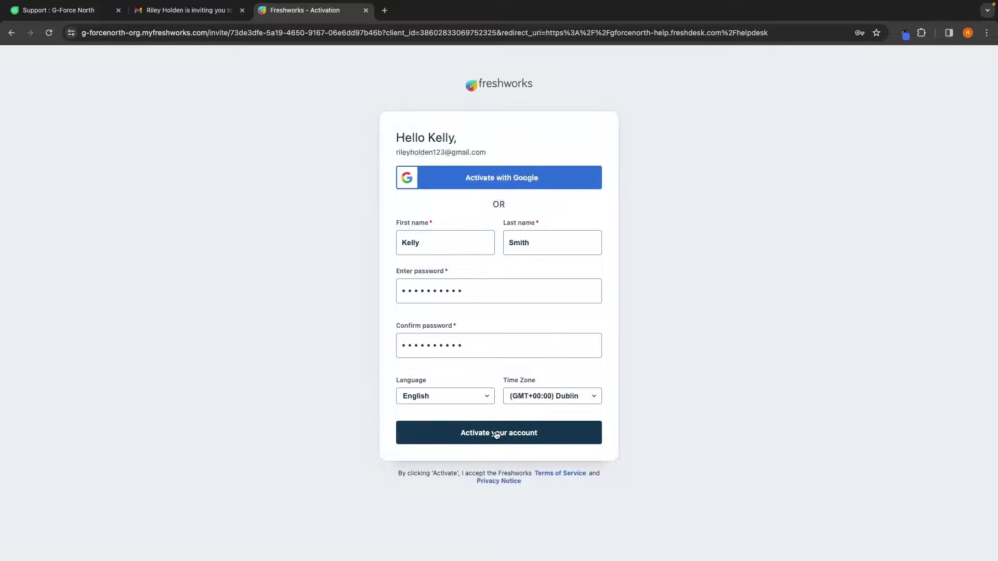
{"action": "left_click", "coordinate": [498, 433]}
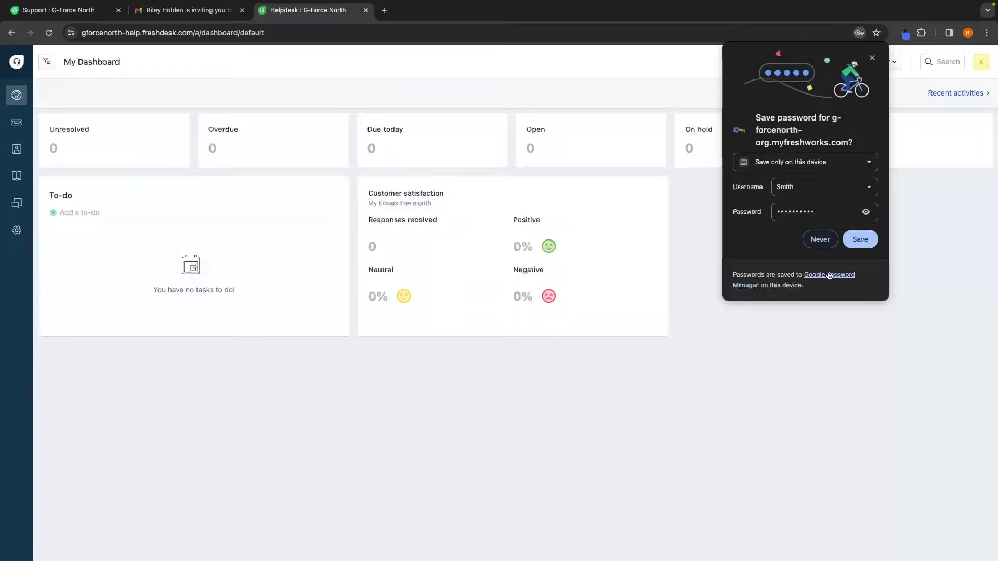
{"action": "left_click", "coordinate": [850, 242]}
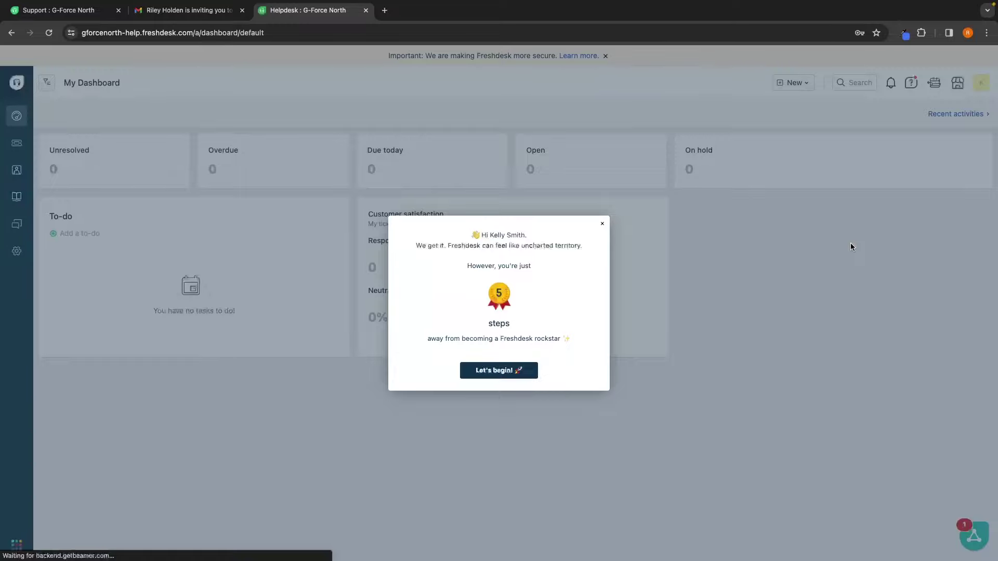
{"action": "left_click", "coordinate": [603, 224]}
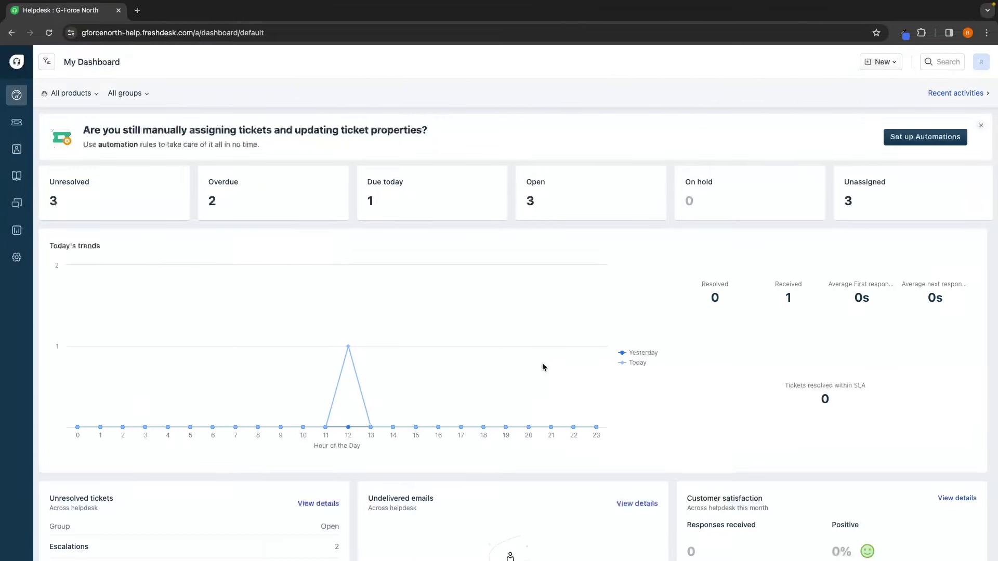
Step: Go to Admin settings and open the Groups page showing Billing, Customer Support and Escalations
{"action": "left_click", "coordinate": [15, 279]}
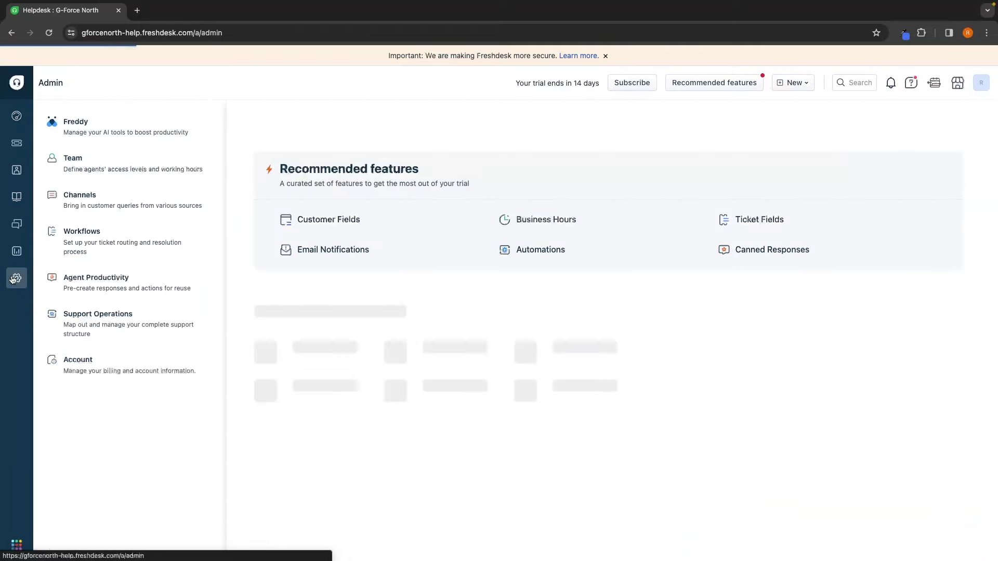
{"action": "scroll", "coordinate": [307, 248], "scroll_direction": "down", "scroll_amount": 3}
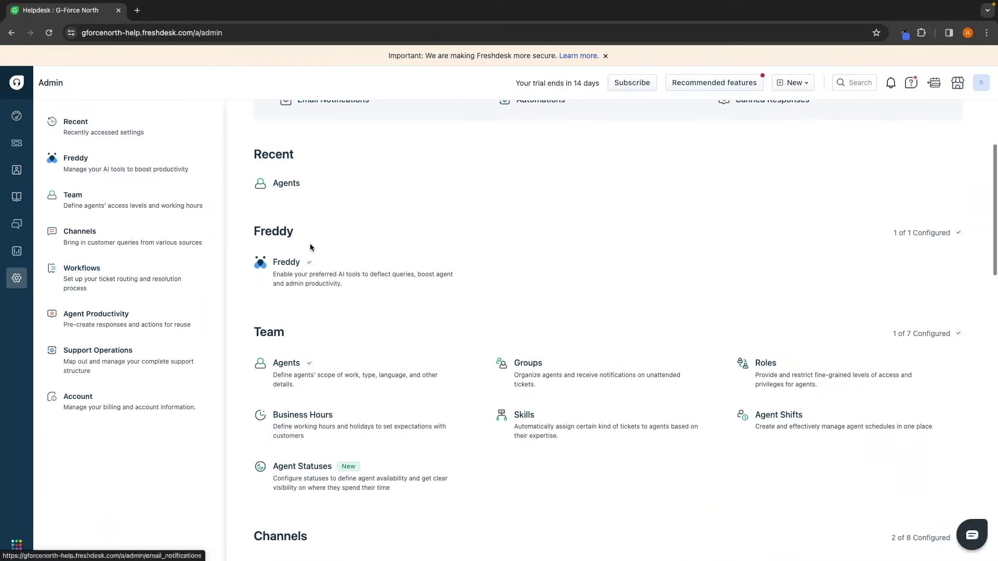
{"action": "scroll", "coordinate": [310, 243], "scroll_direction": "down", "scroll_amount": 1}
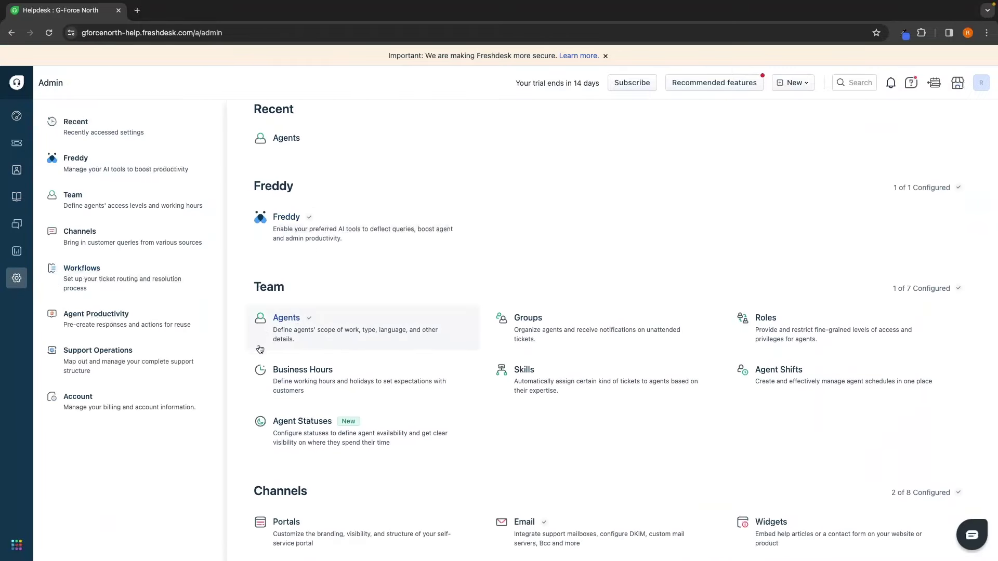
{"action": "left_click", "coordinate": [557, 341]}
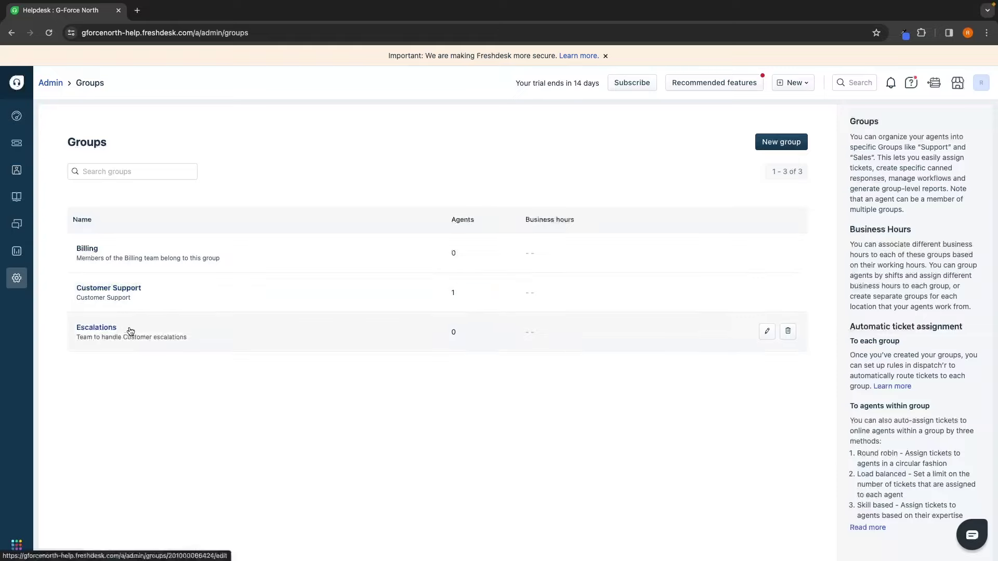
Step: Delete the Escalations group and open the Customer Support group's Group Properties
{"action": "left_click", "coordinate": [789, 331]}
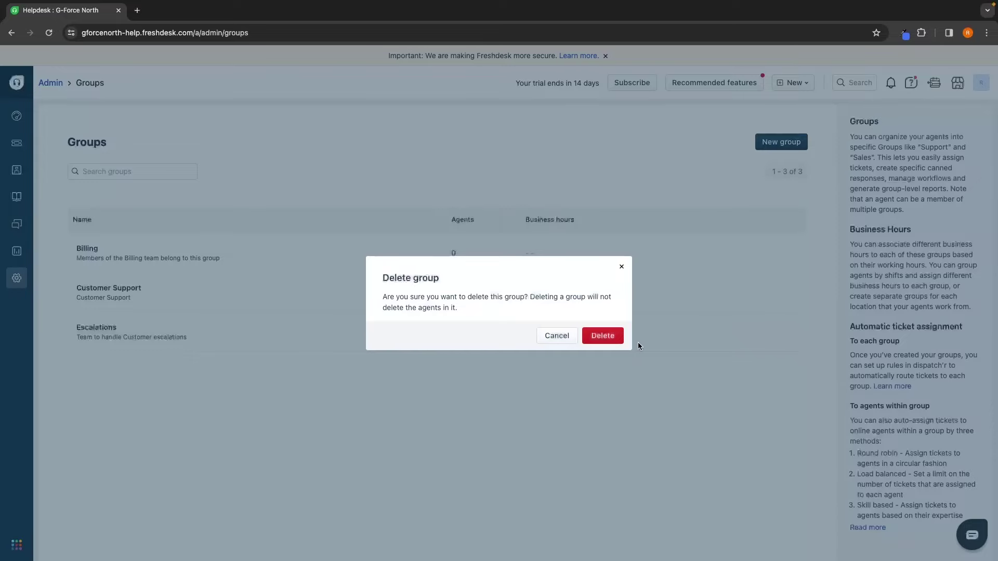
{"action": "left_click", "coordinate": [613, 338]}
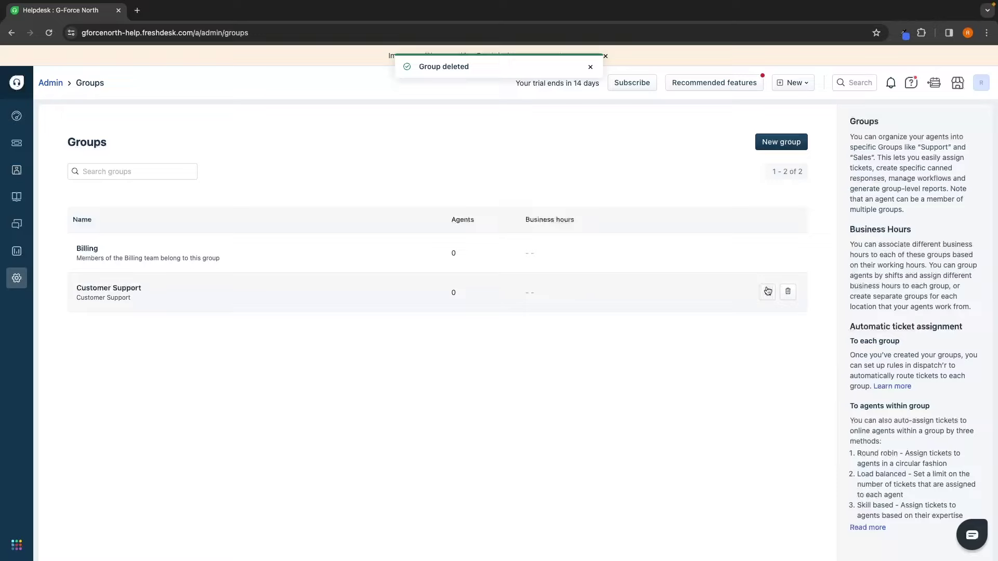
{"action": "left_click", "coordinate": [768, 293]}
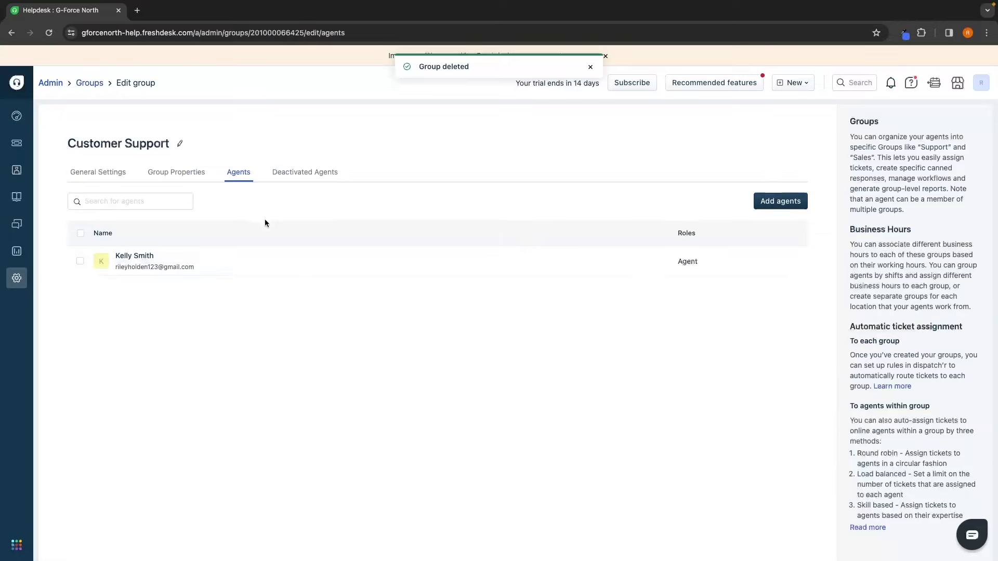
{"action": "left_click", "coordinate": [306, 175]}
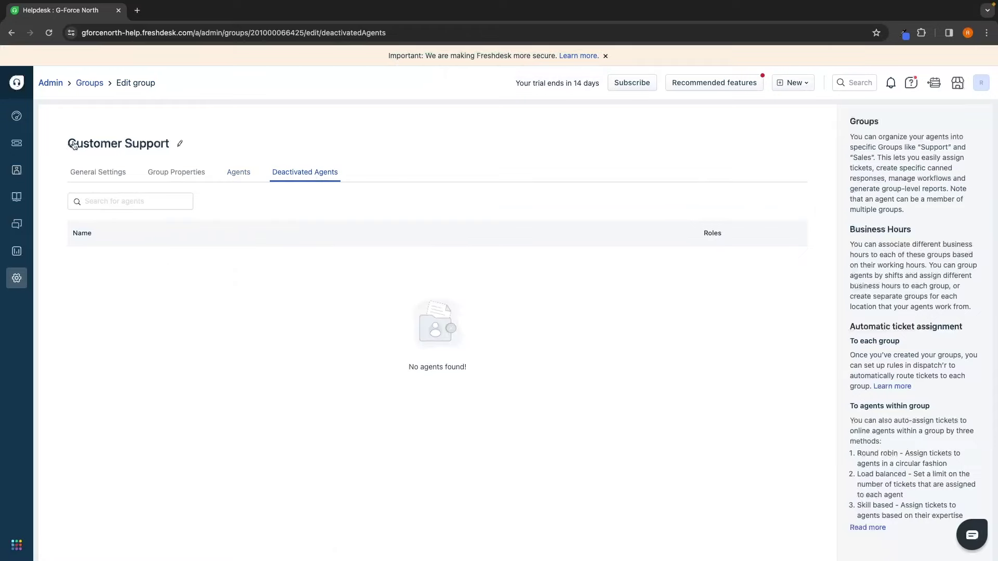
{"action": "left_click", "coordinate": [171, 171]}
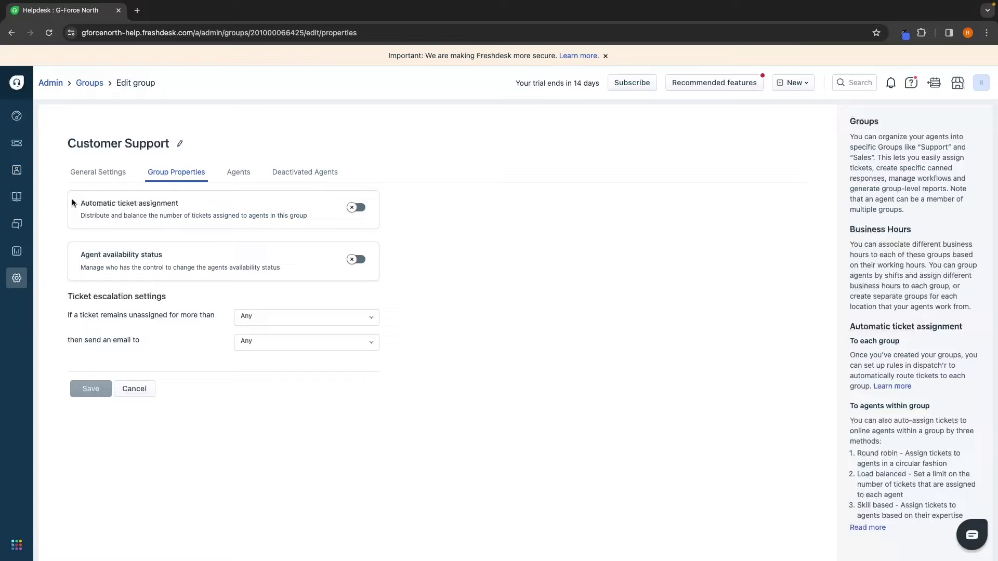
Step: Switch on Automatic ticket assignment for Customer Support, keeping Round robin selected
{"action": "left_click_drag", "start_coordinate": [79, 203], "coordinate": [191, 205]}
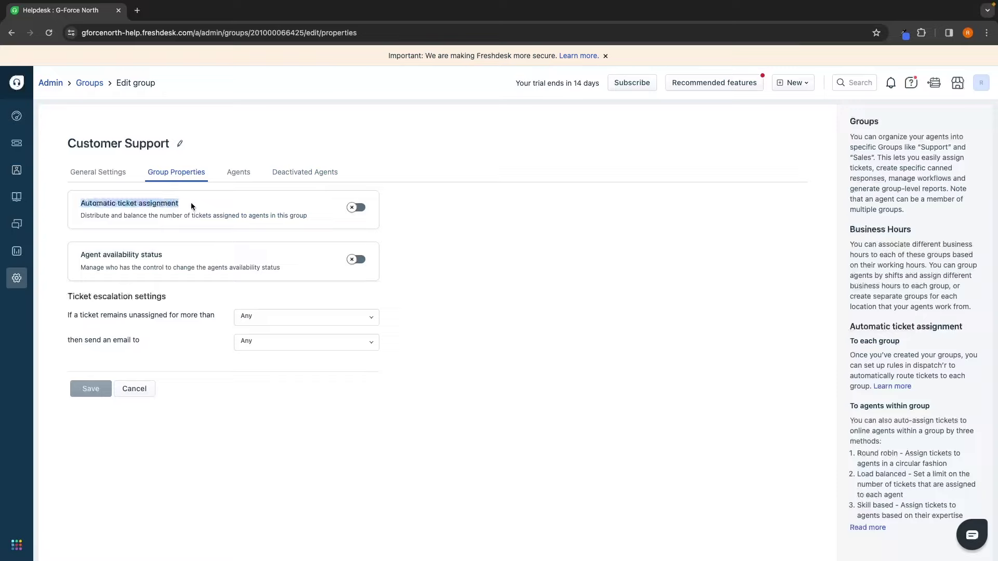
{"action": "left_click", "coordinate": [191, 205]}
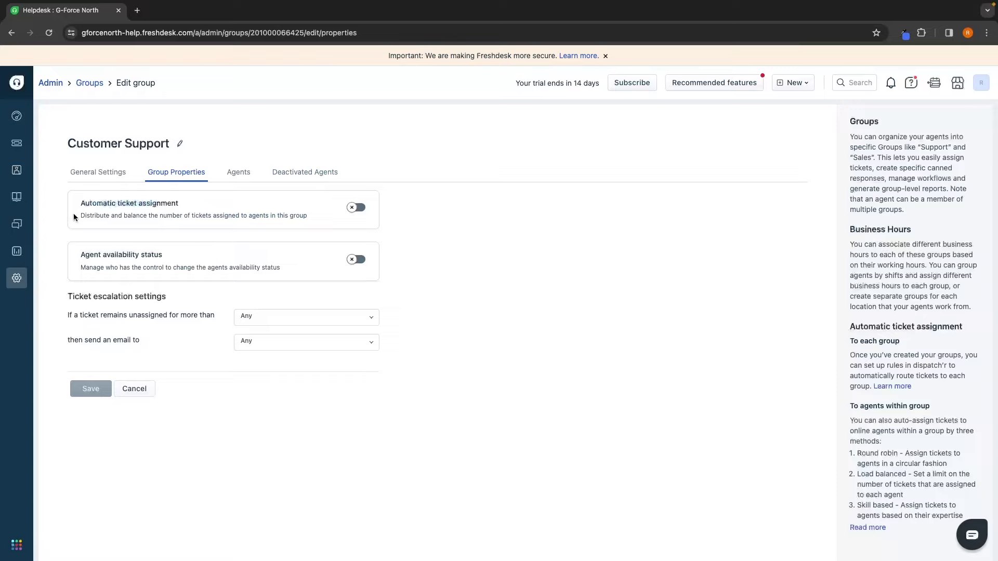
{"action": "left_click_drag", "start_coordinate": [76, 214], "coordinate": [310, 221]}
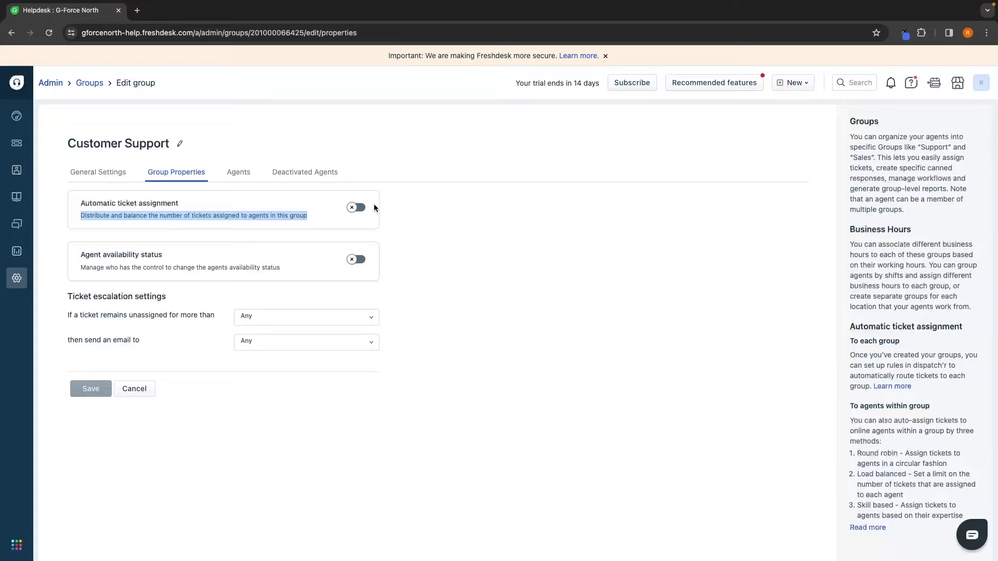
{"action": "left_click", "coordinate": [357, 207]}
{"action": "scroll", "coordinate": [162, 223], "scroll_direction": "down", "scroll_amount": 1}
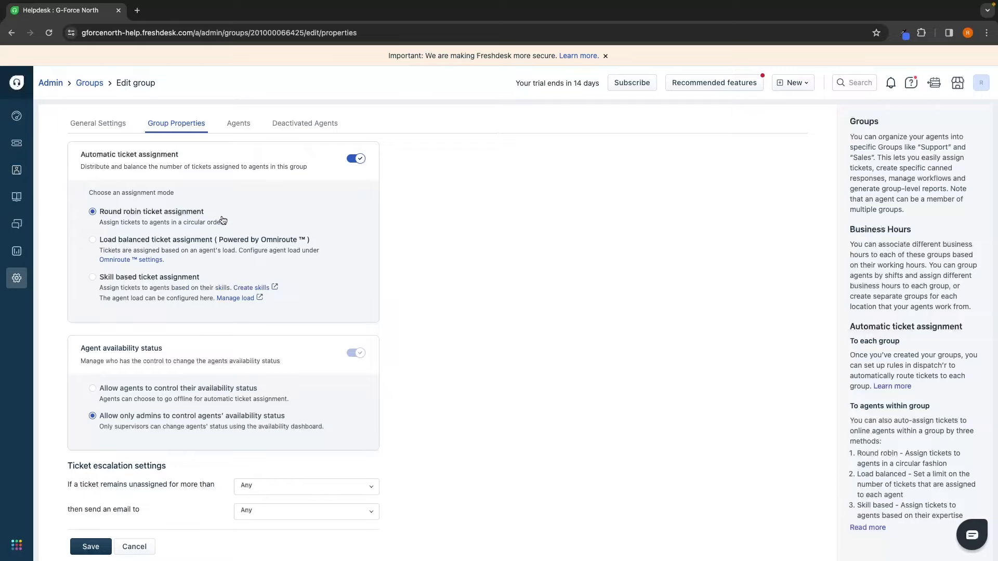
{"action": "scroll", "coordinate": [223, 220], "scroll_direction": "down", "scroll_amount": 1}
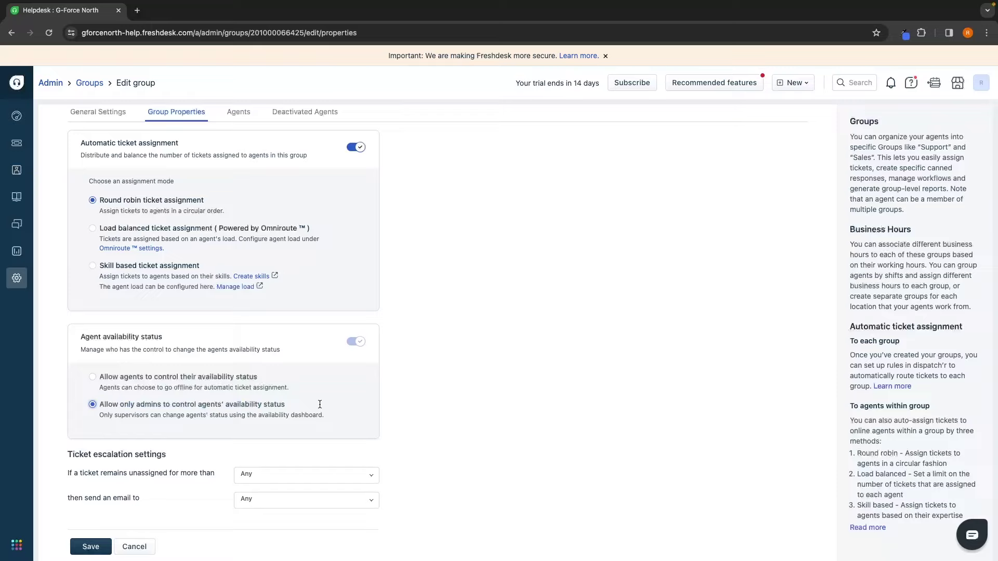
Step: Allow agents to control availability, escalate tickets unassigned for 12 hours to the current agent, and save
{"action": "left_click", "coordinate": [92, 377]}
{"action": "left_click_drag", "start_coordinate": [66, 455], "coordinate": [177, 453]}
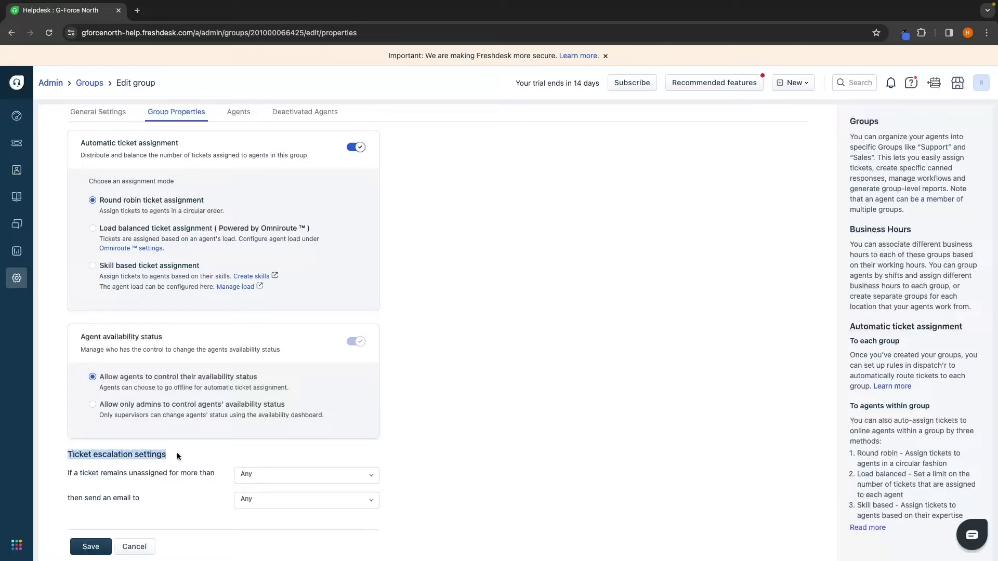
{"action": "left_click", "coordinate": [162, 456]}
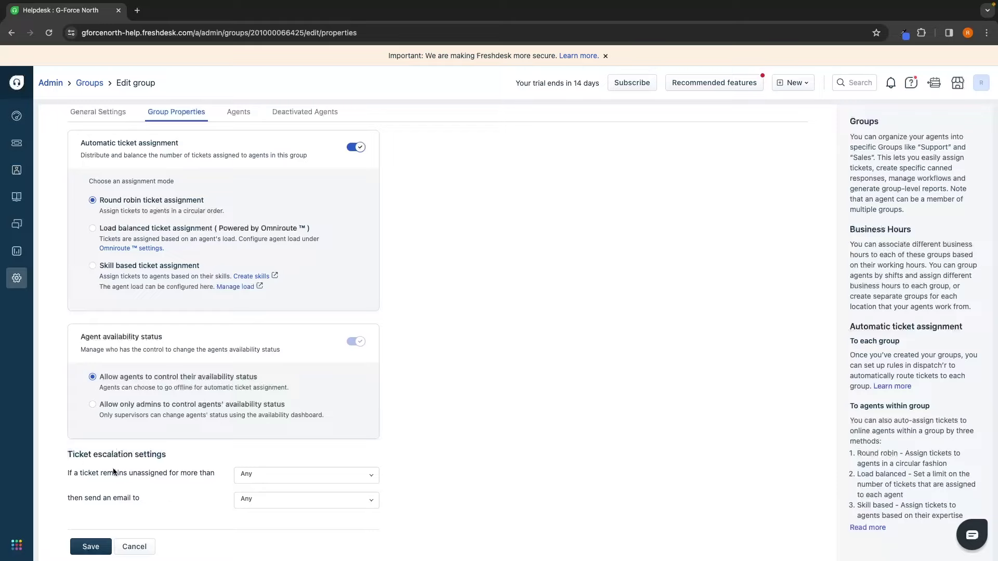
{"action": "left_click", "coordinate": [255, 475]}
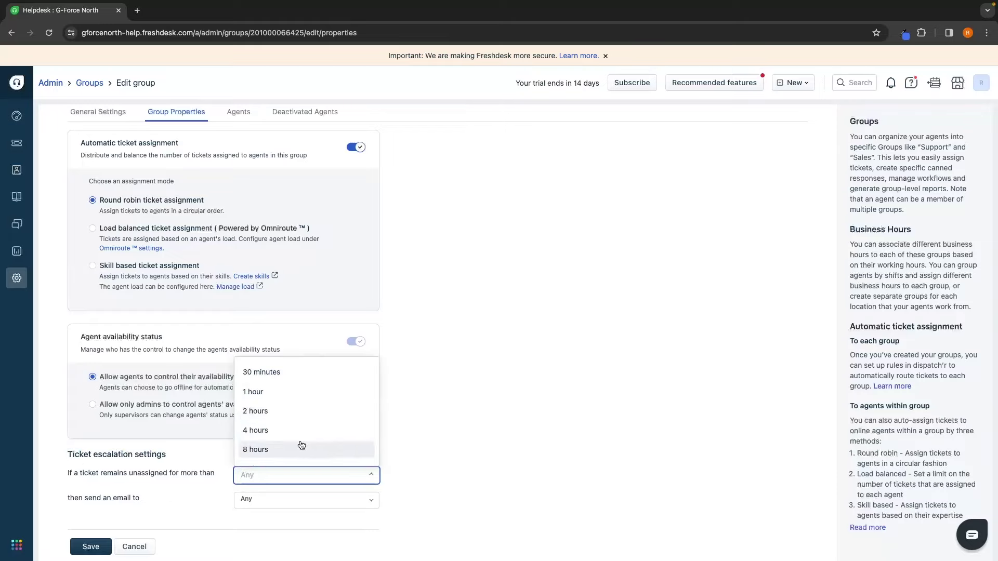
{"action": "scroll", "coordinate": [308, 445], "scroll_direction": "down", "scroll_amount": 2}
{"action": "left_click", "coordinate": [289, 411]}
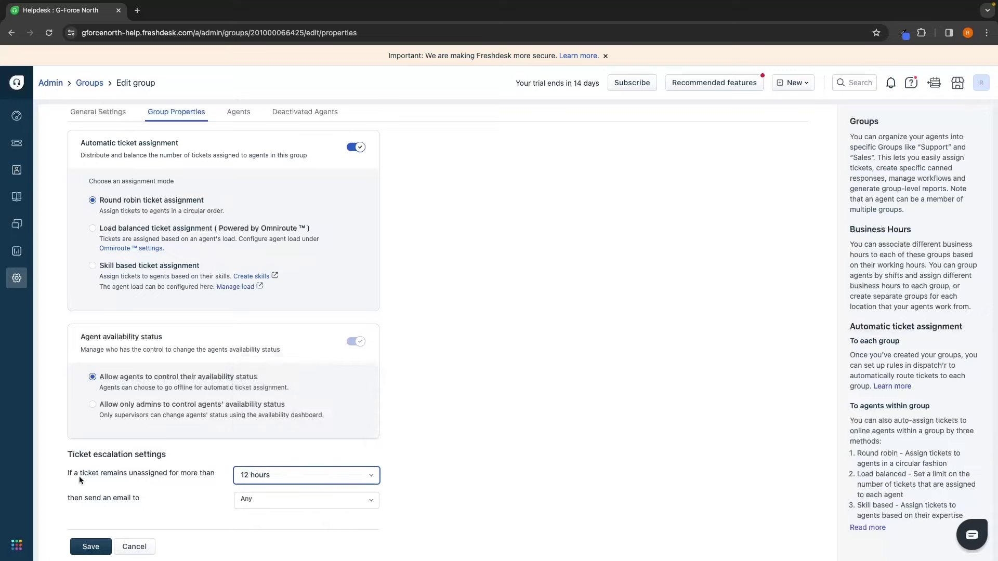
{"action": "left_click", "coordinate": [295, 500]}
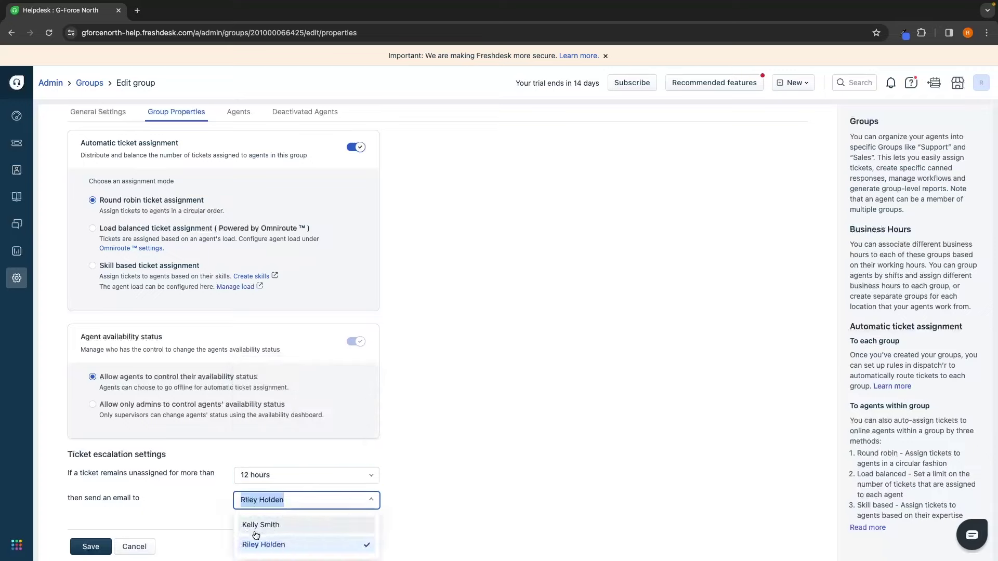
{"action": "left_click", "coordinate": [267, 544]}
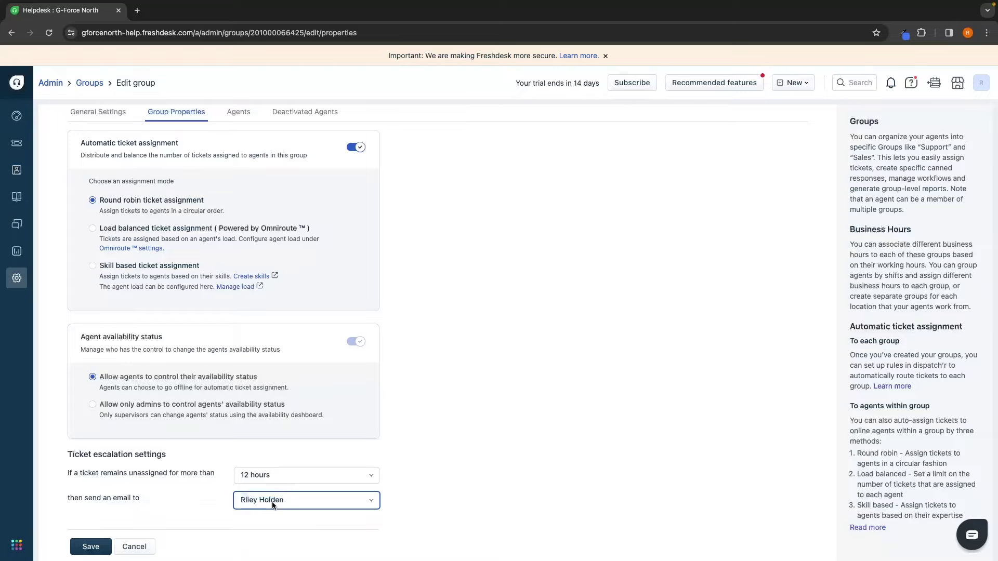
{"action": "scroll", "coordinate": [249, 370], "scroll_direction": "up", "scroll_amount": 1}
{"action": "scroll", "coordinate": [248, 370], "scroll_direction": "down", "scroll_amount": 1}
{"action": "left_click", "coordinate": [90, 547]}
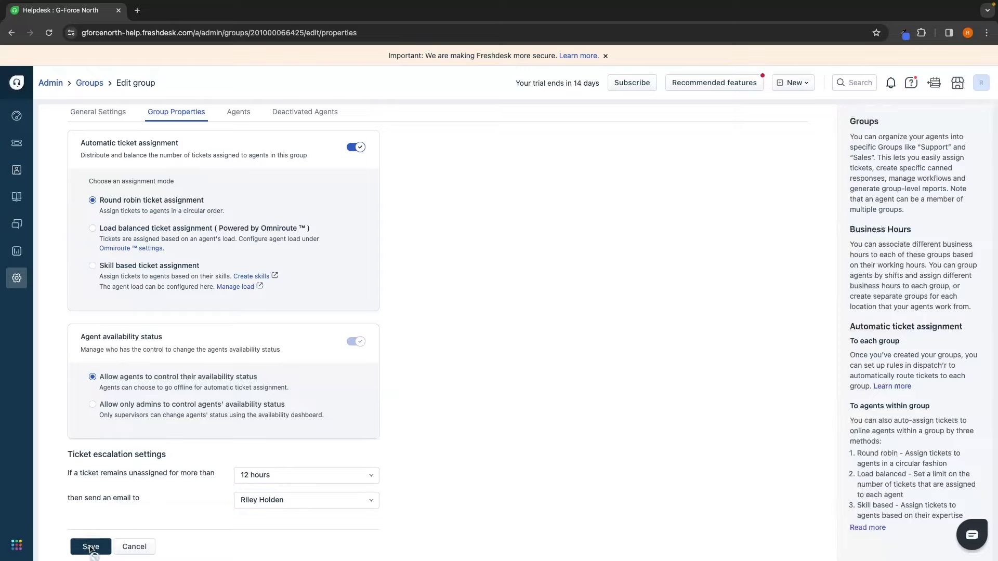
Step: Navigate from Groups back through Admin settings to the Agent Roles page
{"action": "left_click", "coordinate": [90, 84]}
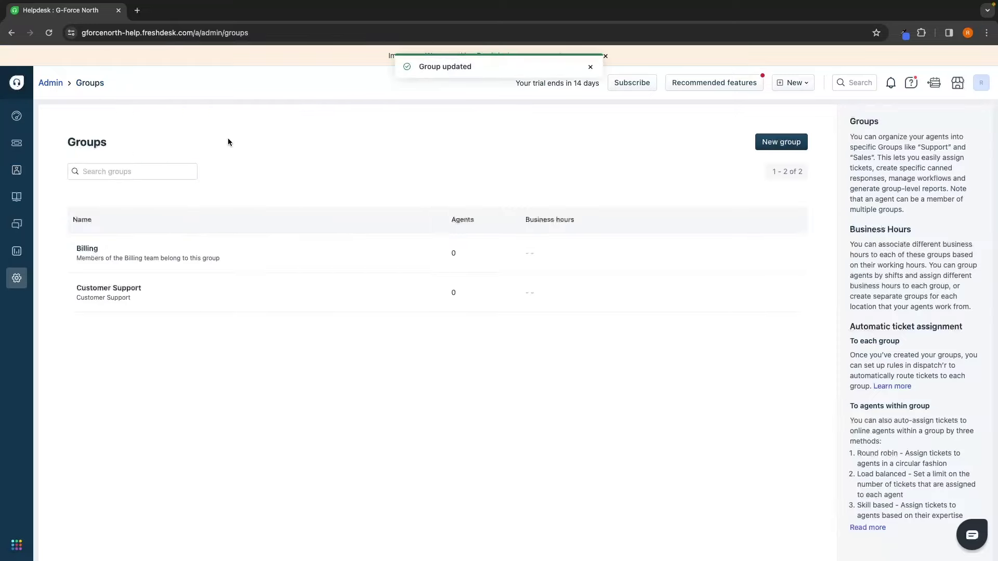
{"action": "left_click", "coordinate": [50, 83]}
{"action": "scroll", "coordinate": [422, 268], "scroll_direction": "down", "scroll_amount": 4}
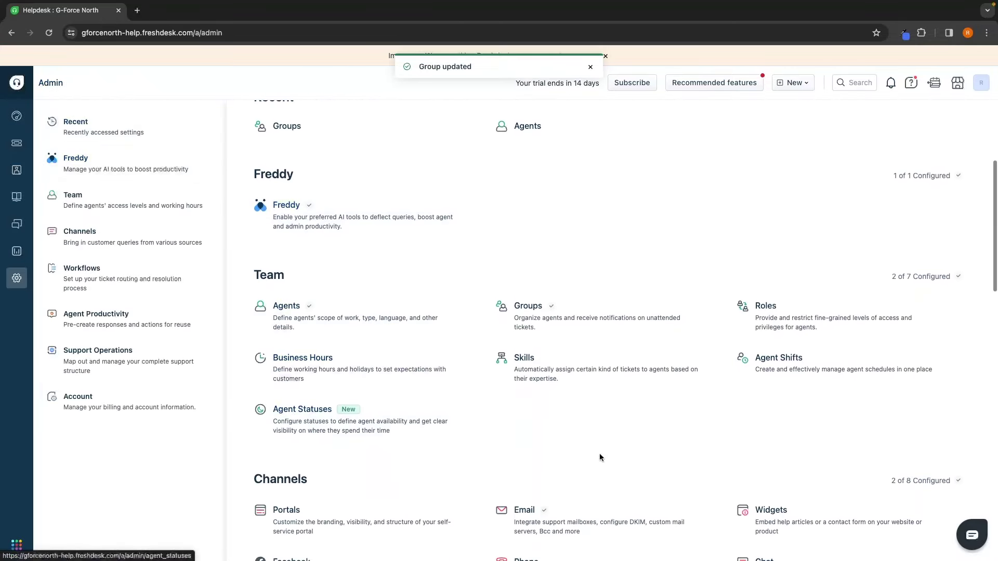
{"action": "left_click", "coordinate": [822, 320]}
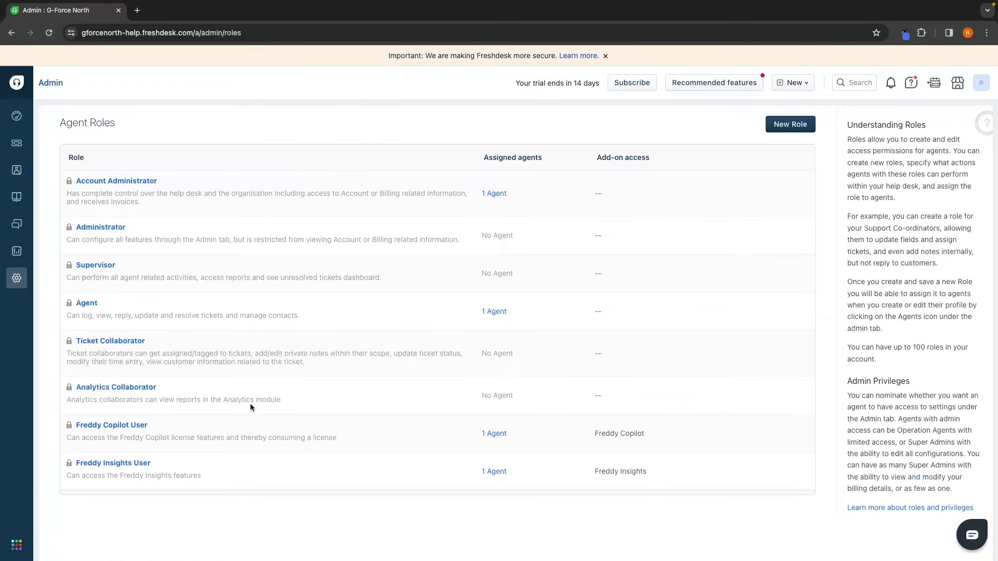
Step: Search for the new agent, add them to the Administrator role, and save
{"action": "left_click", "coordinate": [502, 237]}
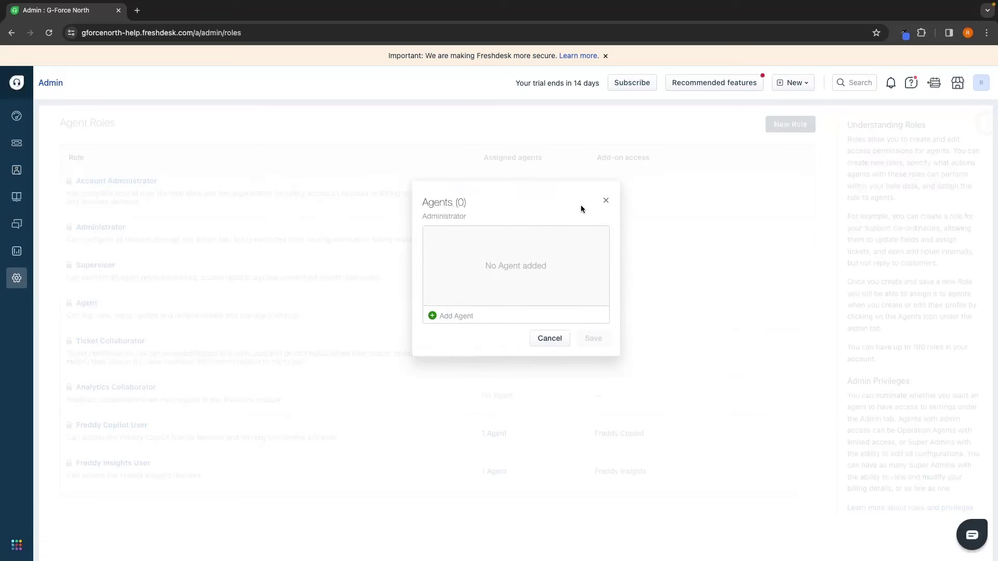
{"action": "left_click", "coordinate": [603, 202]}
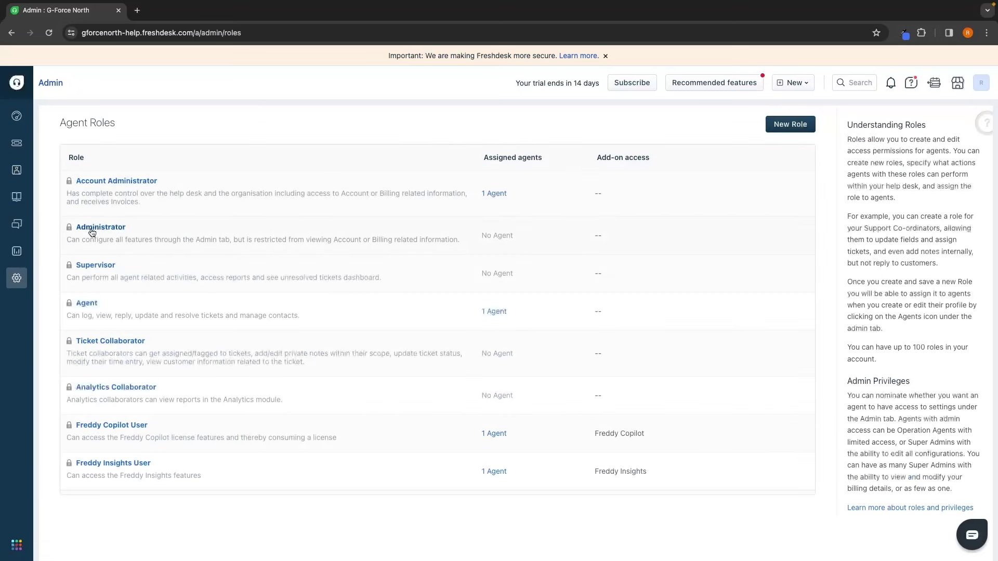
{"action": "left_click", "coordinate": [500, 237]}
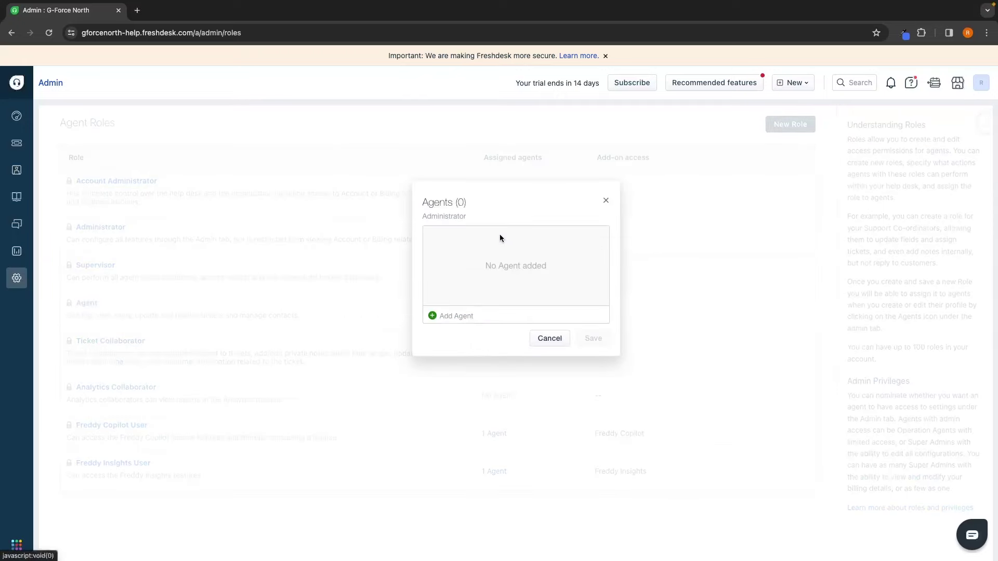
{"action": "left_click", "coordinate": [440, 316]}
{"action": "type", "text": "k"}
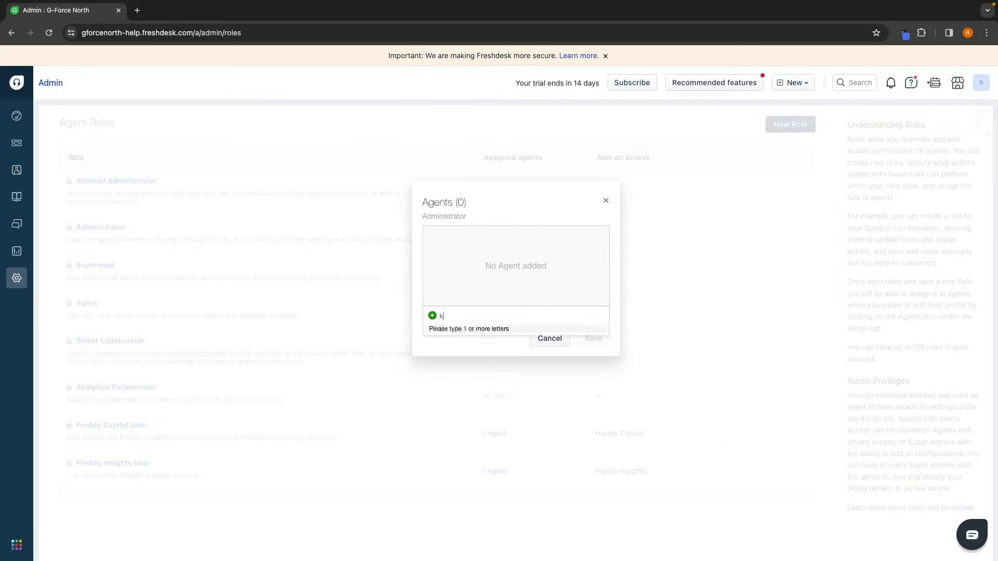
{"action": "type", "text": "el"}
{"action": "left_click", "coordinate": [470, 333]}
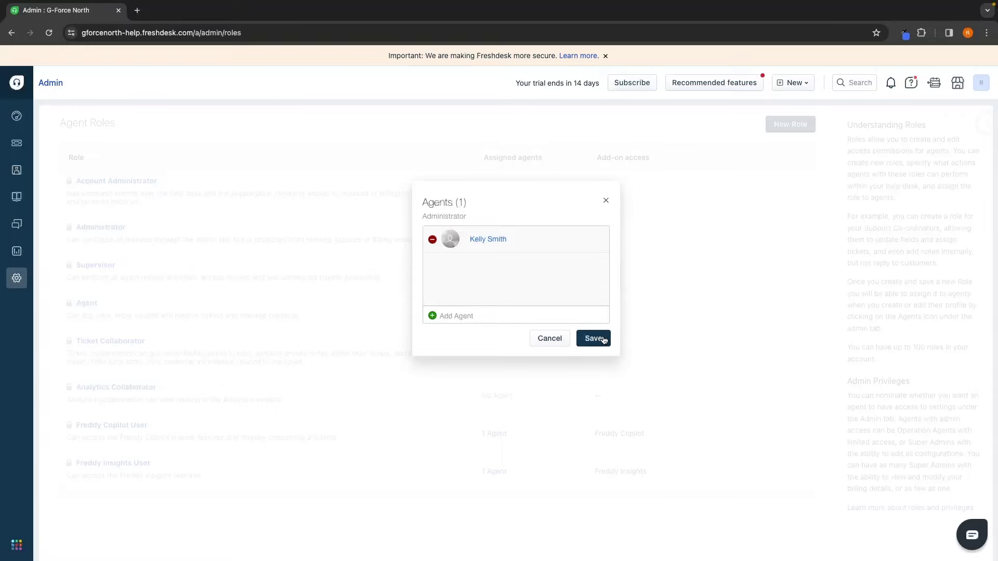
{"action": "left_click", "coordinate": [593, 339]}
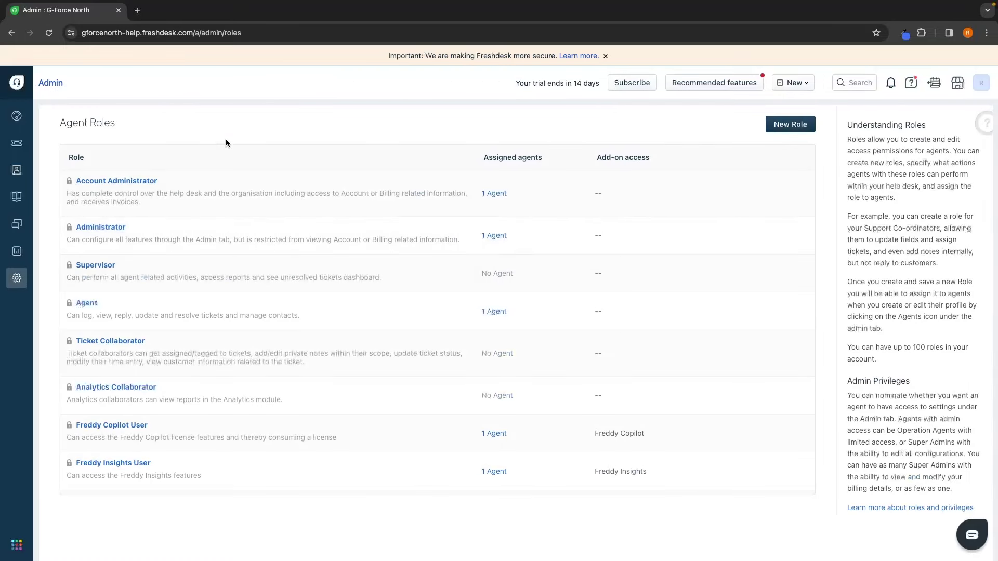
Step: Look over the blank New Role form, then swipe back to the Agent Roles list
{"action": "left_click", "coordinate": [783, 127]}
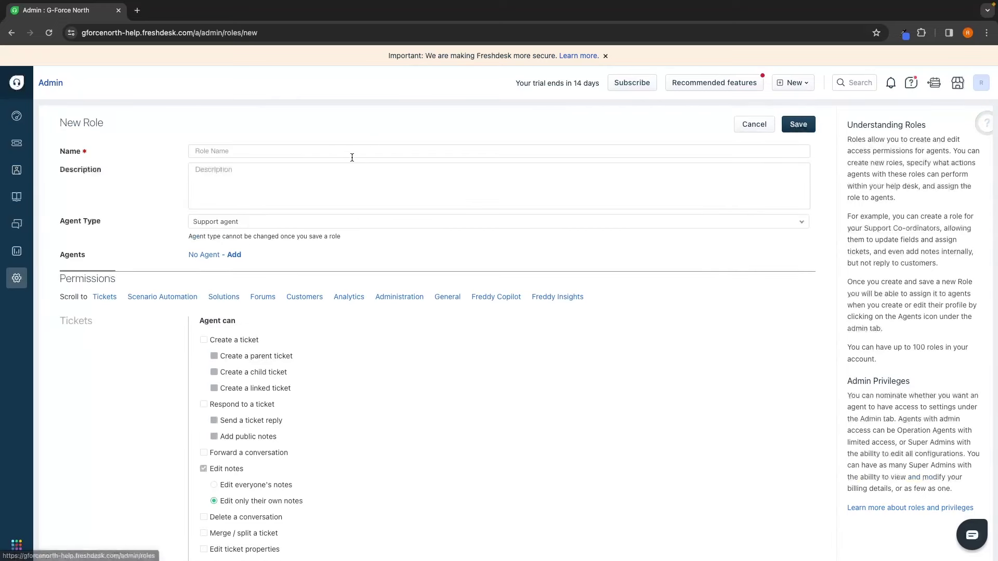
{"action": "scroll", "coordinate": [283, 203], "scroll_direction": "down", "scroll_amount": 3}
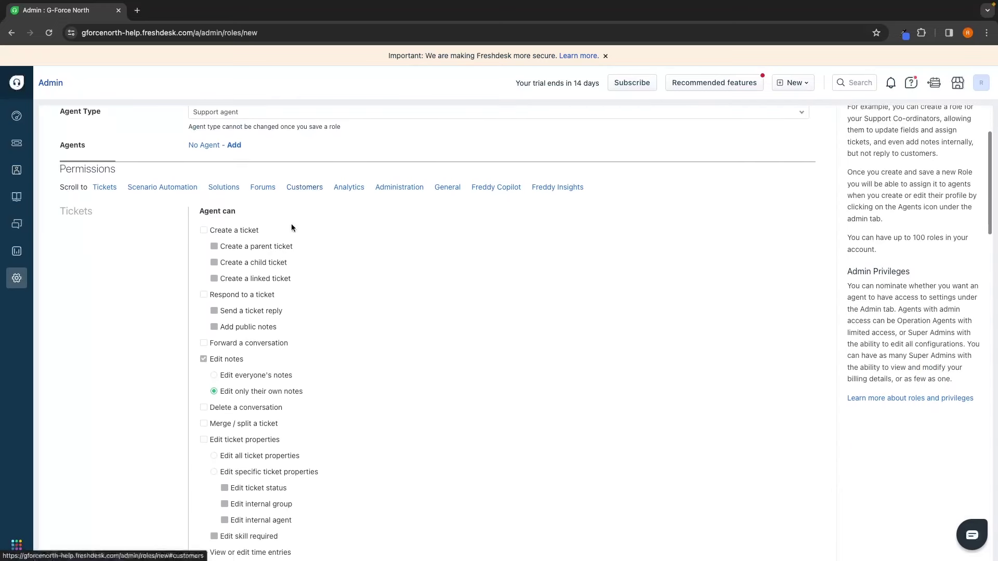
{"action": "scroll", "coordinate": [359, 342], "scroll_direction": "down", "scroll_amount": 1}
{"action": "scroll", "coordinate": [359, 340], "scroll_direction": "up", "scroll_amount": 4}
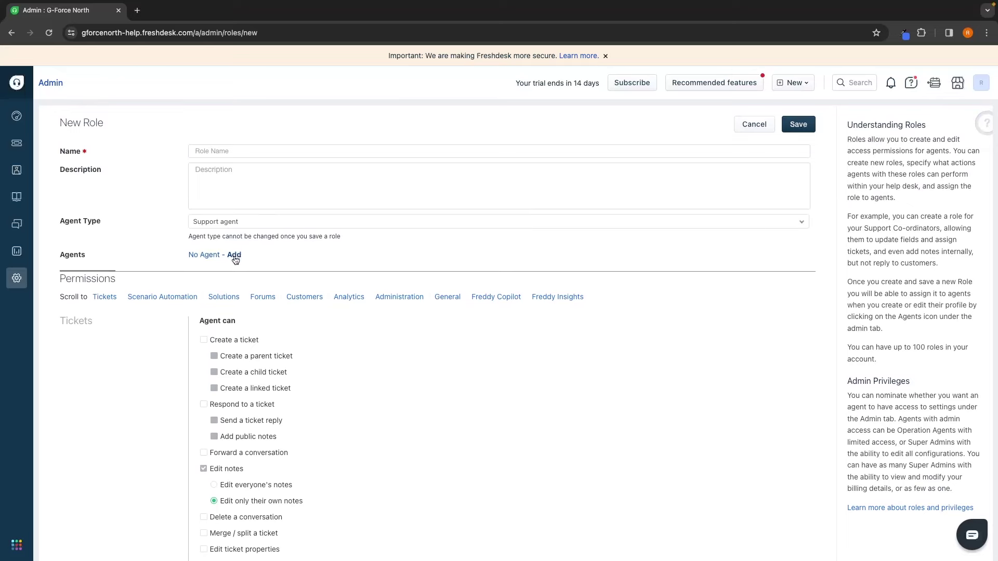
{"action": "scroll", "coordinate": [567, 307], "scroll_direction": "left", "scroll_amount": 5}
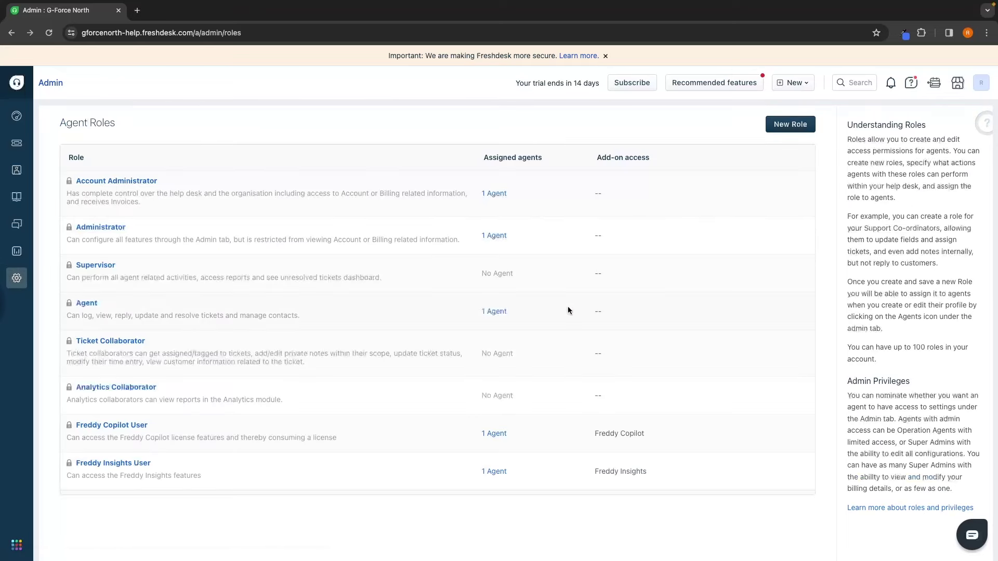
{"action": "left_click_drag", "start_coordinate": [67, 124], "coordinate": [142, 125]}
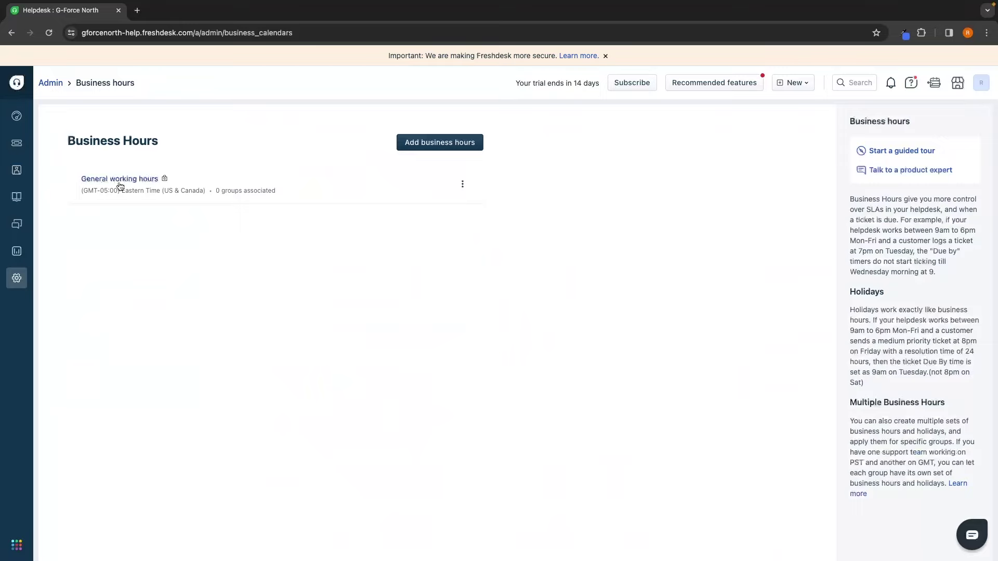
Step: Open the General working hours calendar for editing and review its Eastern Time zone
{"action": "left_click", "coordinate": [464, 186]}
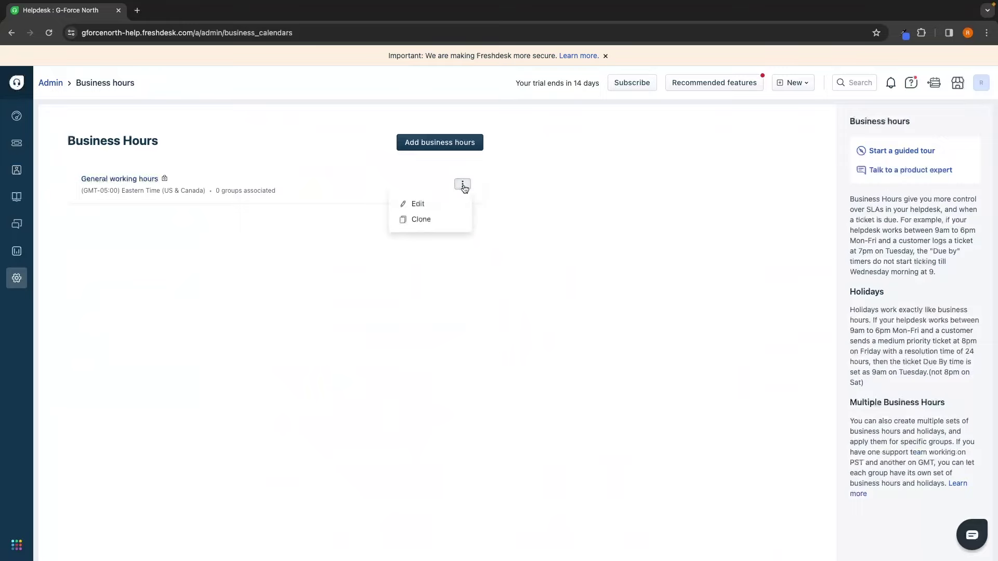
{"action": "left_click", "coordinate": [413, 204]}
{"action": "scroll", "coordinate": [442, 223], "scroll_direction": "down", "scroll_amount": 2}
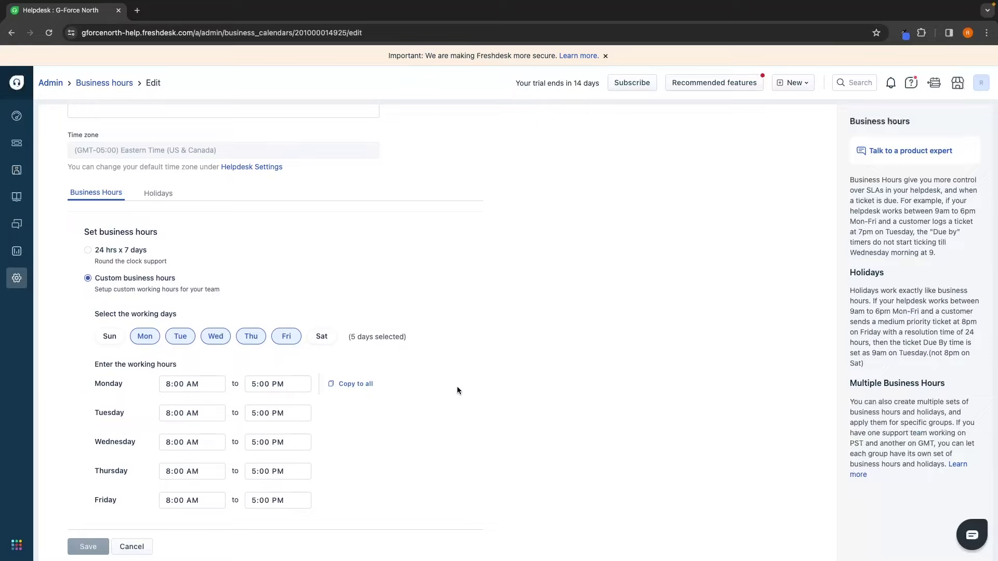
{"action": "scroll", "coordinate": [457, 386], "scroll_direction": "up", "scroll_amount": 1}
{"action": "left_click_drag", "start_coordinate": [74, 225], "coordinate": [256, 223]}
{"action": "left_click", "coordinate": [256, 223]}
{"action": "scroll", "coordinate": [376, 232], "scroll_direction": "up", "scroll_amount": 1}
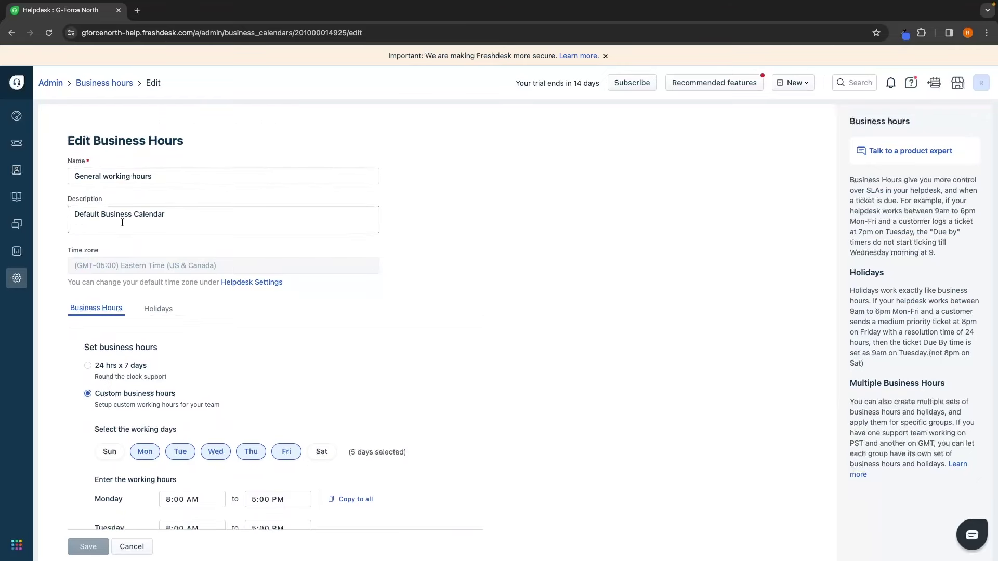
{"action": "scroll", "coordinate": [120, 223], "scroll_direction": "down", "scroll_amount": 2}
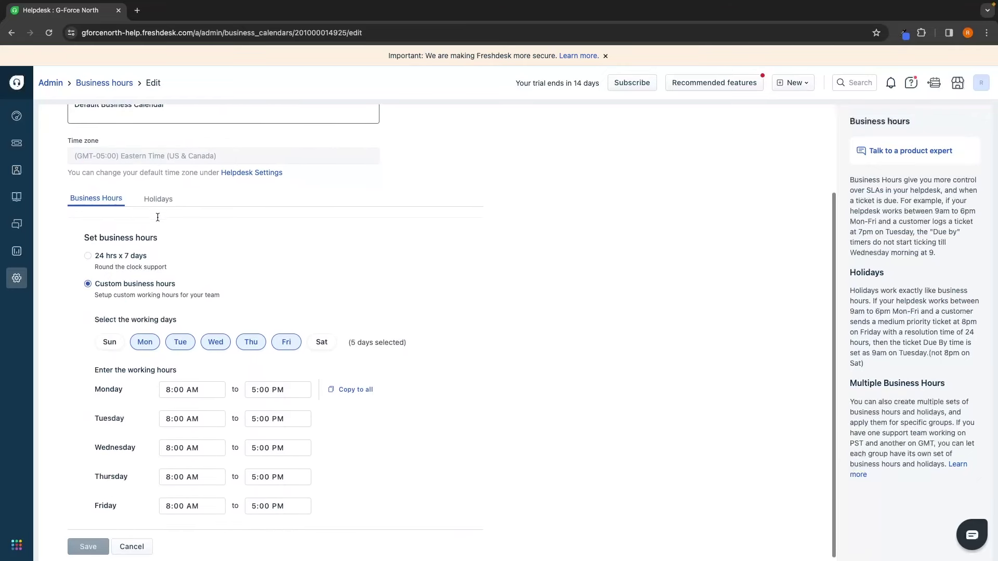
Step: Start Monday at 9:00 AM, copy it to all days, add Saturday and Sunday, then choose 24 hrs x 7 days
{"action": "left_click", "coordinate": [197, 382]}
{"action": "scroll", "coordinate": [205, 439], "scroll_direction": "down", "scroll_amount": 2}
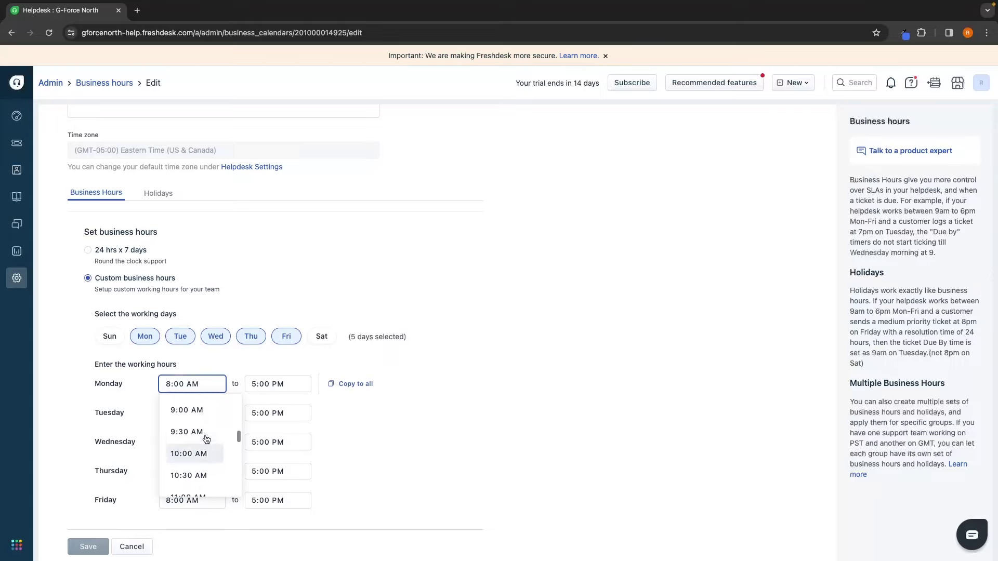
{"action": "left_click", "coordinate": [195, 412]}
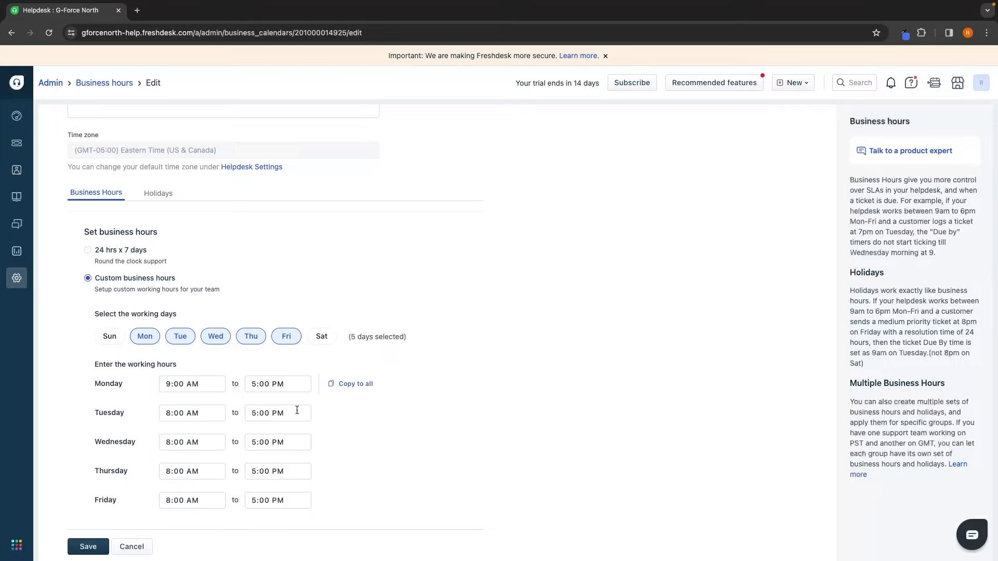
{"action": "left_click", "coordinate": [352, 384]}
{"action": "left_click", "coordinate": [321, 336]}
{"action": "left_click", "coordinate": [109, 337]}
{"action": "scroll", "coordinate": [316, 310], "scroll_direction": "up", "scroll_amount": 1}
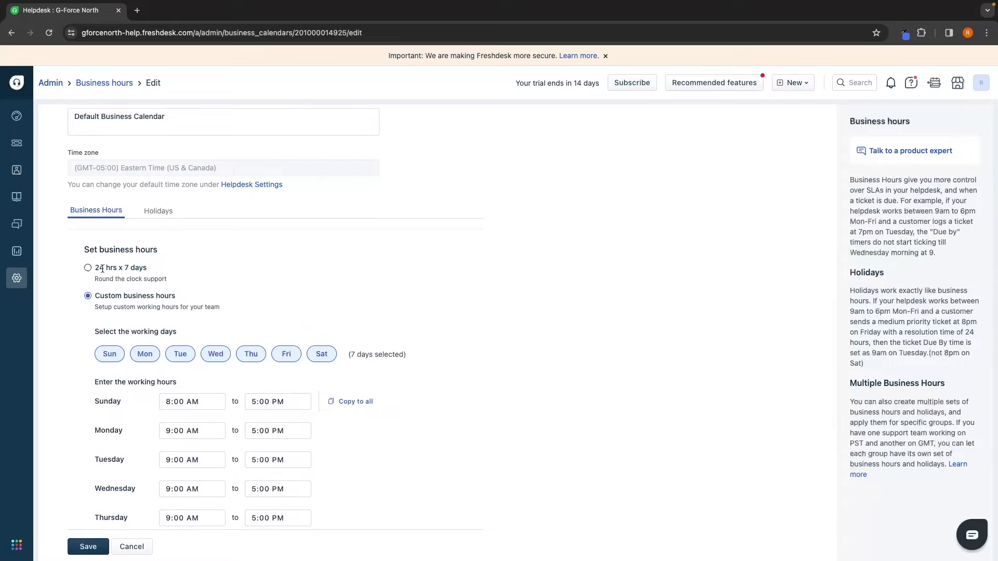
{"action": "left_click_drag", "start_coordinate": [95, 267], "coordinate": [163, 268]}
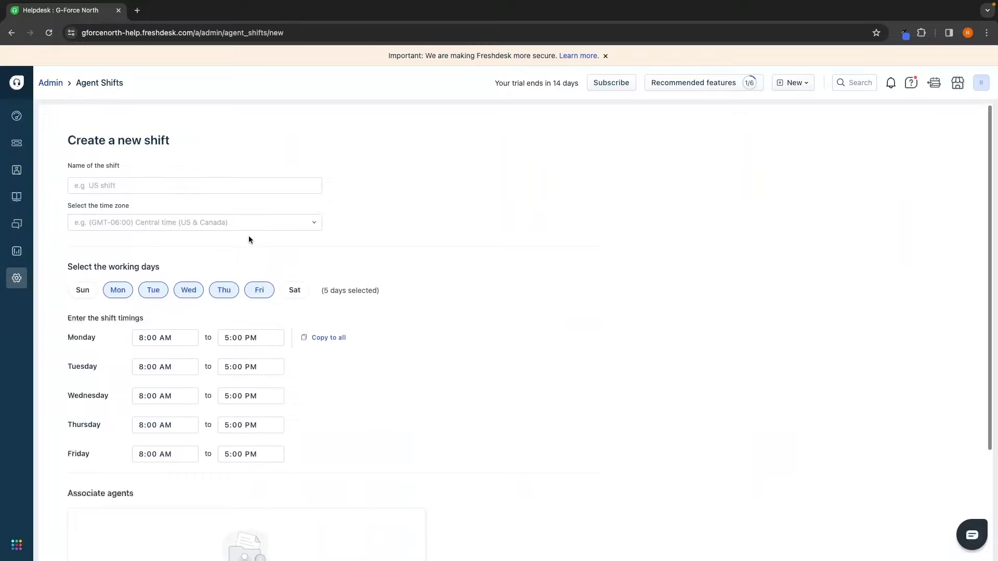
Step: Name the new shift after the agent who will work it
{"action": "left_click", "coordinate": [182, 179]}
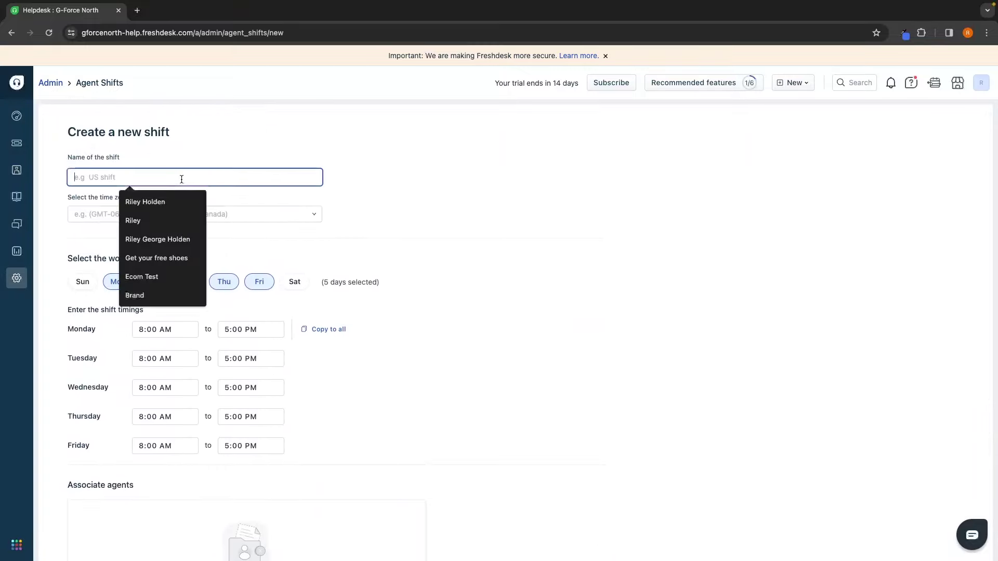
{"action": "type", "text": "kelly's shift"}
{"action": "left_click", "coordinate": [58, 202]}
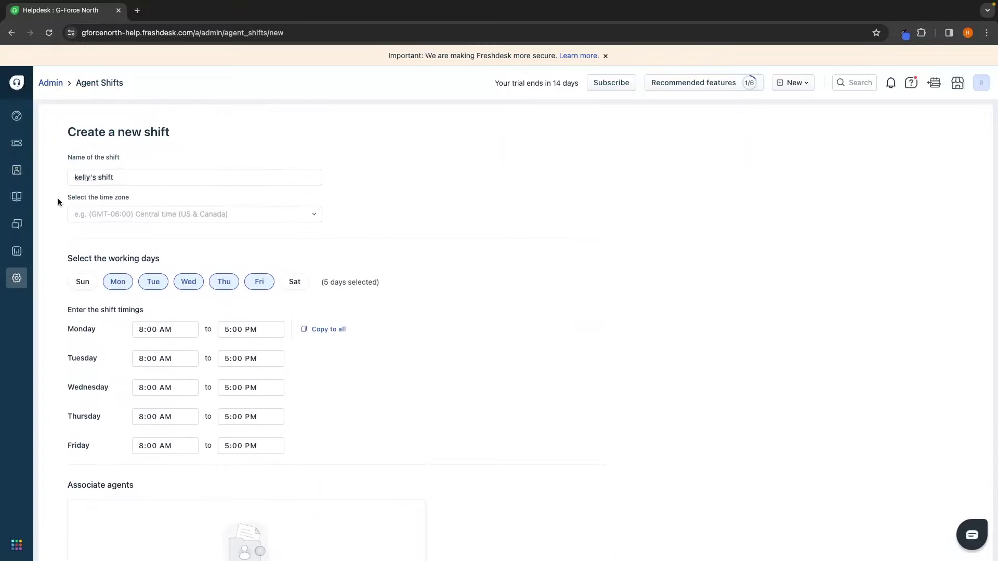
{"action": "scroll", "coordinate": [138, 197], "scroll_direction": "down", "scroll_amount": 1}
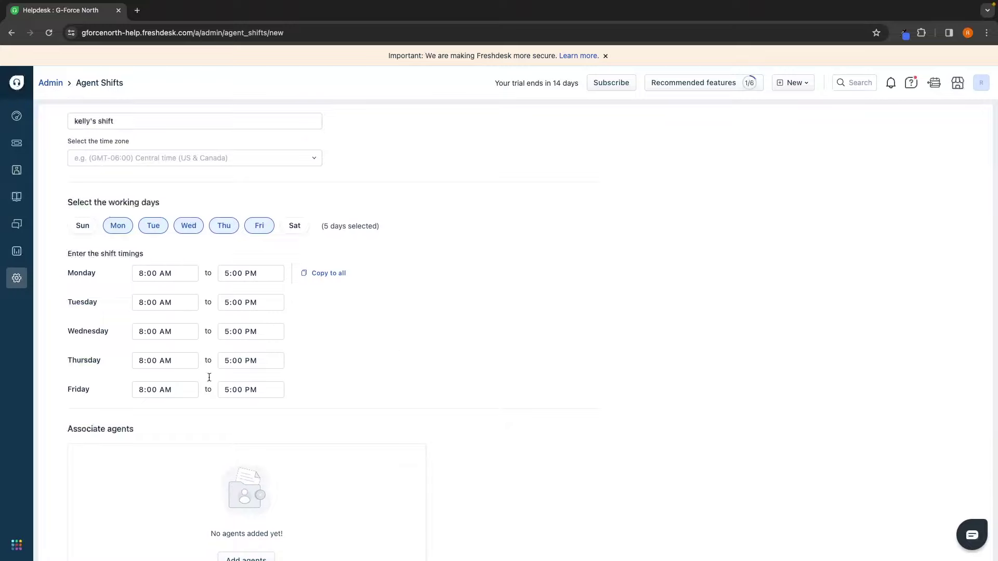
{"action": "scroll", "coordinate": [353, 391], "scroll_direction": "down", "scroll_amount": 2}
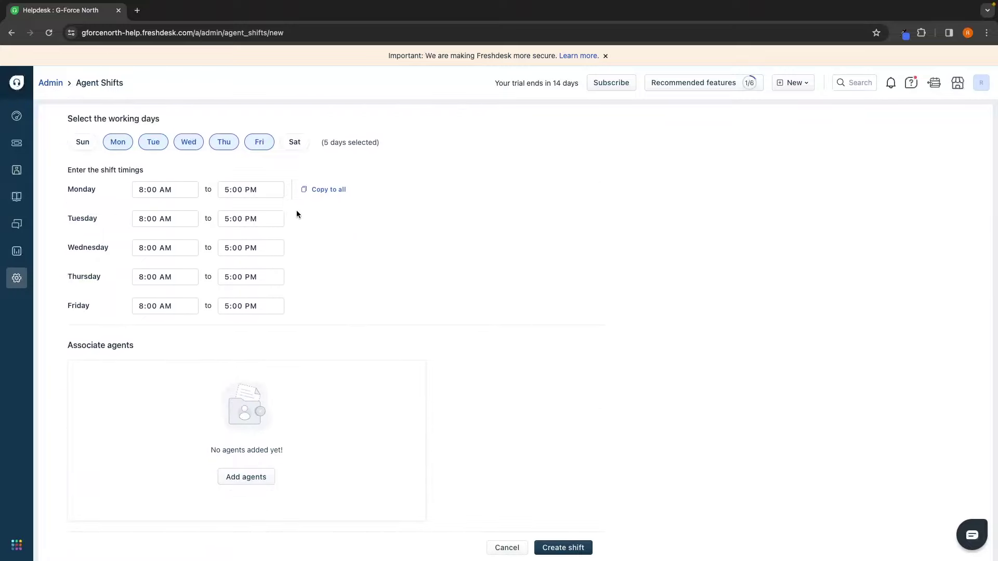
Step: Add the first listed agent to the shift under Associate agents
{"action": "left_click_drag", "start_coordinate": [68, 345], "coordinate": [149, 343]}
{"action": "left_click", "coordinate": [203, 494]}
{"action": "left_click", "coordinate": [251, 479]}
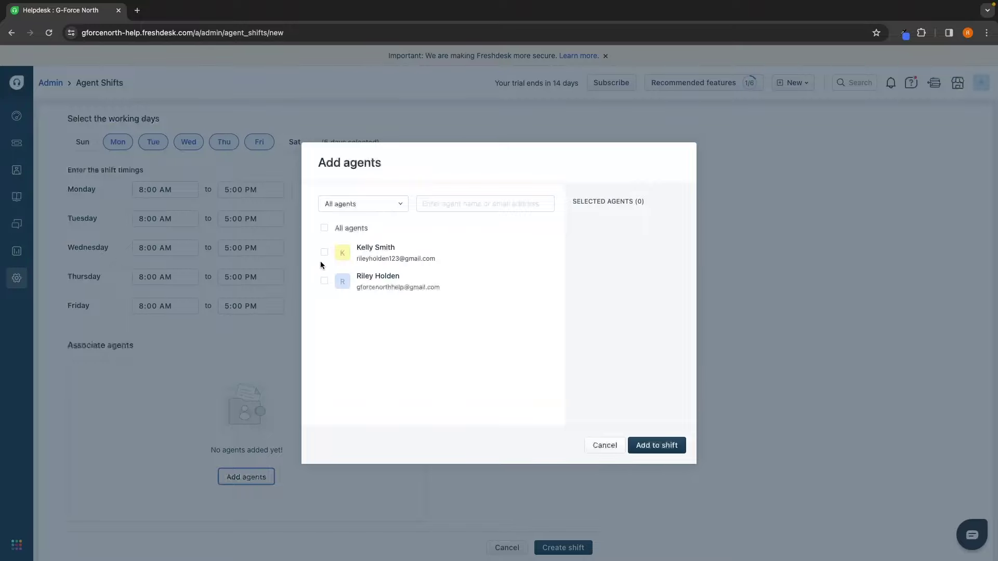
{"action": "left_click", "coordinate": [324, 253]}
{"action": "left_click", "coordinate": [673, 446]}
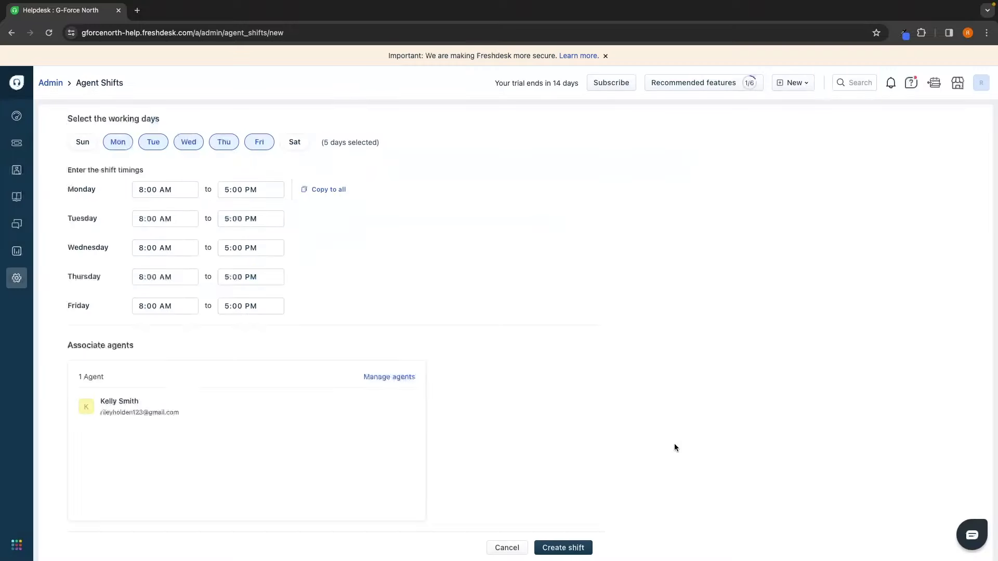
Step: Set the shift time zone to Midway Island, create the shift, and go back to Admin
{"action": "left_click", "coordinate": [543, 550]}
{"action": "left_click", "coordinate": [177, 225]}
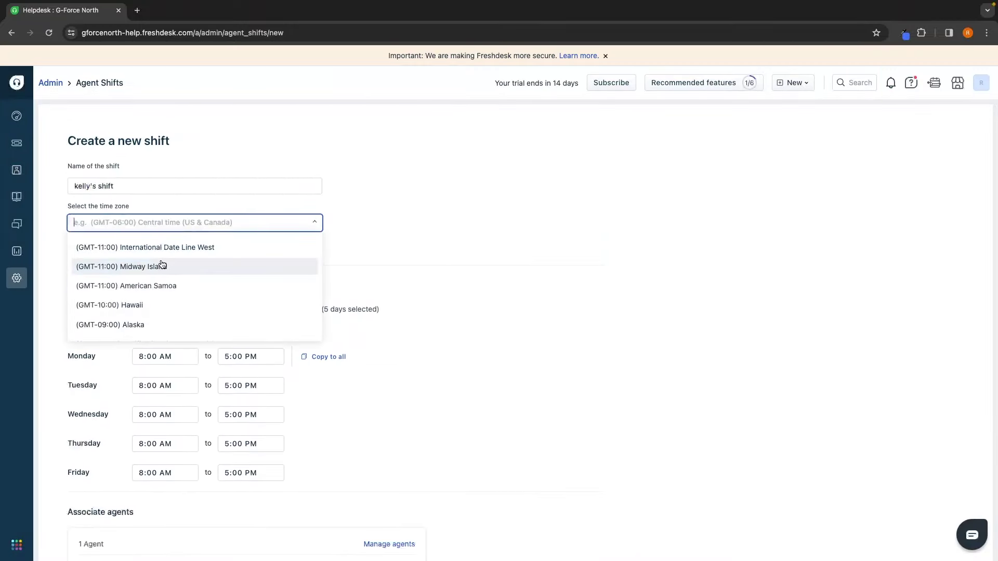
{"action": "left_click", "coordinate": [162, 265]}
{"action": "scroll", "coordinate": [649, 419], "scroll_direction": "down", "scroll_amount": 5}
{"action": "left_click", "coordinate": [571, 545]}
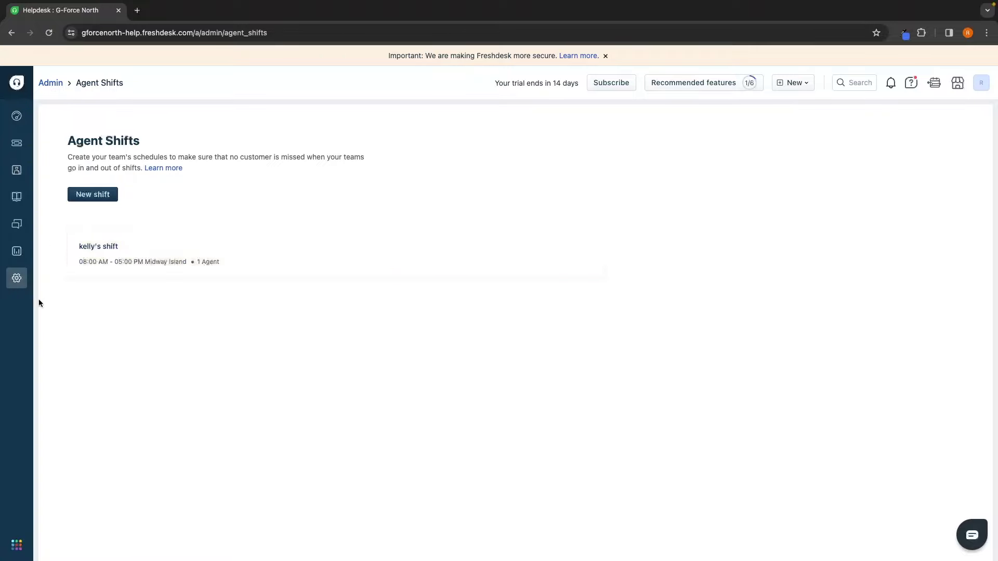
{"action": "left_click", "coordinate": [17, 277]}
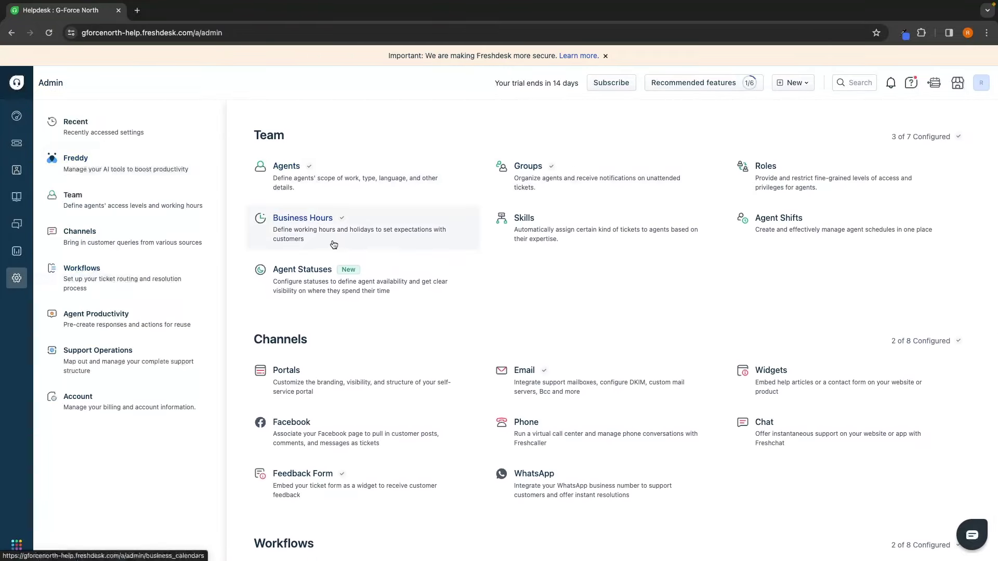
Step: Delete the Meeting agent status, then switch Training off and back on
{"action": "left_click", "coordinate": [307, 274]}
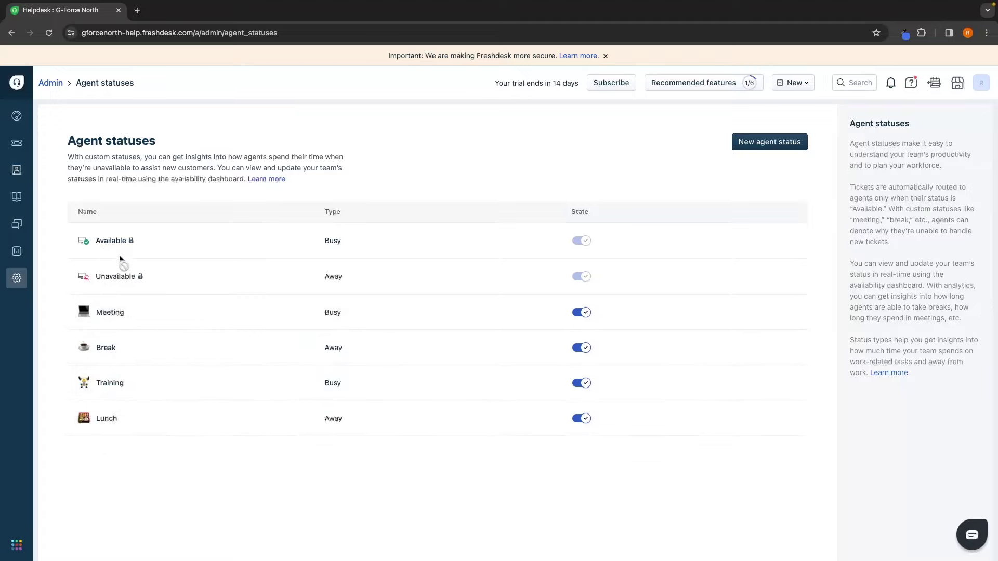
{"action": "left_click", "coordinate": [796, 313]}
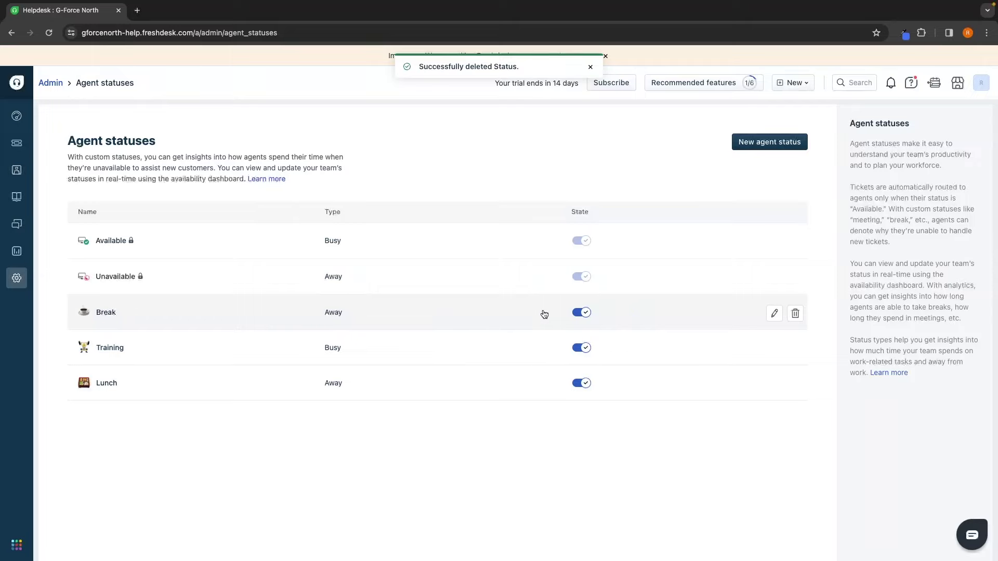
{"action": "left_click", "coordinate": [586, 352]}
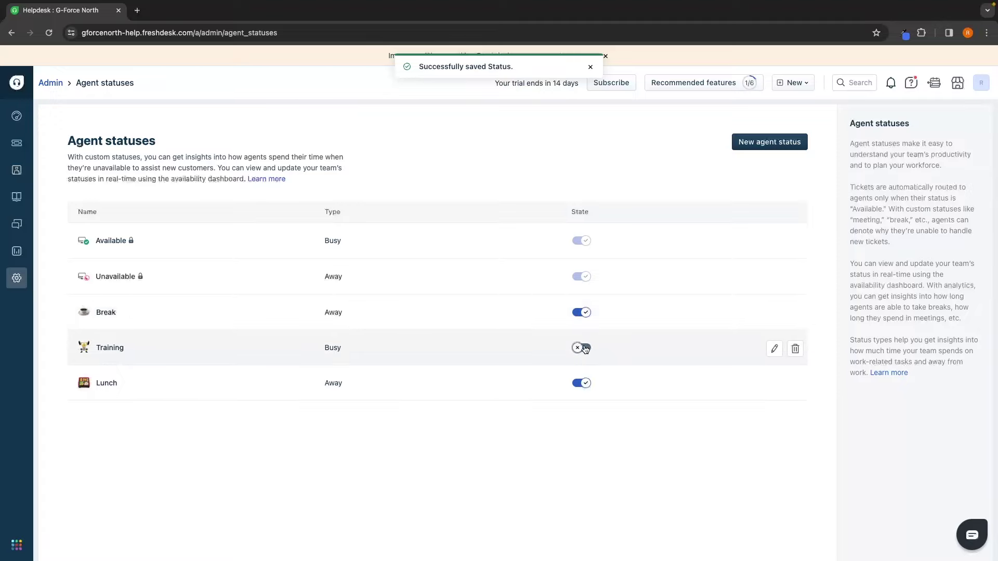
{"action": "left_click", "coordinate": [585, 348]}
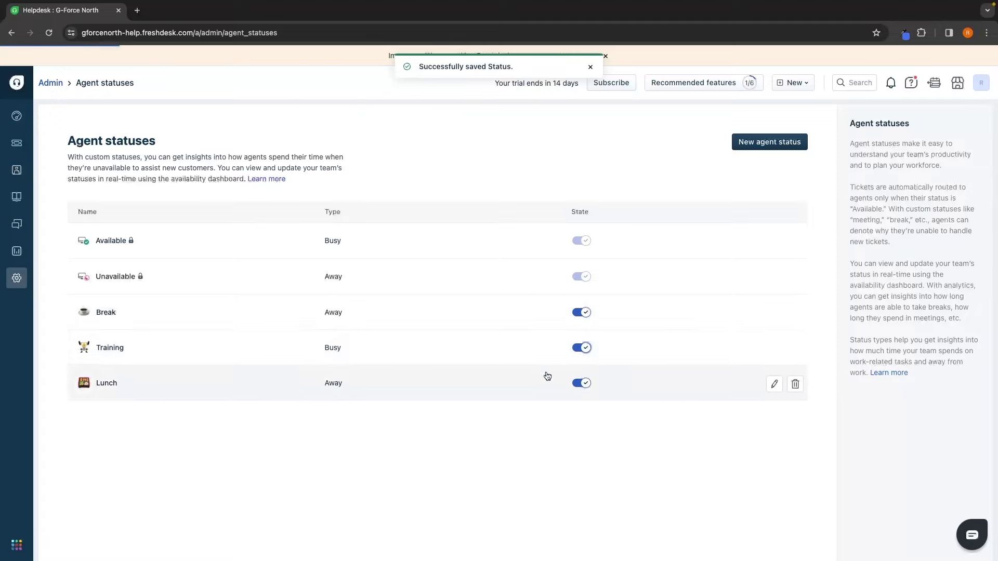
Step: Start a new agent status named 'Tea break' with the coffee cup emoji
{"action": "left_click", "coordinate": [763, 145]}
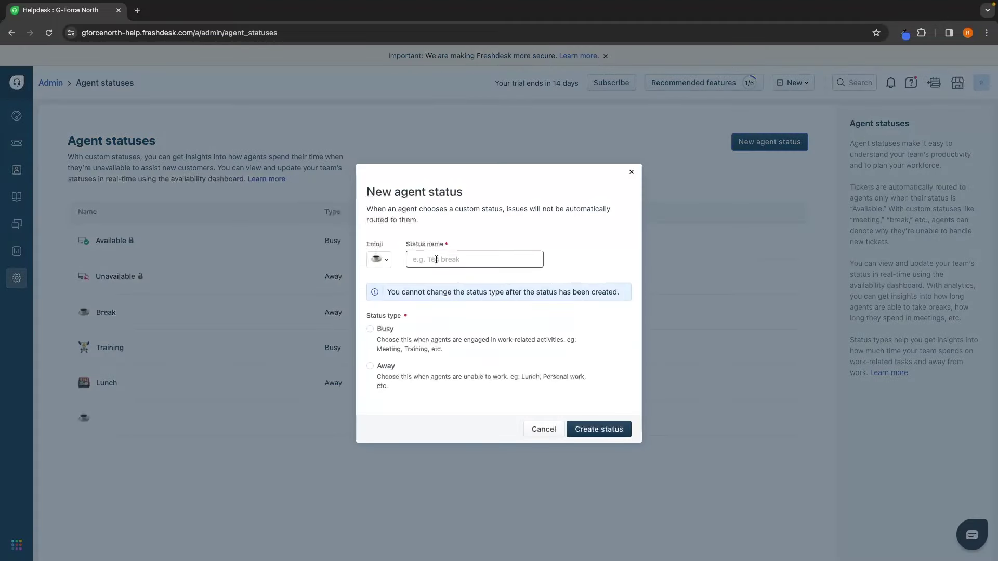
{"action": "left_click", "coordinate": [434, 259]}
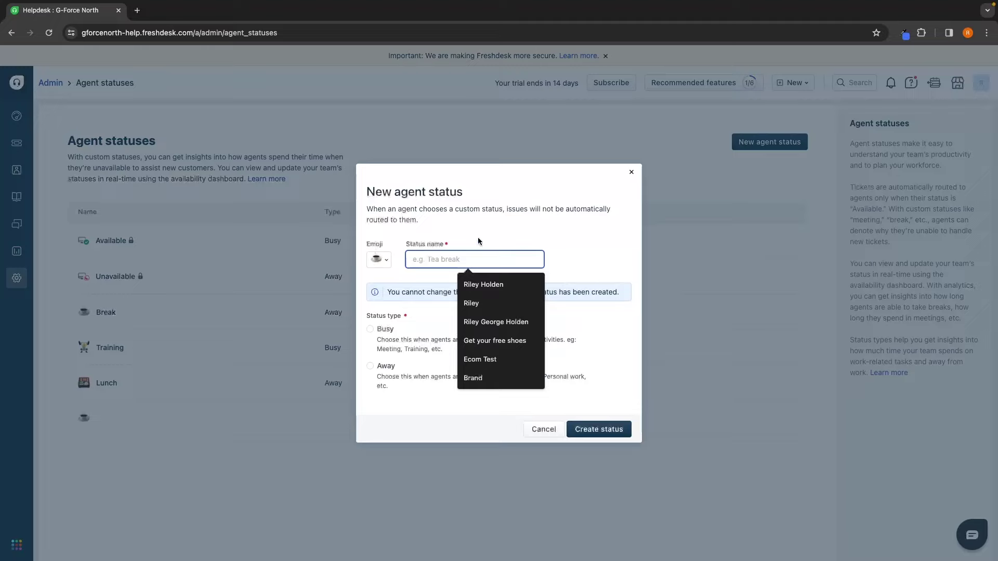
{"action": "type", "text": "Tea break"}
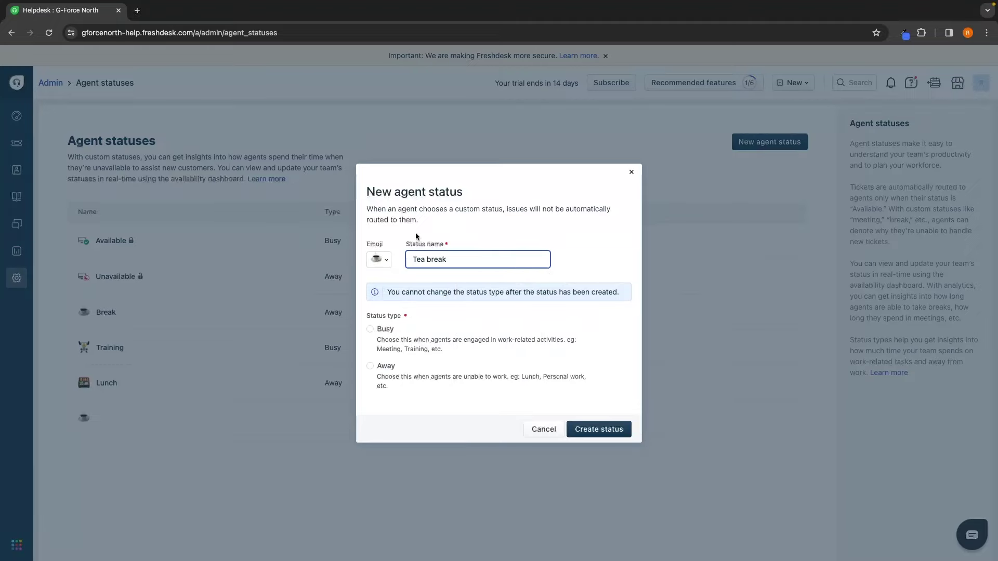
{"action": "left_click", "coordinate": [378, 260]}
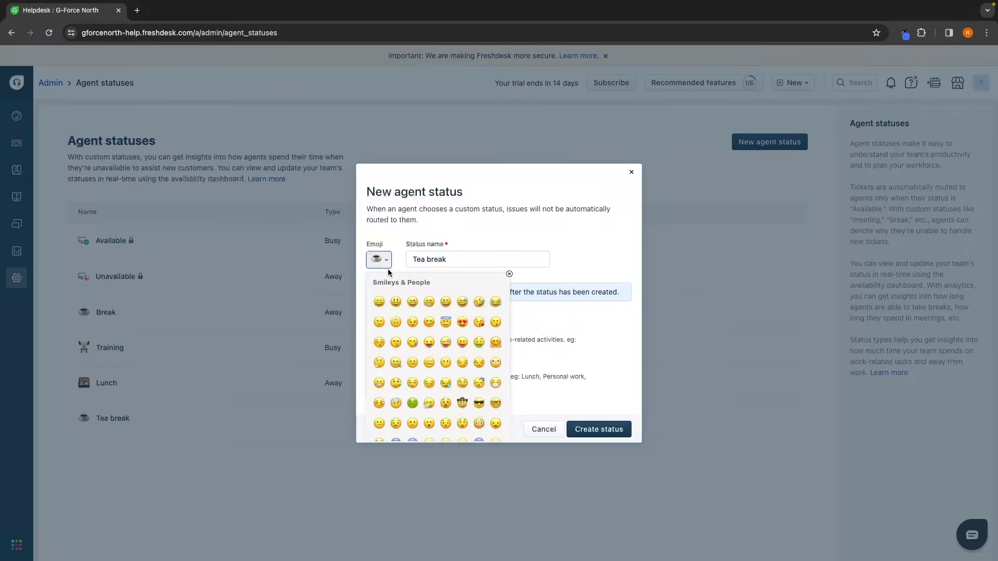
{"action": "scroll", "coordinate": [423, 341], "scroll_direction": "down", "scroll_amount": 3}
{"action": "scroll", "coordinate": [423, 342], "scroll_direction": "down", "scroll_amount": 5}
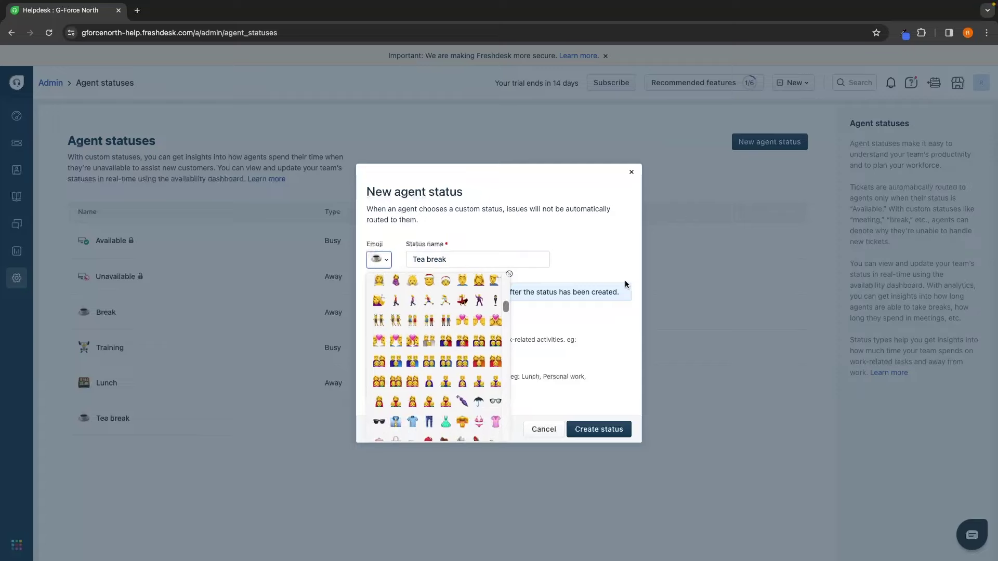
{"action": "left_click", "coordinate": [386, 255]}
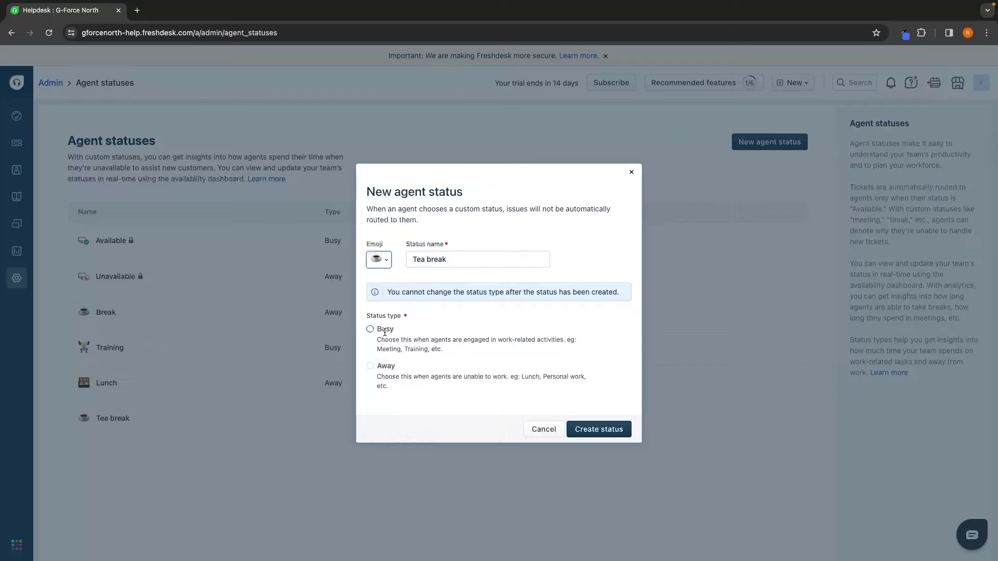
Step: Make Tea break an Away-type status and create it
{"action": "left_click_drag", "start_coordinate": [377, 339], "coordinate": [563, 343]}
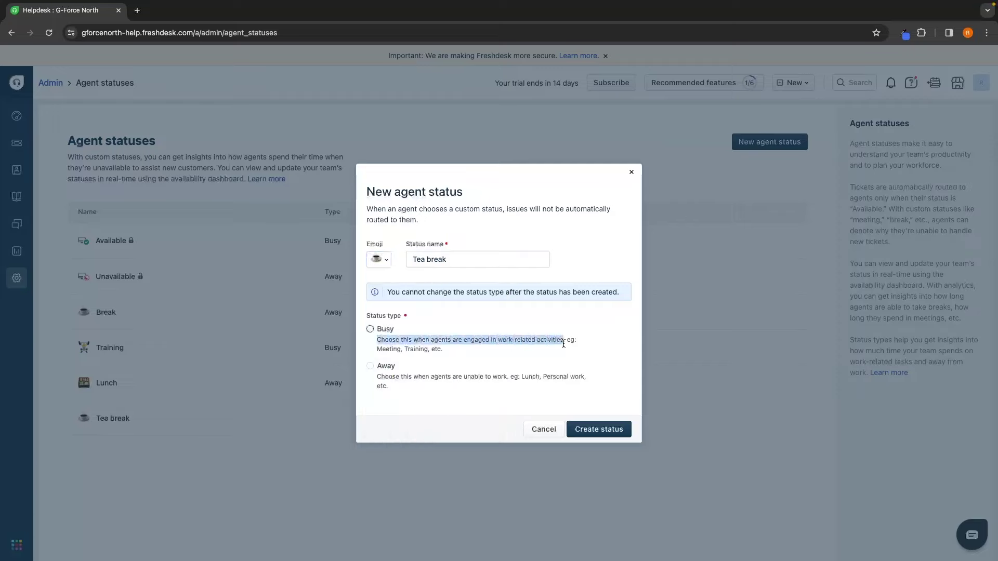
{"action": "left_click_drag", "start_coordinate": [377, 377], "coordinate": [510, 388]}
{"action": "left_click", "coordinate": [370, 366]}
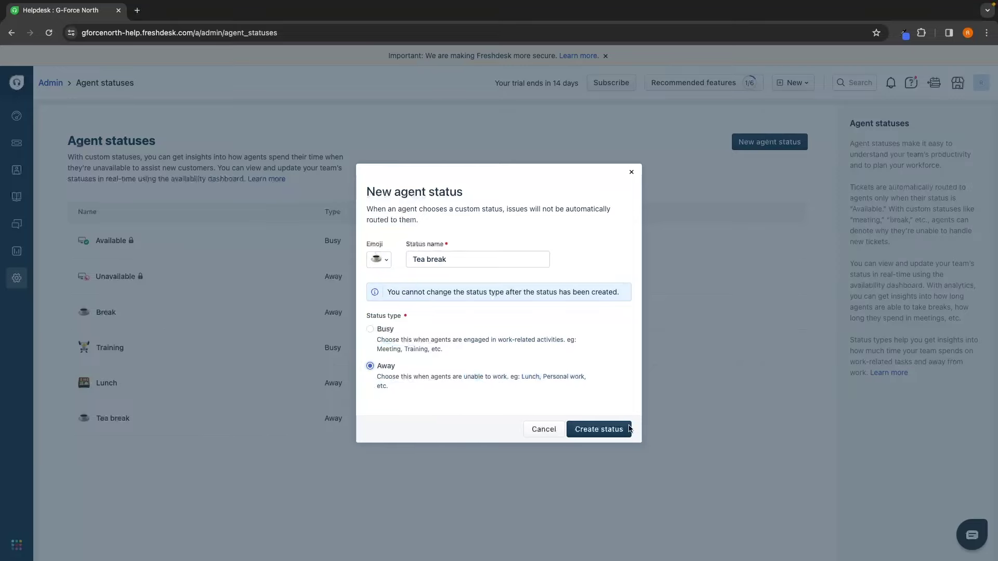
{"action": "left_click", "coordinate": [606, 429]}
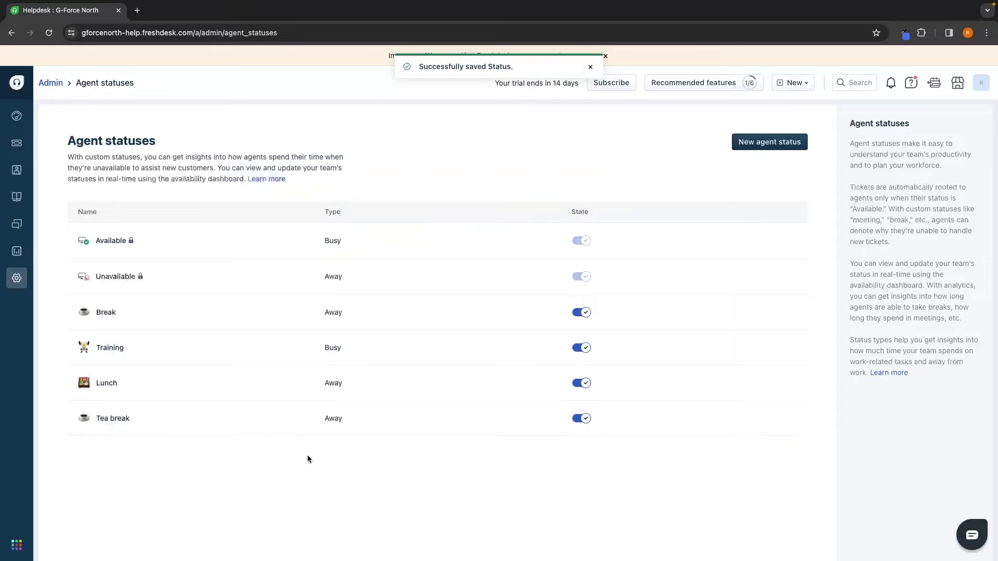
{"action": "scroll", "coordinate": [618, 335], "scroll_direction": "down", "scroll_amount": 4}
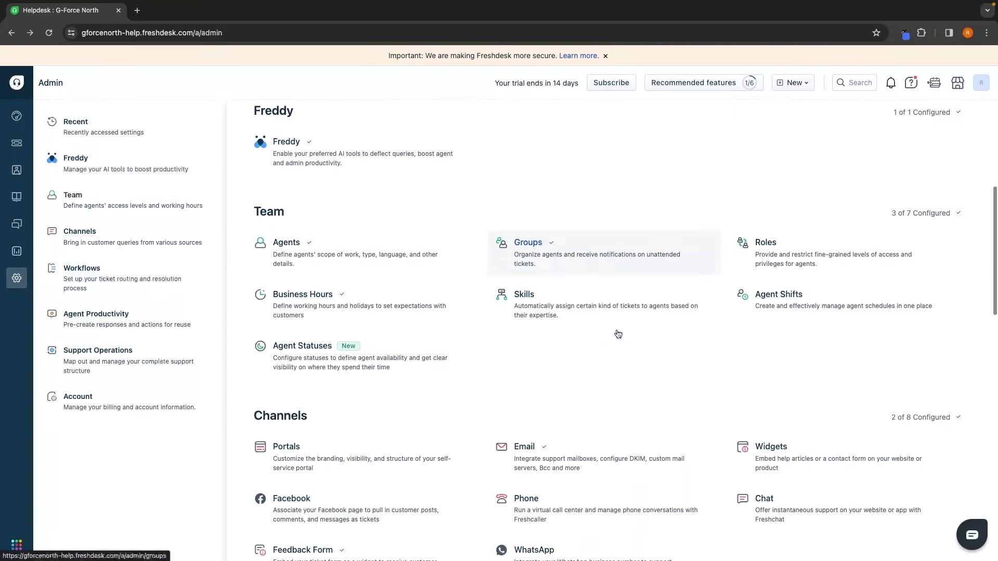
{"action": "scroll", "coordinate": [618, 335], "scroll_direction": "down", "scroll_amount": 2}
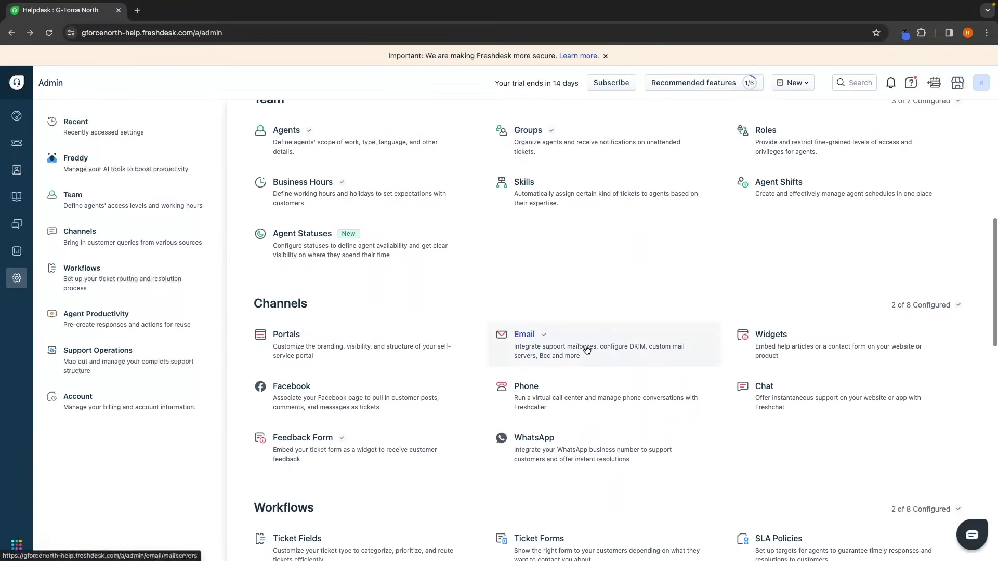
Step: Start a new support email in the Email settings named 'Billing Email'
{"action": "left_click", "coordinate": [582, 286]}
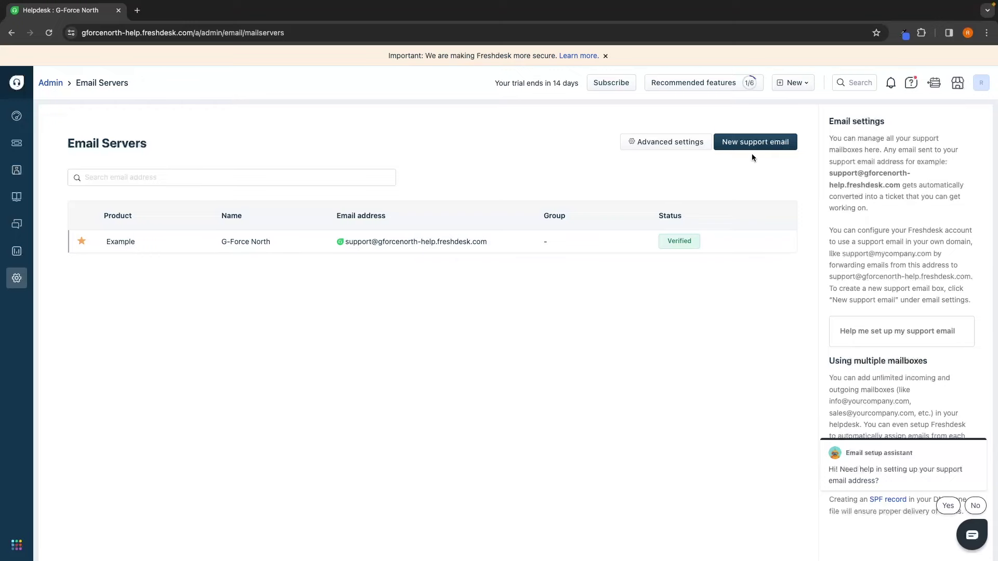
{"action": "left_click", "coordinate": [762, 144]}
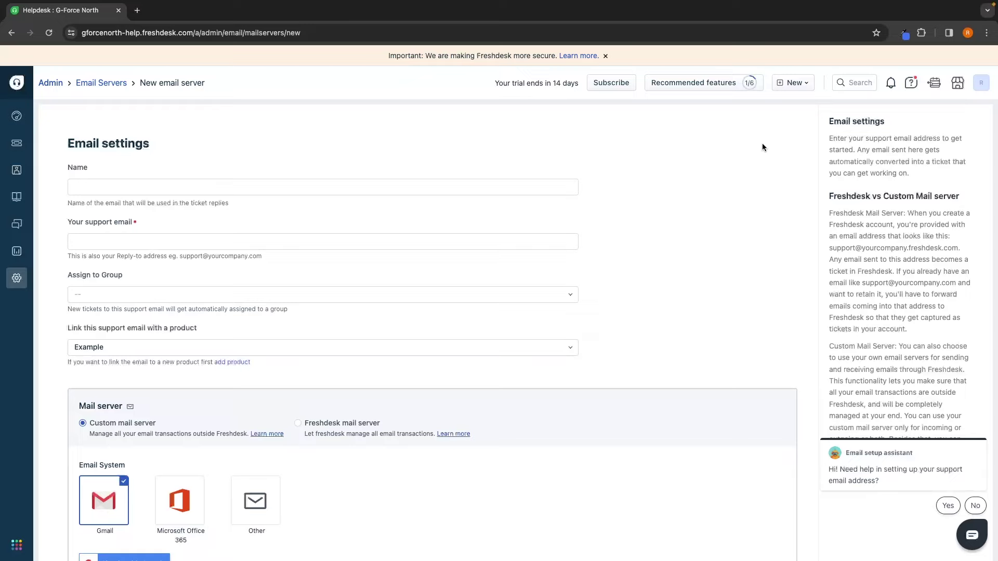
{"action": "type", "text": "Billing Email"}
{"action": "left_click", "coordinate": [109, 244]}
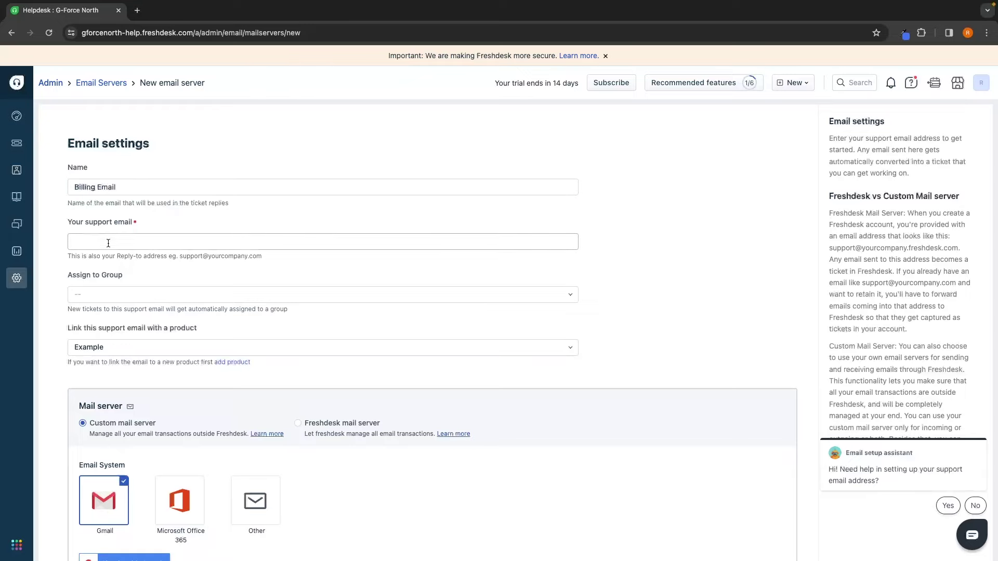
Step: Paste the company's billing support address into the support email field
{"action": "left_click_drag", "start_coordinate": [61, 220], "coordinate": [128, 222]}
{"action": "left_click", "coordinate": [135, 233]}
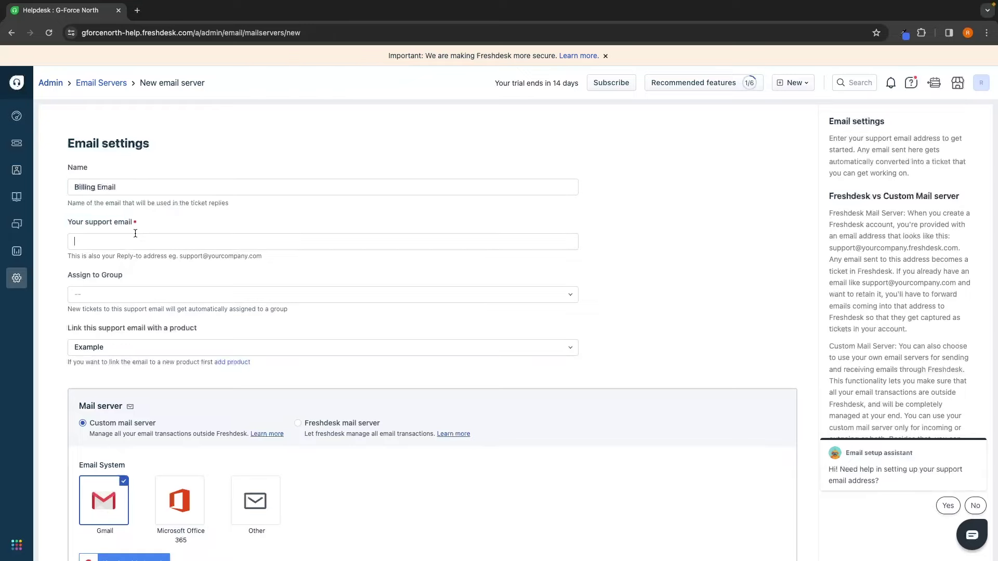
{"action": "left_click", "coordinate": [120, 242]}
{"action": "key", "text": "ctrl+v"}
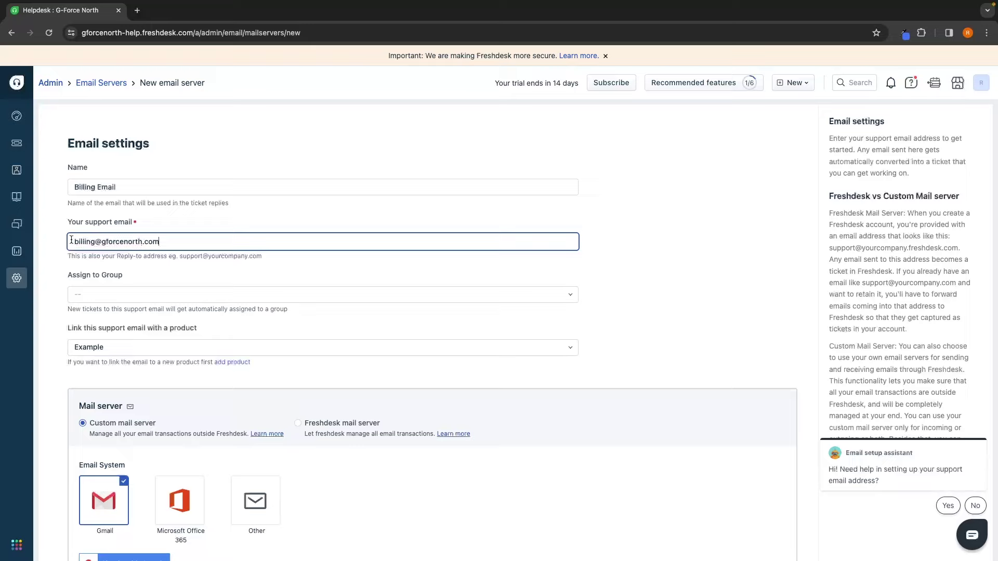
{"action": "left_click_drag", "start_coordinate": [76, 239], "coordinate": [97, 240]}
{"action": "left_click", "coordinate": [104, 240]}
{"action": "left_click", "coordinate": [167, 241]}
{"action": "left_click", "coordinate": [202, 269]}
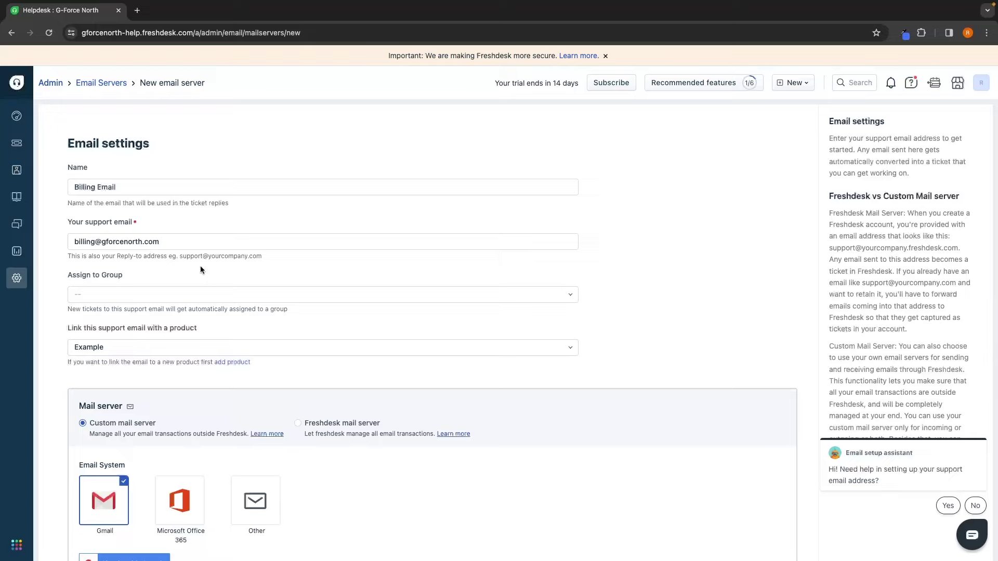
Step: Assign the email to the Billing group and keep Example as the linked product
{"action": "left_click", "coordinate": [107, 291]}
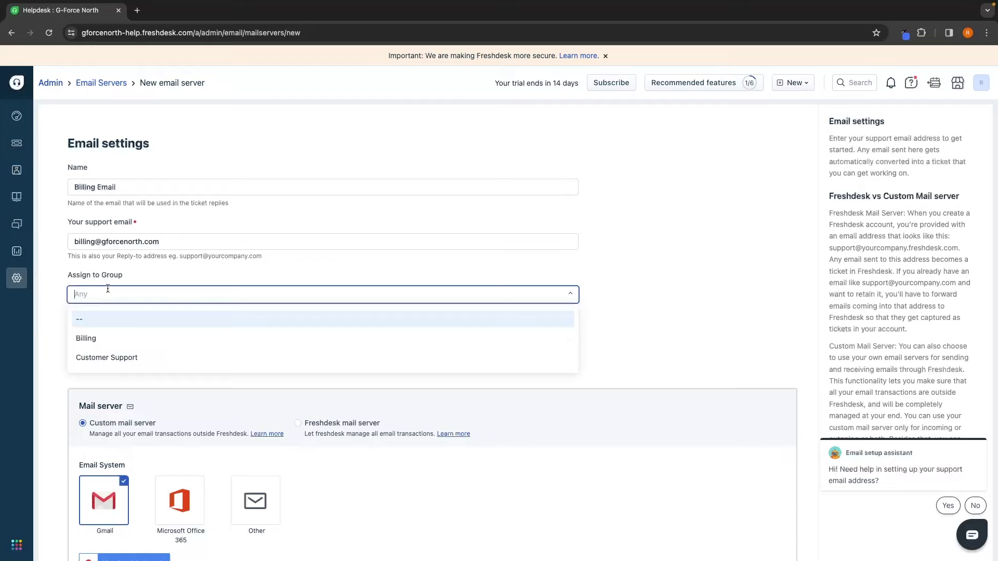
{"action": "left_click", "coordinate": [96, 338]}
{"action": "scroll", "coordinate": [158, 272], "scroll_direction": "down", "scroll_amount": 2}
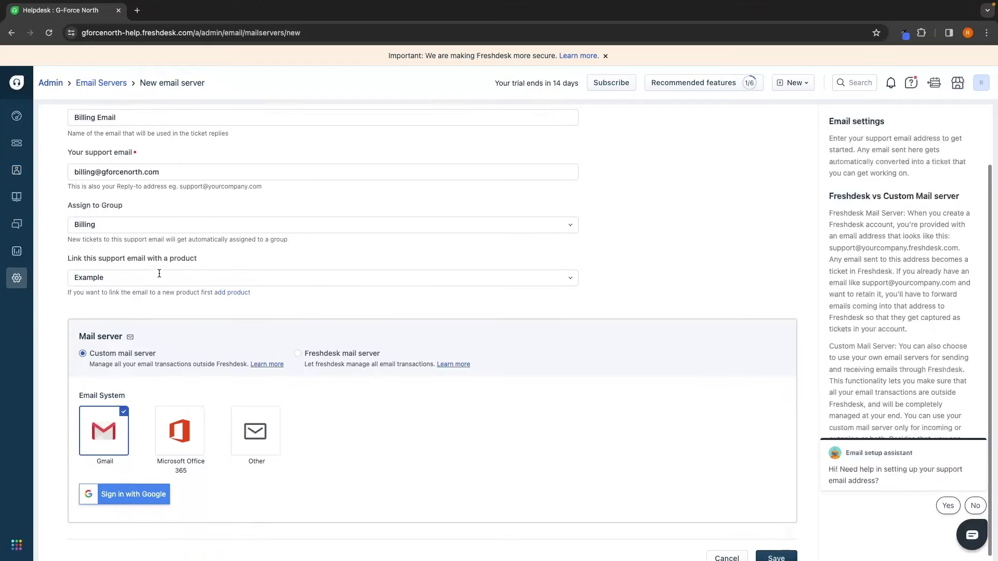
{"action": "left_click_drag", "start_coordinate": [67, 252], "coordinate": [194, 253]}
{"action": "left_click", "coordinate": [190, 269]}
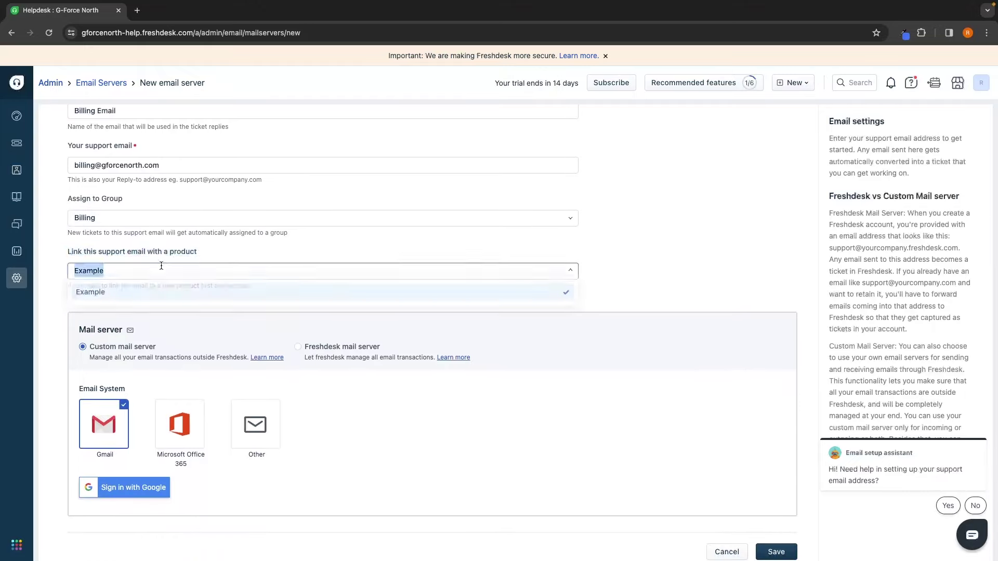
{"action": "left_click", "coordinate": [352, 242]}
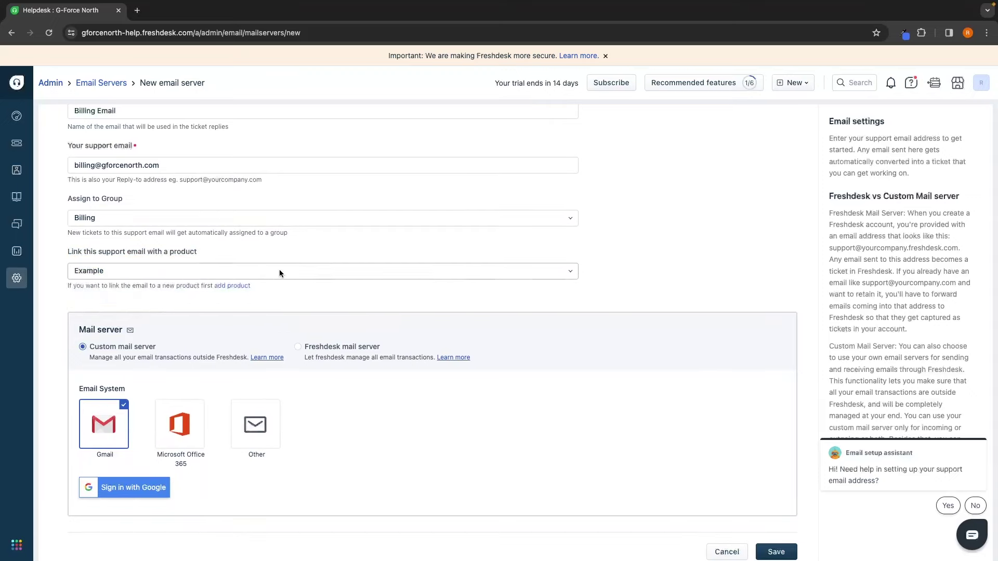
{"action": "left_click", "coordinate": [255, 272]}
{"action": "left_click", "coordinate": [208, 305]}
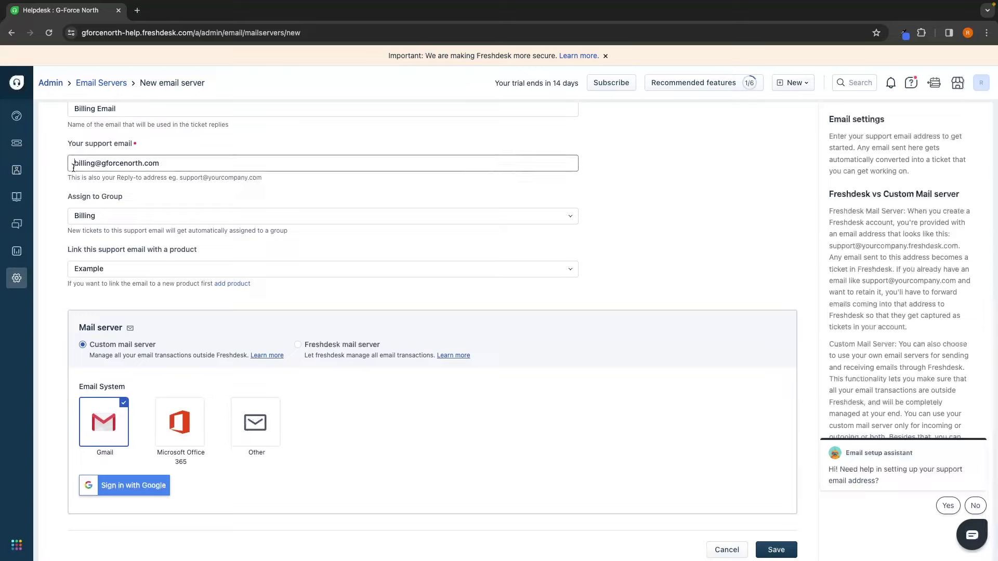
{"action": "left_click_drag", "start_coordinate": [74, 163], "coordinate": [167, 167]}
{"action": "left_click", "coordinate": [193, 162]}
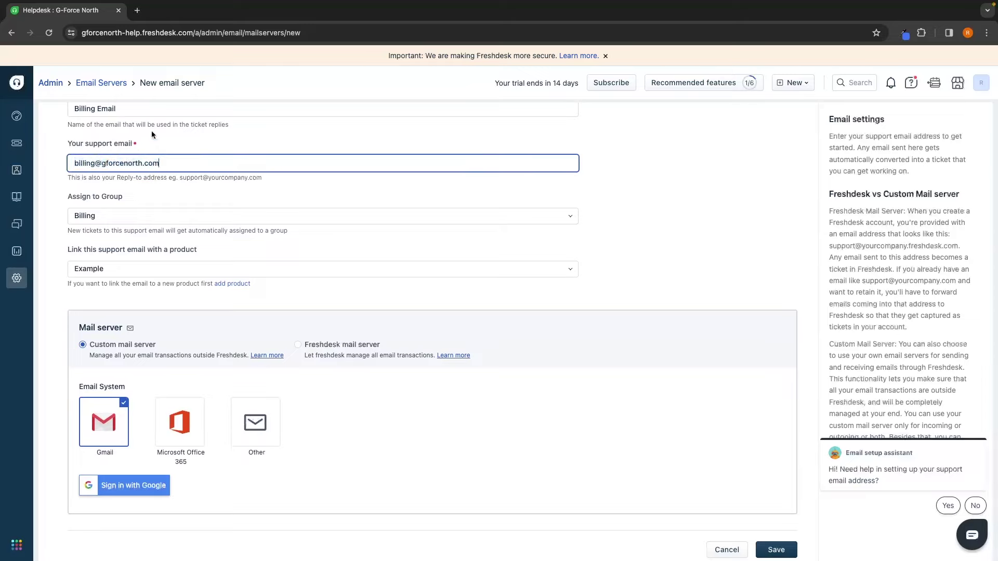
{"action": "left_click", "coordinate": [156, 442]}
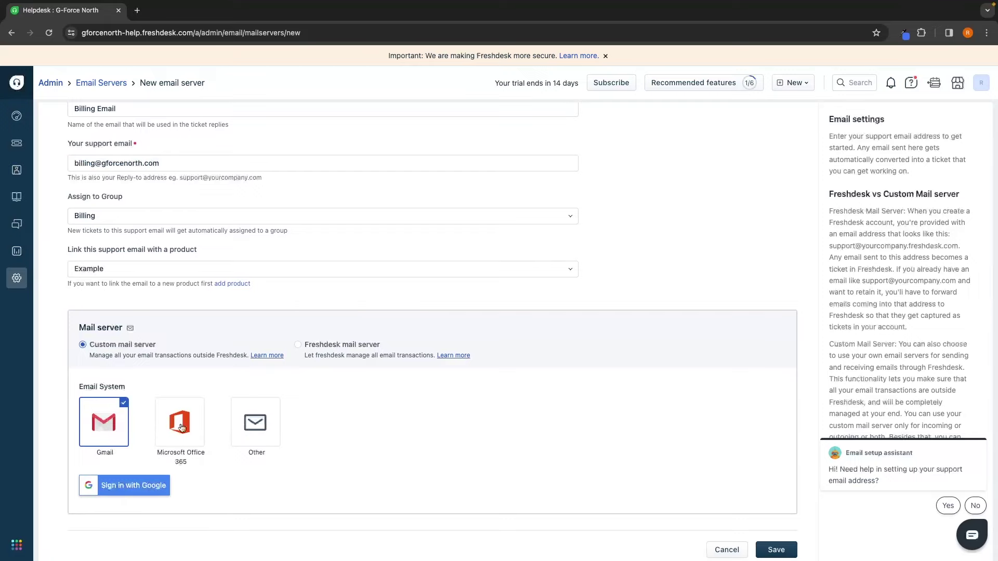
{"action": "left_click", "coordinate": [265, 434]}
{"action": "scroll", "coordinate": [289, 428], "scroll_direction": "down", "scroll_amount": 2}
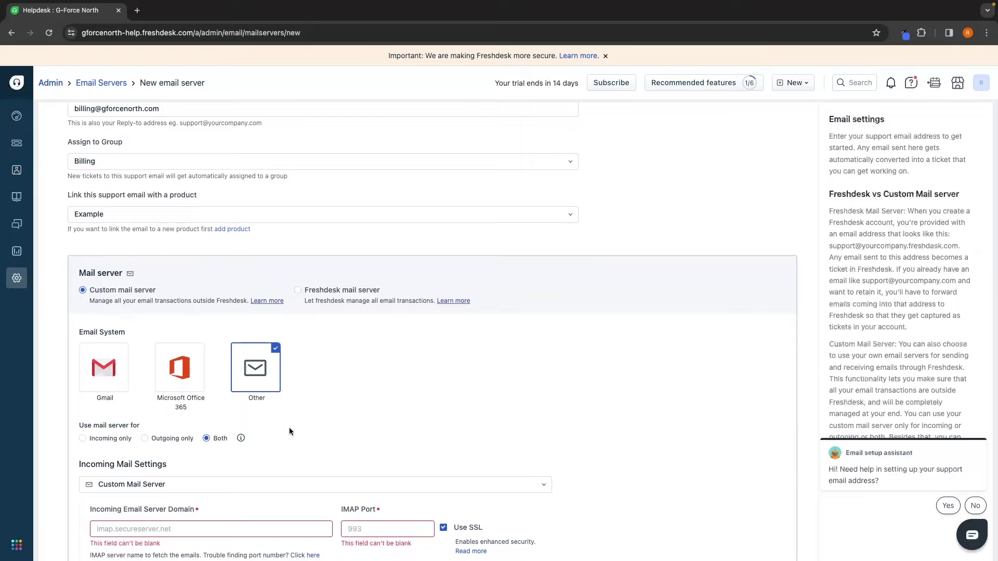
{"action": "left_click", "coordinate": [106, 371]}
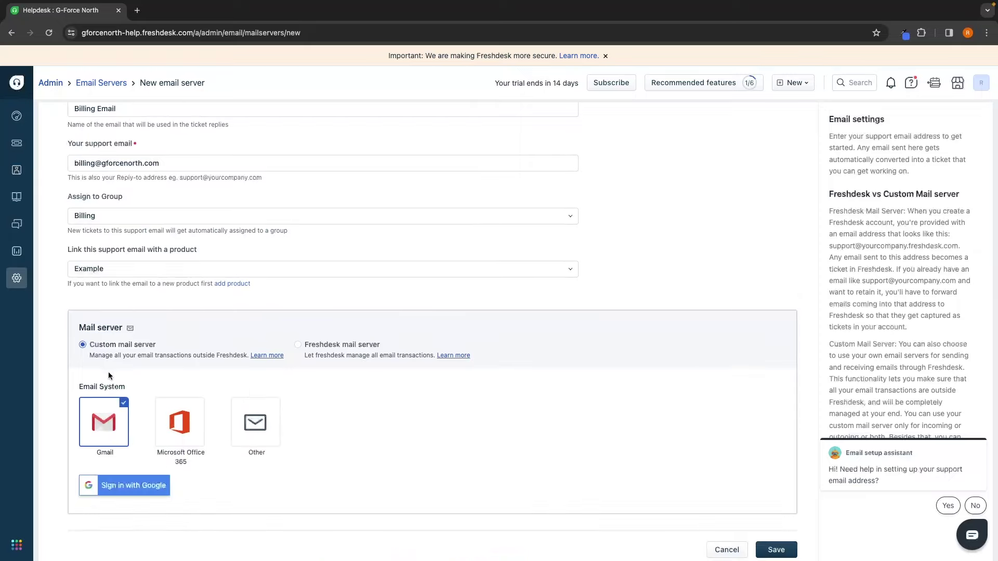
{"action": "left_click", "coordinate": [304, 346]}
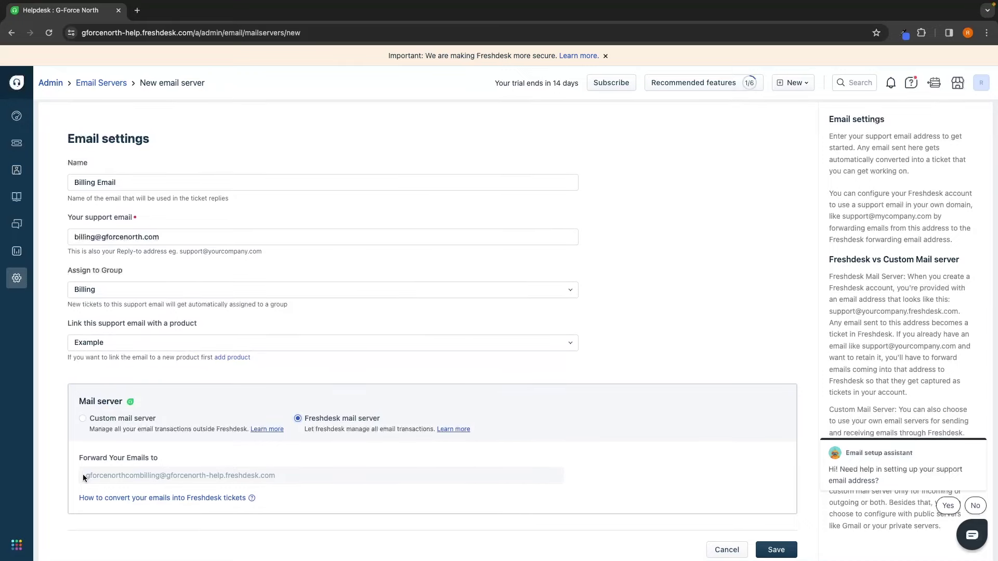
{"action": "left_click_drag", "start_coordinate": [83, 474], "coordinate": [306, 477]}
{"action": "left_click", "coordinate": [209, 476]}
{"action": "left_click_drag", "start_coordinate": [202, 475], "coordinate": [261, 474]}
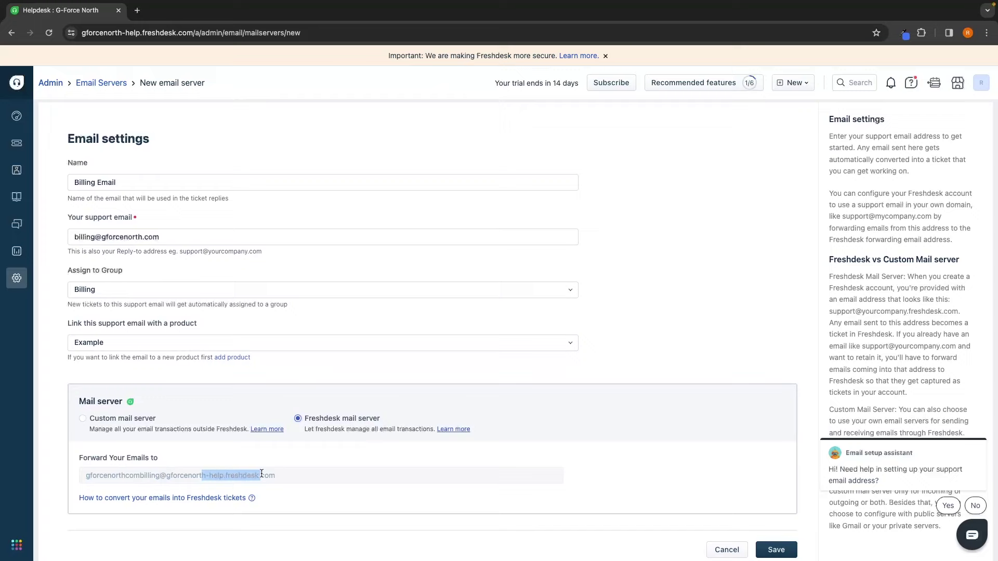
{"action": "left_click", "coordinate": [293, 476]}
{"action": "left_click", "coordinate": [157, 437]}
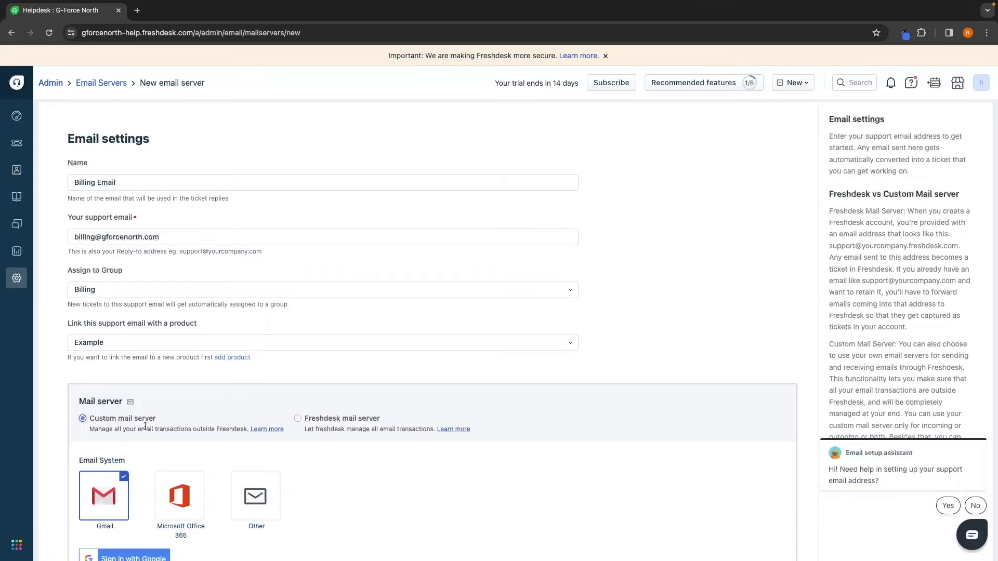
Step: Recheck the billing support address in the email form before heading back to Admin
{"action": "scroll", "coordinate": [144, 425], "scroll_direction": "down", "scroll_amount": 1}
{"action": "left_click_drag", "start_coordinate": [78, 188], "coordinate": [250, 188]}
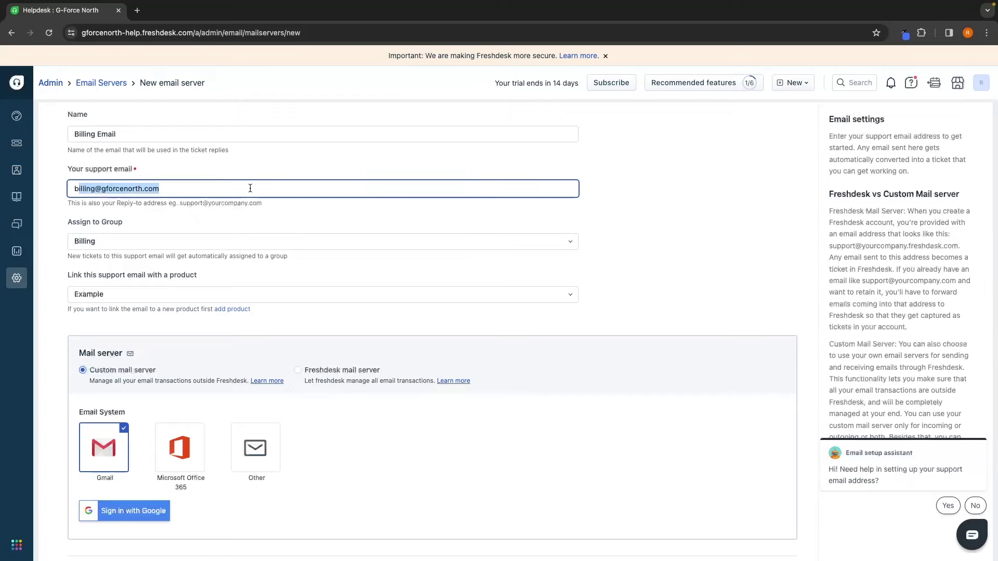
{"action": "left_click", "coordinate": [207, 212]}
{"action": "scroll", "coordinate": [197, 213], "scroll_direction": "up", "scroll_amount": 1}
{"action": "scroll", "coordinate": [156, 224], "scroll_direction": "down", "scroll_amount": 1}
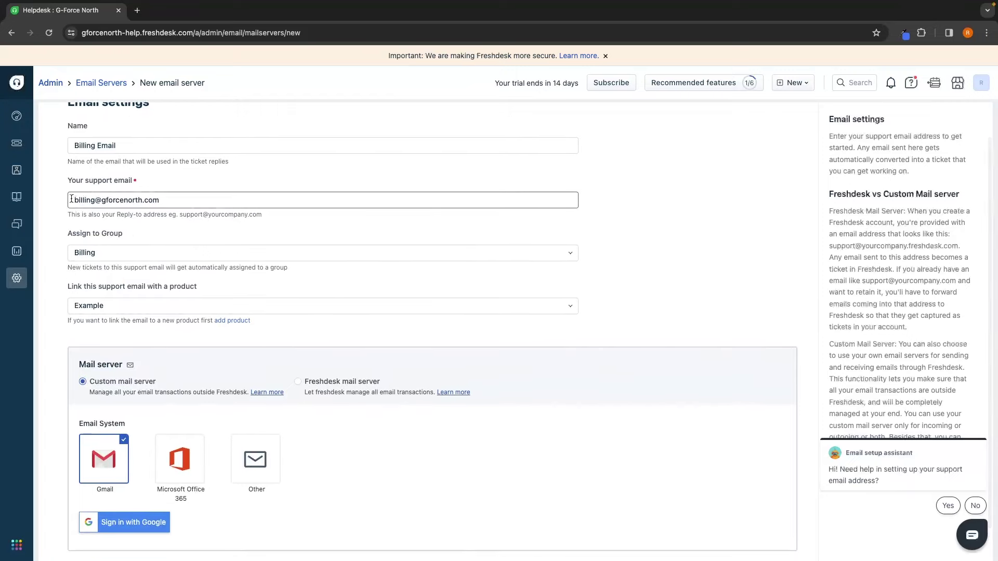
{"action": "left_click_drag", "start_coordinate": [74, 200], "coordinate": [165, 200]}
{"action": "left_click", "coordinate": [180, 198]}
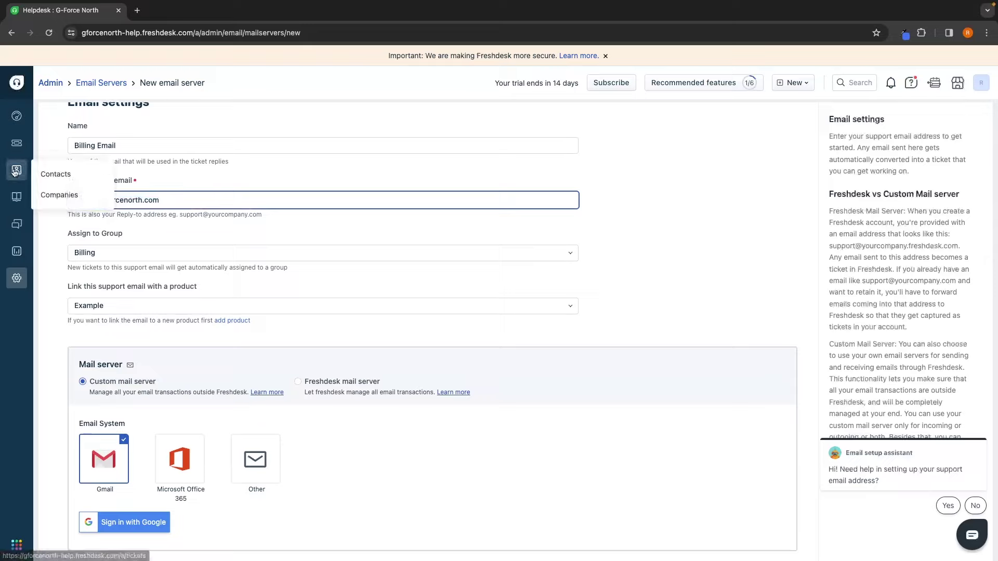
{"action": "left_click", "coordinate": [583, 242]}
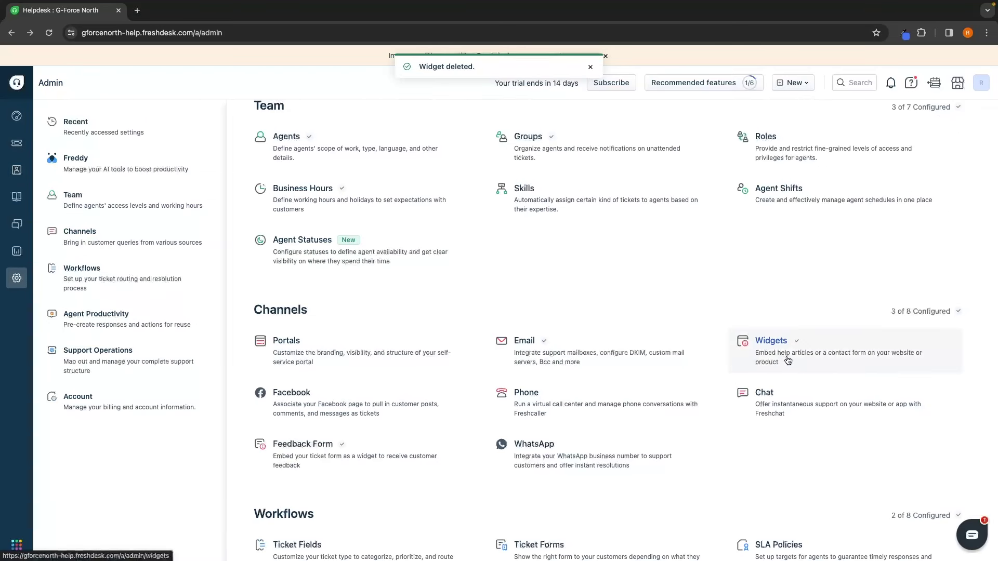
Step: Create a new help widget named 'Contact us' linked to the Example product
{"action": "left_click", "coordinate": [788, 360]}
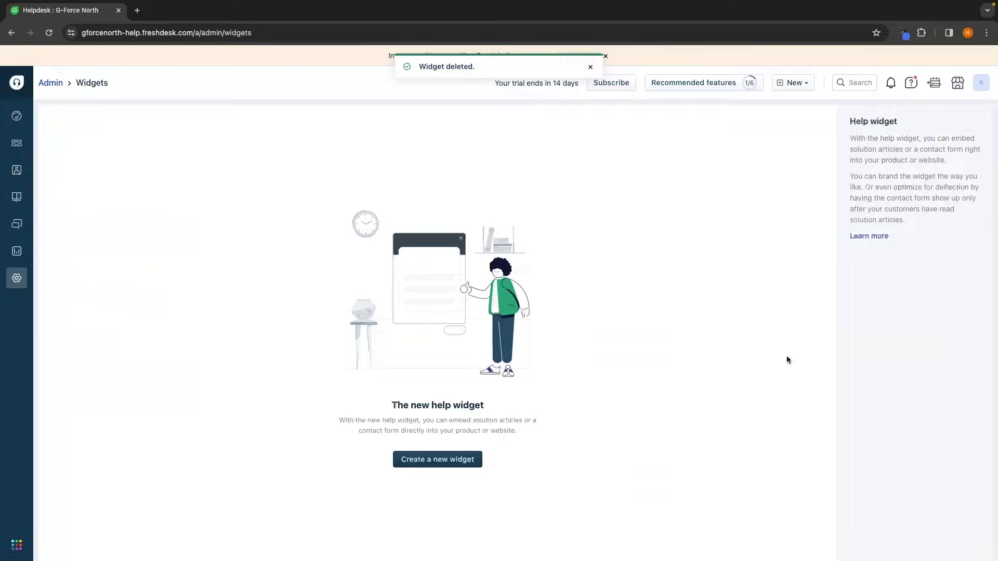
{"action": "left_click", "coordinate": [431, 462]}
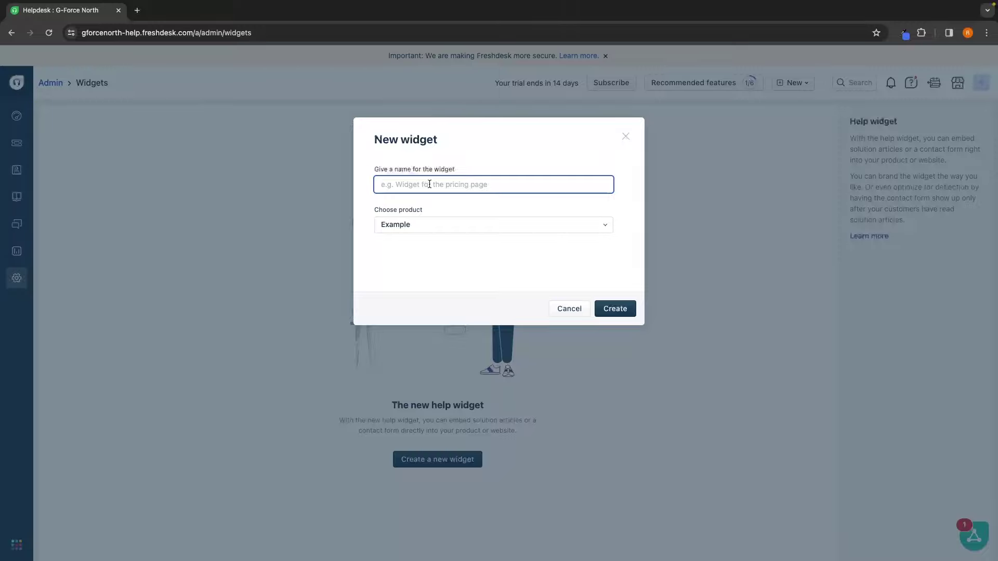
{"action": "type", "text": "Contact us"}
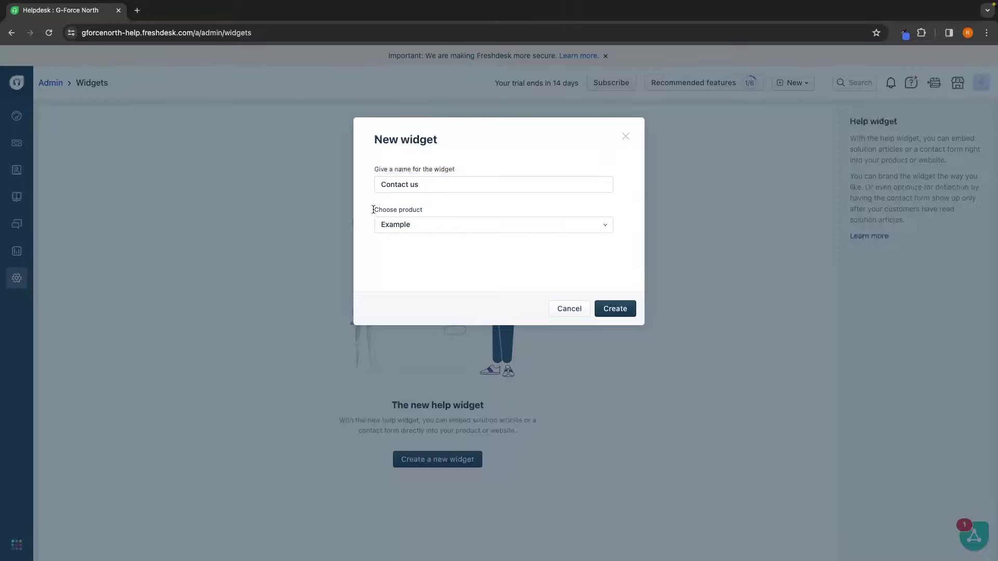
{"action": "left_click_drag", "start_coordinate": [373, 210], "coordinate": [435, 208]}
{"action": "left_click", "coordinate": [424, 224]}
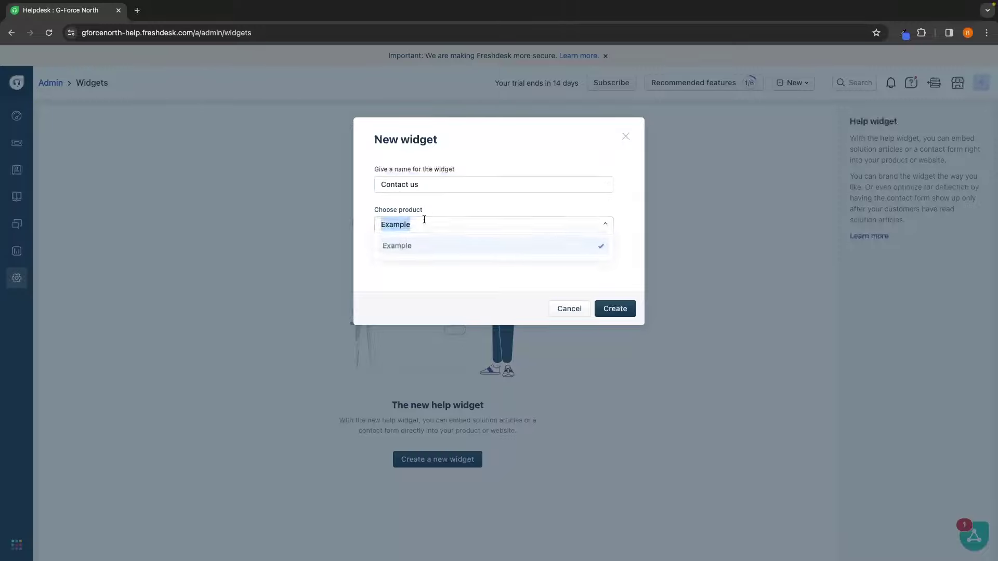
{"action": "left_click", "coordinate": [419, 276]}
{"action": "mouse_move", "coordinate": [374, 210]}
{"action": "left_mouse_down"}
{"action": "mouse_move", "coordinate": [432, 211]}
{"action": "mouse_move", "coordinate": [376, 212]}
{"action": "left_mouse_up"}
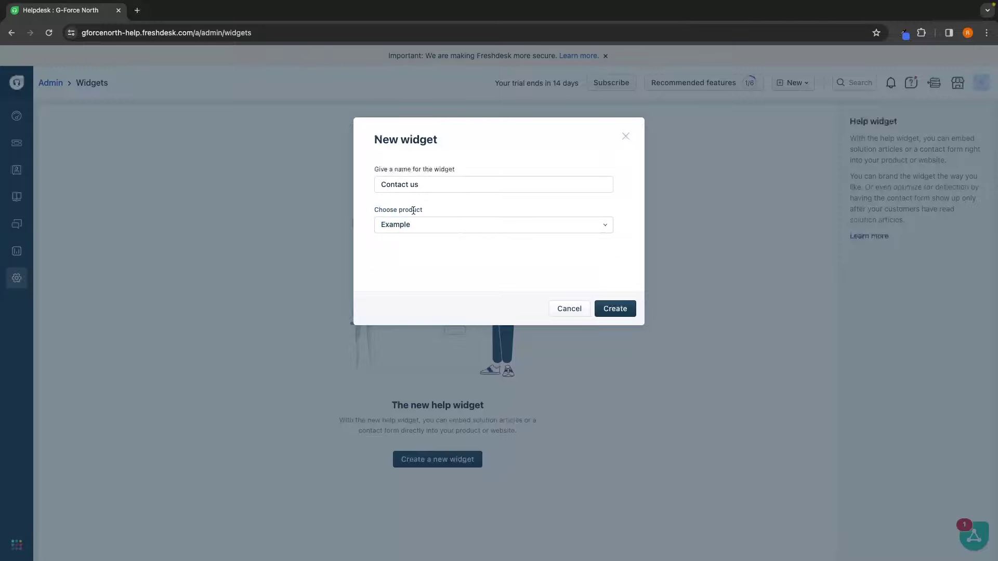
{"action": "left_click", "coordinate": [607, 307]}
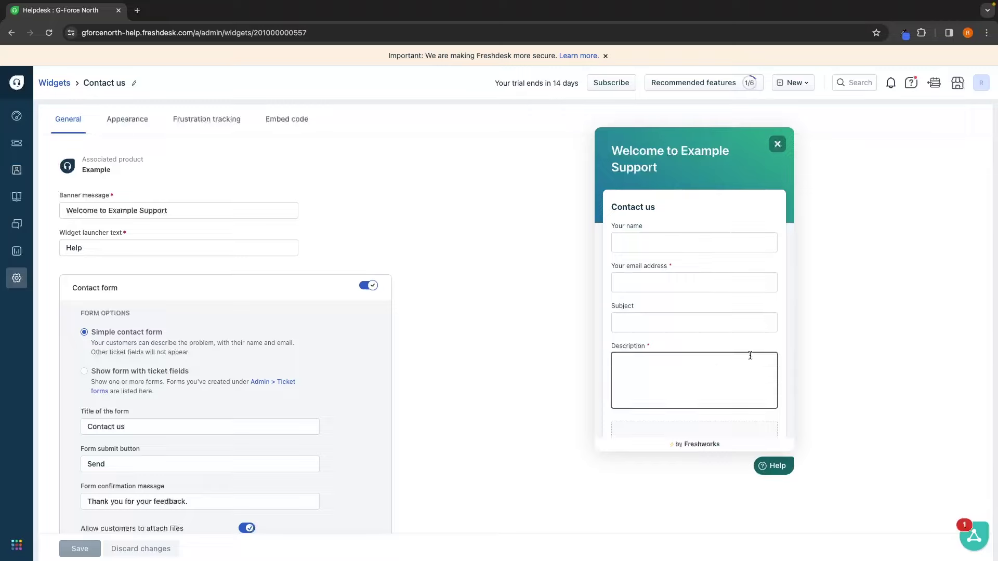
Step: Review the new widget's settings, including its existing banner message
{"action": "scroll", "coordinate": [713, 330], "scroll_direction": "down", "scroll_amount": 3}
{"action": "scroll", "coordinate": [714, 330], "scroll_direction": "up", "scroll_amount": 3}
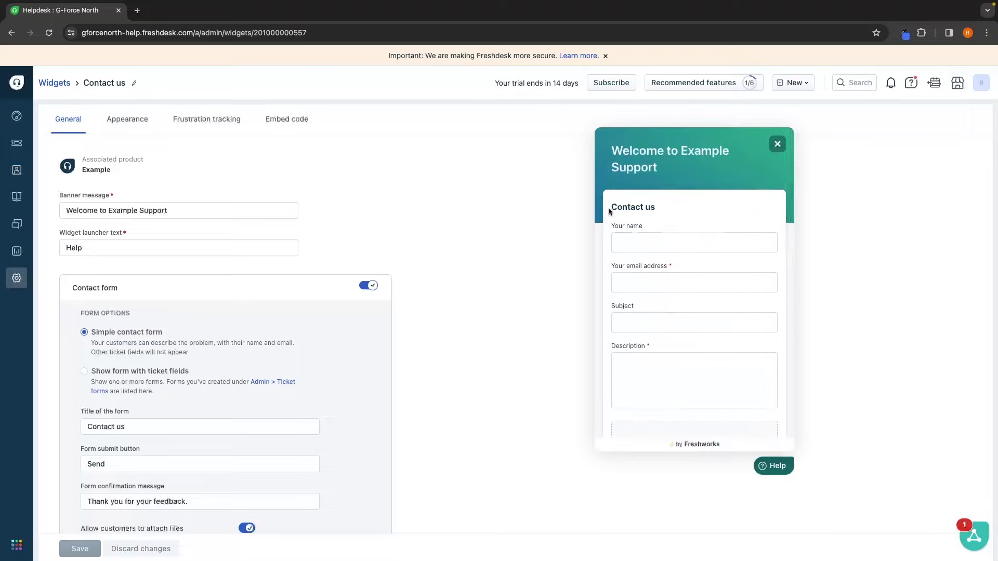
{"action": "scroll", "coordinate": [678, 203], "scroll_direction": "down", "scroll_amount": 1}
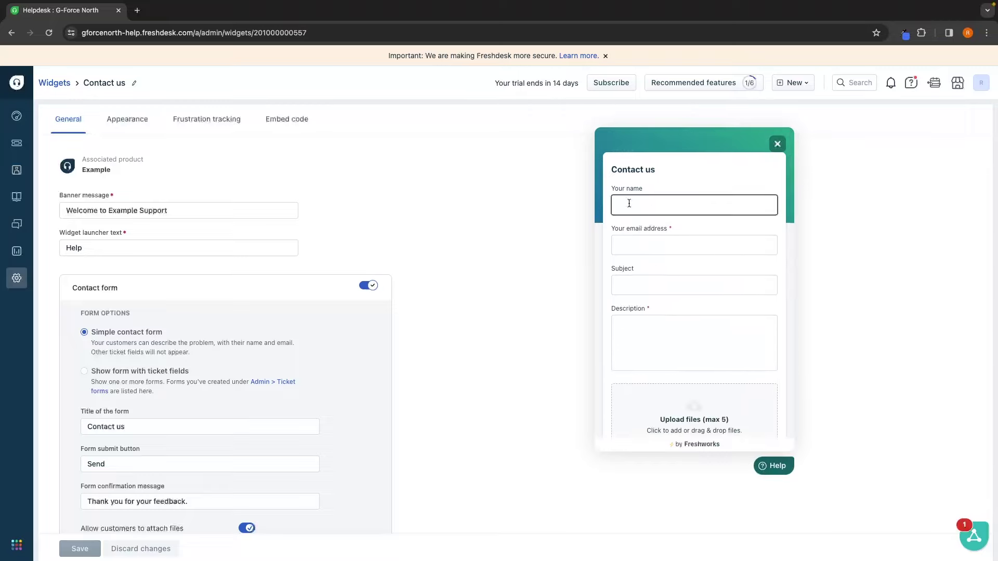
{"action": "scroll", "coordinate": [662, 283], "scroll_direction": "down", "scroll_amount": 1}
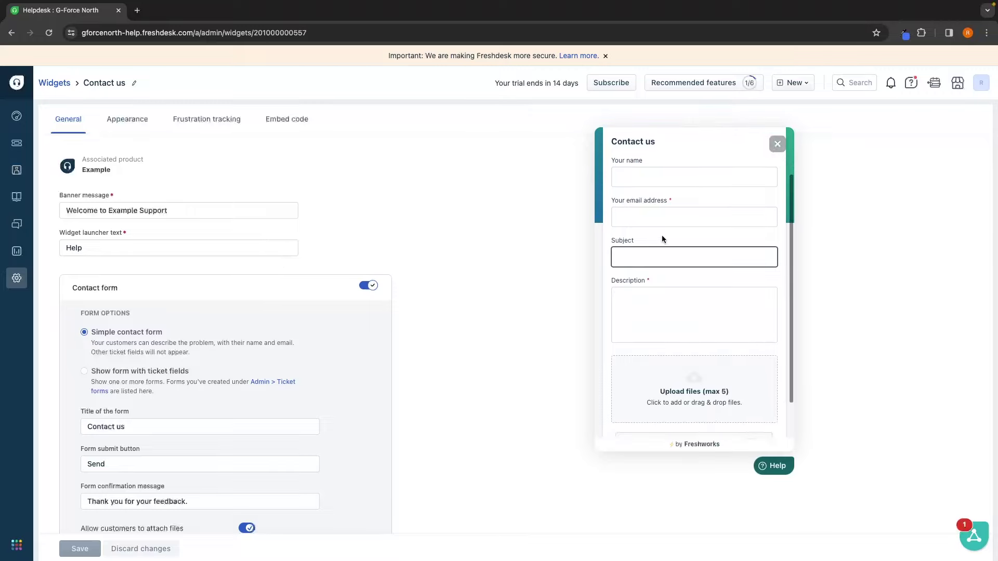
{"action": "scroll", "coordinate": [666, 337], "scroll_direction": "down", "scroll_amount": 2}
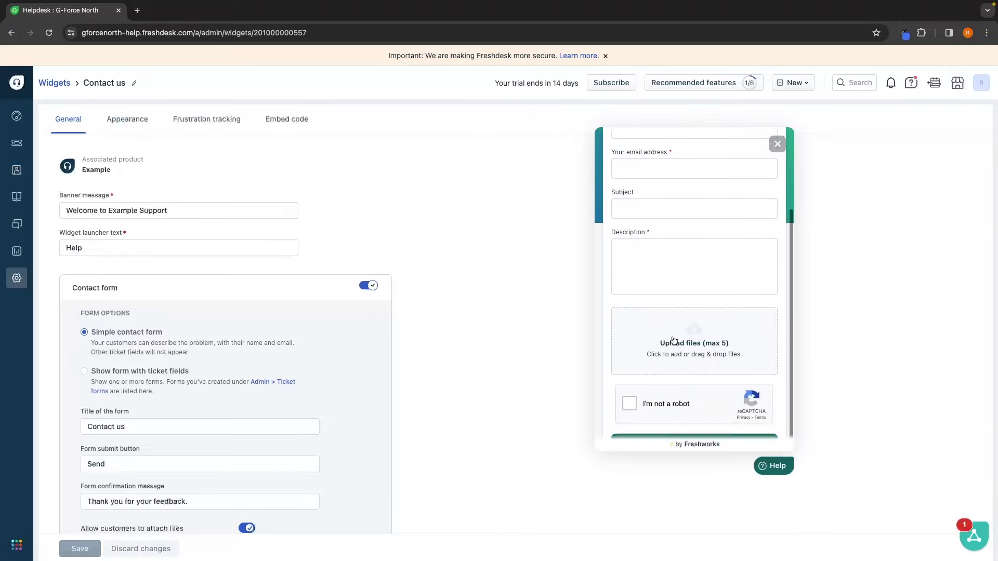
{"action": "scroll", "coordinate": [663, 335], "scroll_direction": "up", "scroll_amount": 2}
{"action": "left_click_drag", "start_coordinate": [194, 212], "coordinate": [48, 215]}
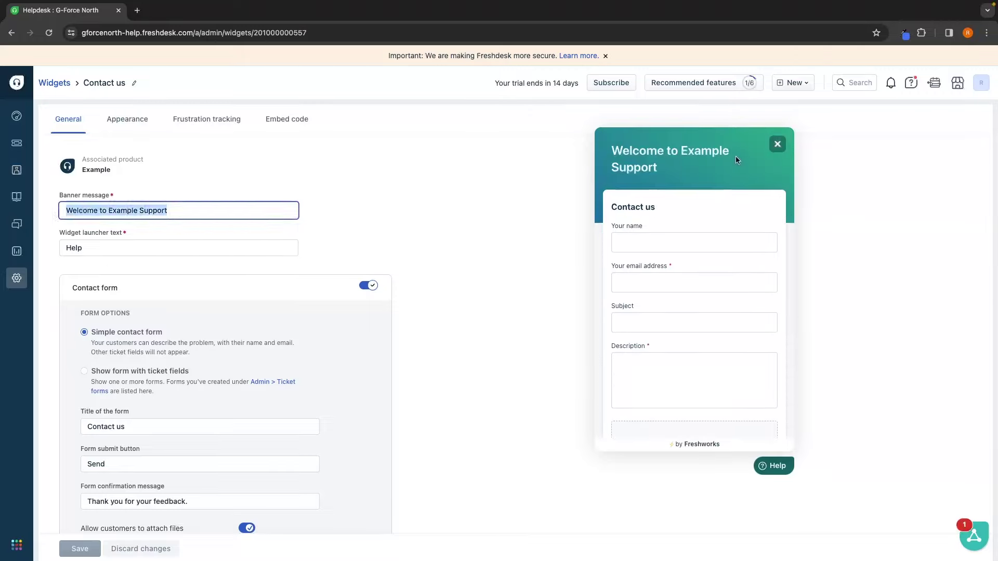
{"action": "left_click", "coordinate": [361, 210]}
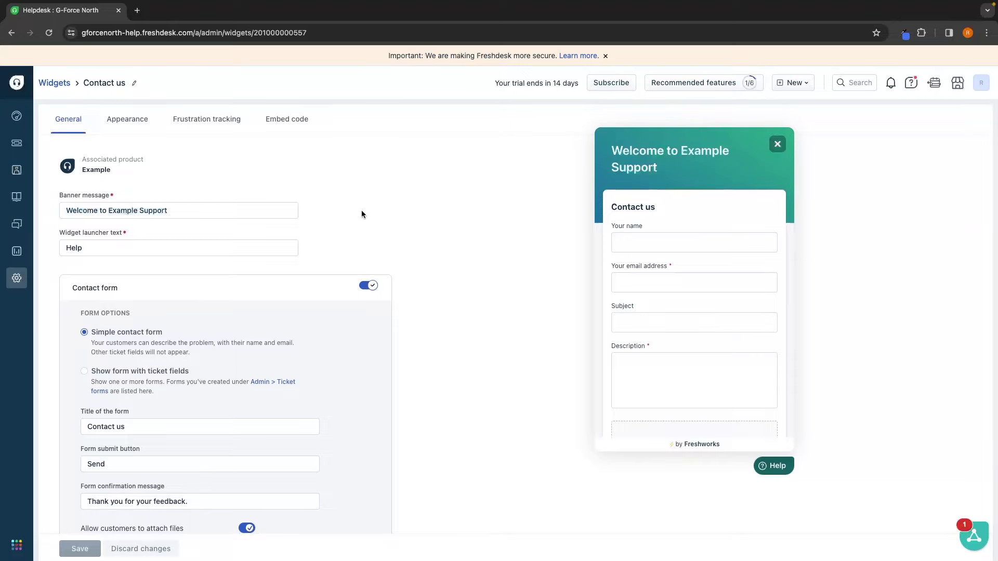
Step: Replace the launcher text 'Help' with 'Contact us' and save the widget
{"action": "left_click_drag", "start_coordinate": [126, 251], "coordinate": [59, 252]}
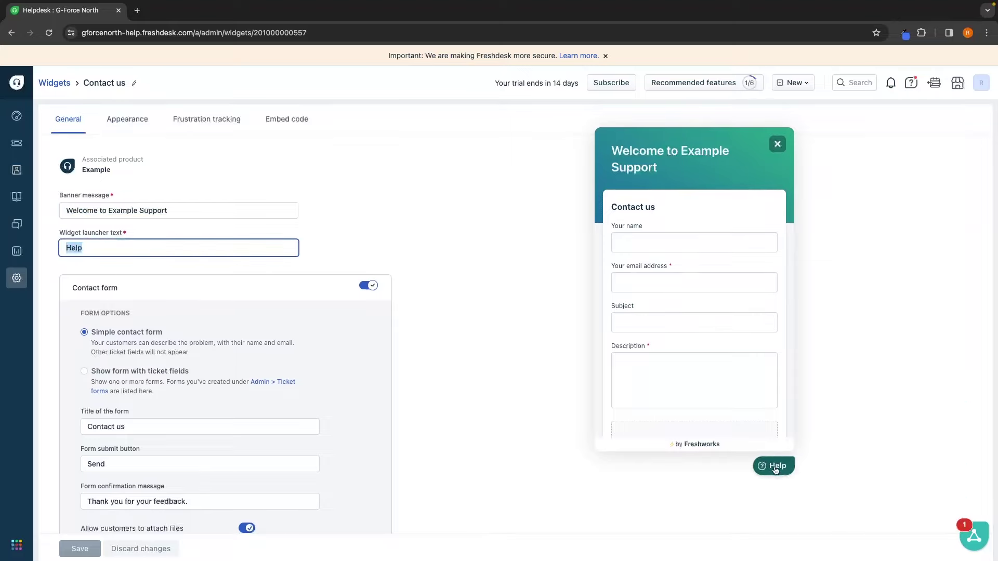
{"action": "type", "text": "cON"}
{"action": "key", "text": "BackSpace"}
{"action": "key", "text": "BackSpace"}
{"action": "key", "text": "BackSpace"}
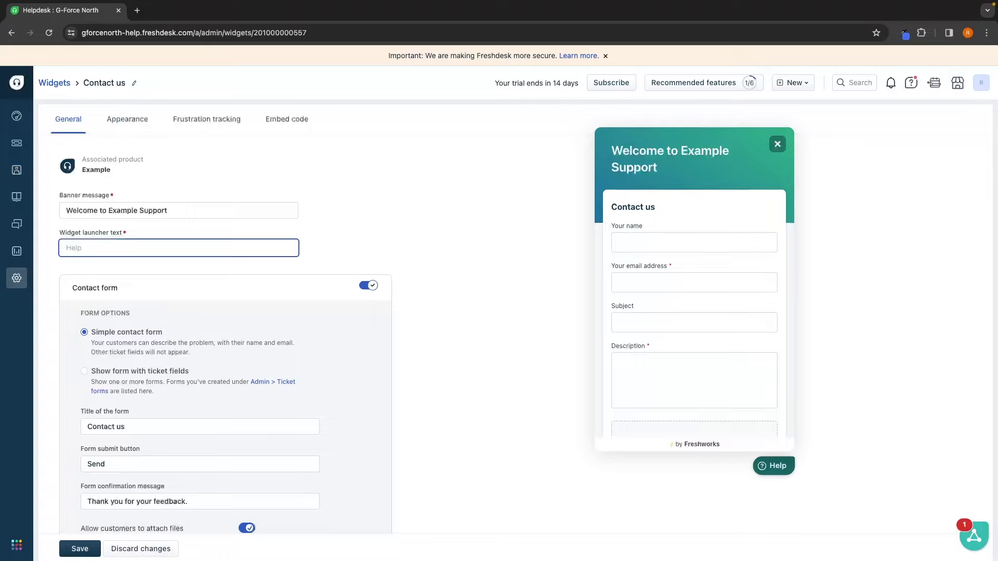
{"action": "type", "text": "Contact us"}
{"action": "left_click", "coordinate": [468, 269]}
{"action": "scroll", "coordinate": [468, 269], "scroll_direction": "down", "scroll_amount": 3}
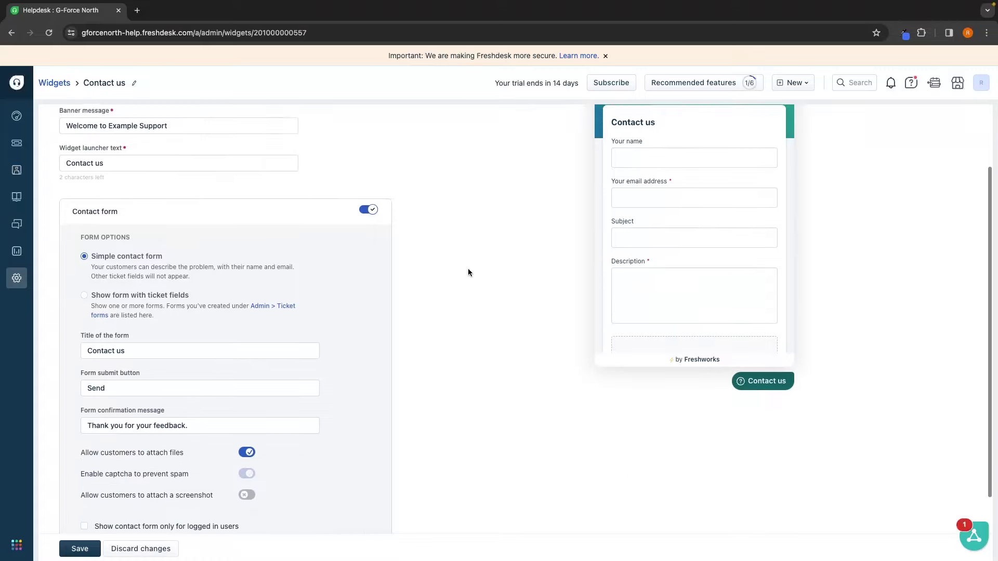
{"action": "scroll", "coordinate": [494, 271], "scroll_direction": "up", "scroll_amount": 1}
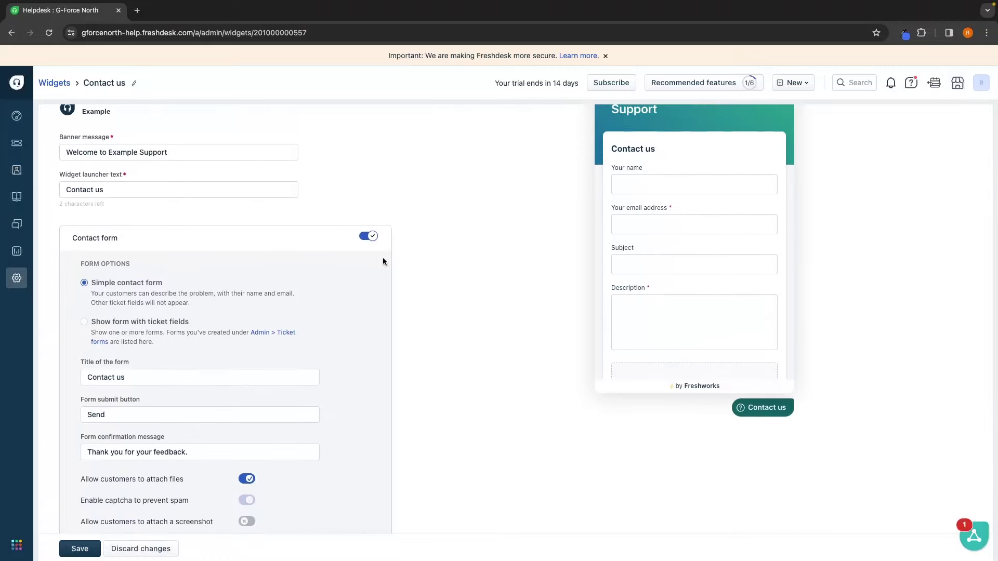
{"action": "scroll", "coordinate": [145, 388], "scroll_direction": "down", "scroll_amount": 3}
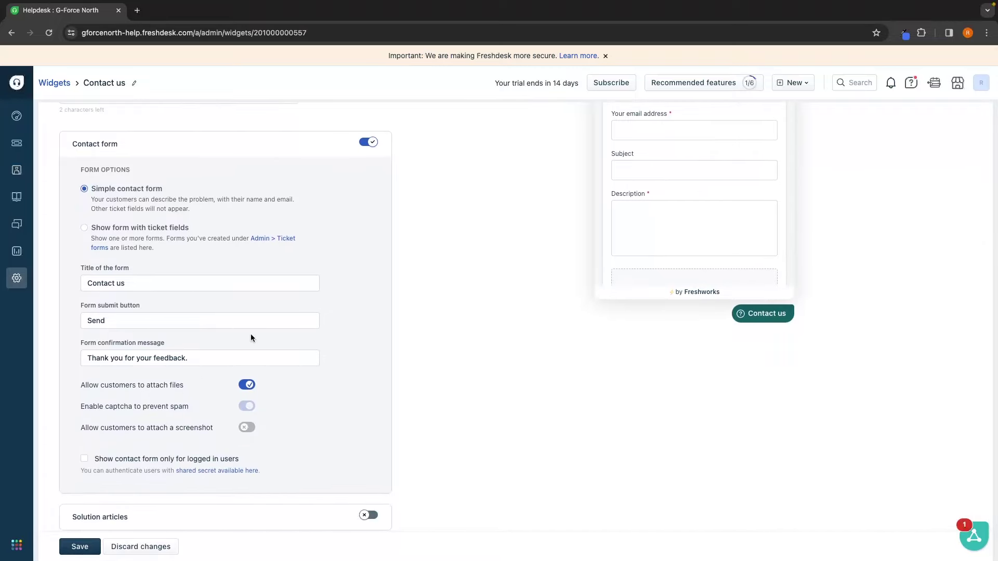
{"action": "left_click", "coordinate": [92, 545]}
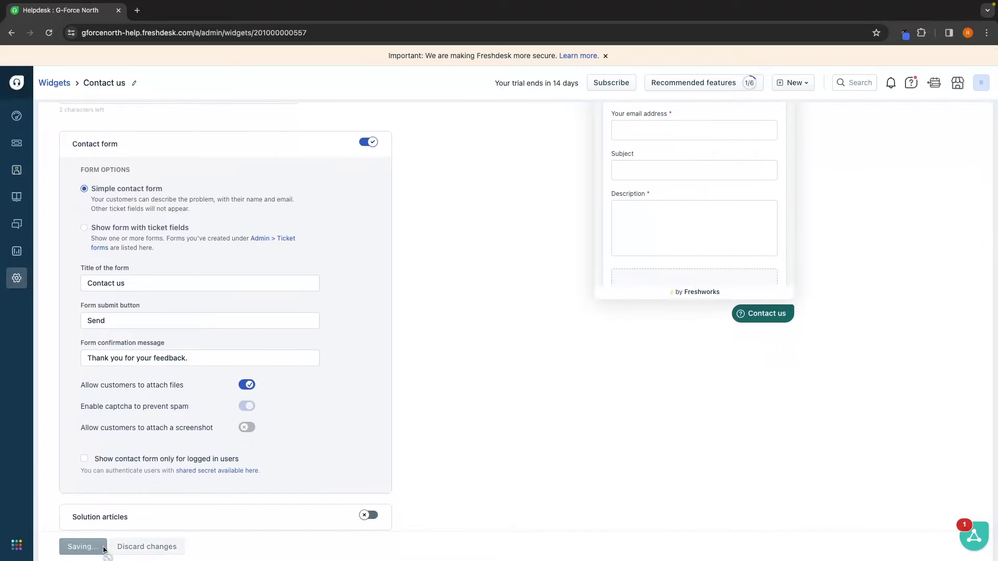
{"action": "scroll", "coordinate": [274, 407], "scroll_direction": "up", "scroll_amount": 5}
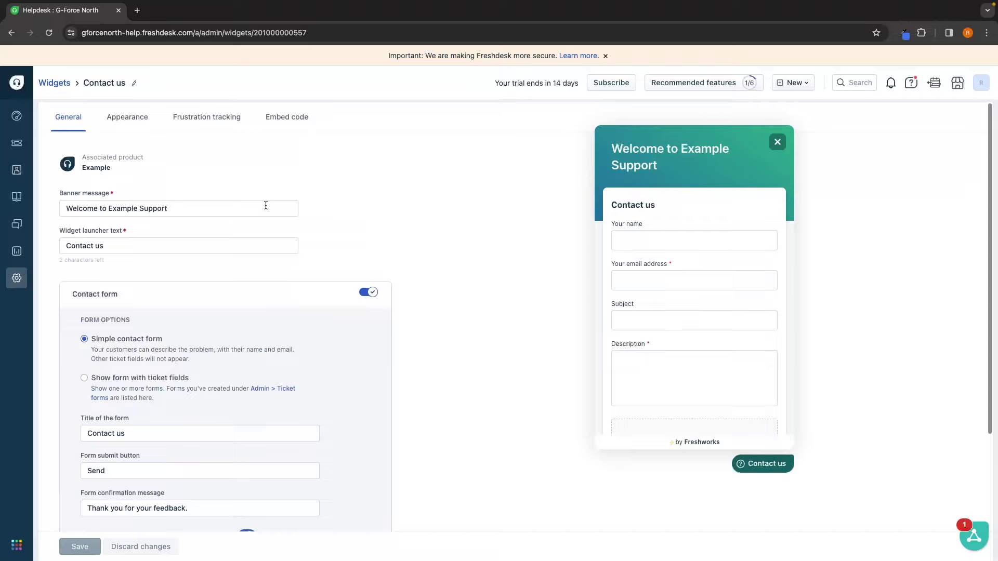
Step: Try out banner gradients and patterns in the widget's Appearance settings
{"action": "left_click", "coordinate": [135, 124]}
{"action": "left_click", "coordinate": [123, 208]}
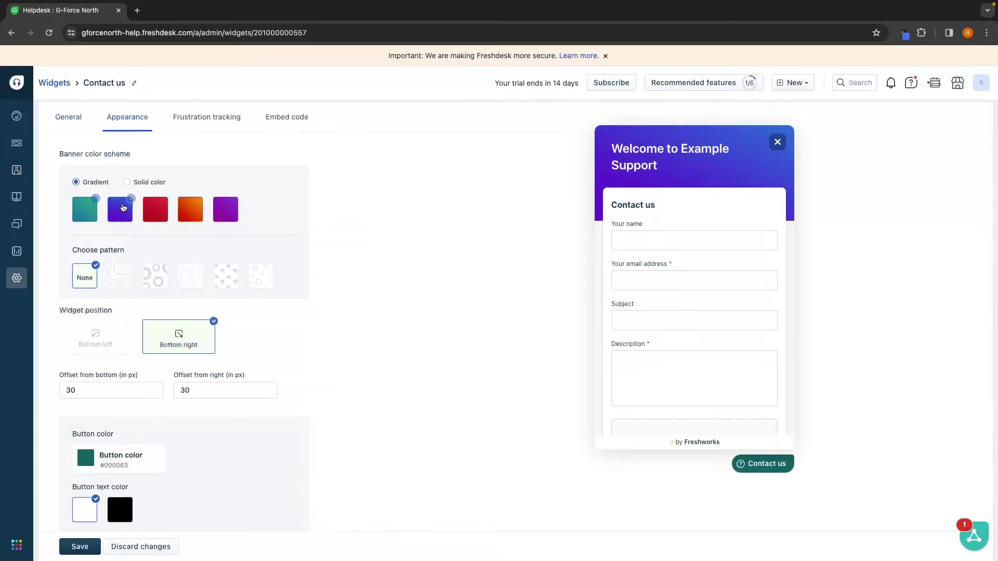
{"action": "left_click", "coordinate": [85, 209]}
{"action": "left_click", "coordinate": [120, 276]}
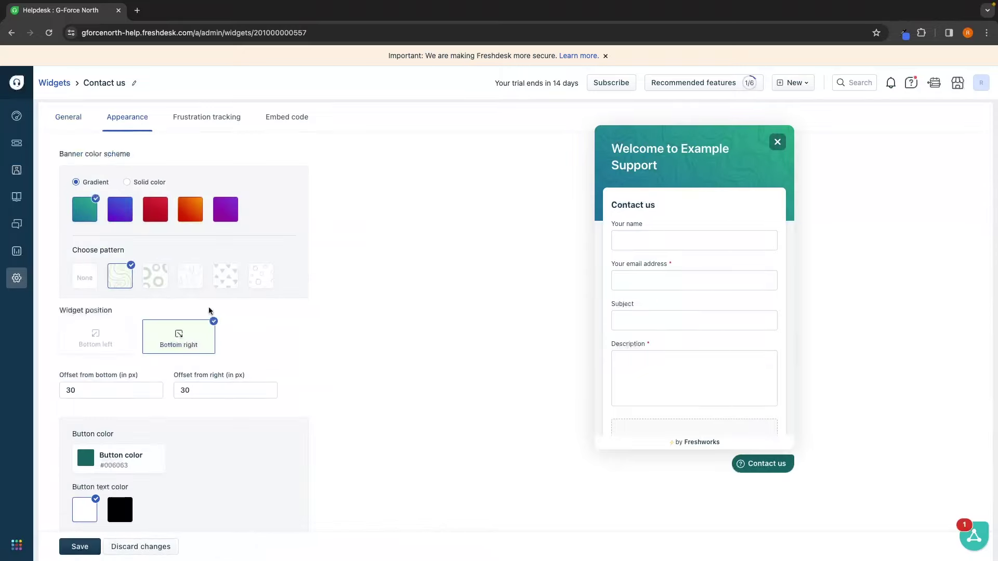
{"action": "left_click", "coordinate": [196, 115]}
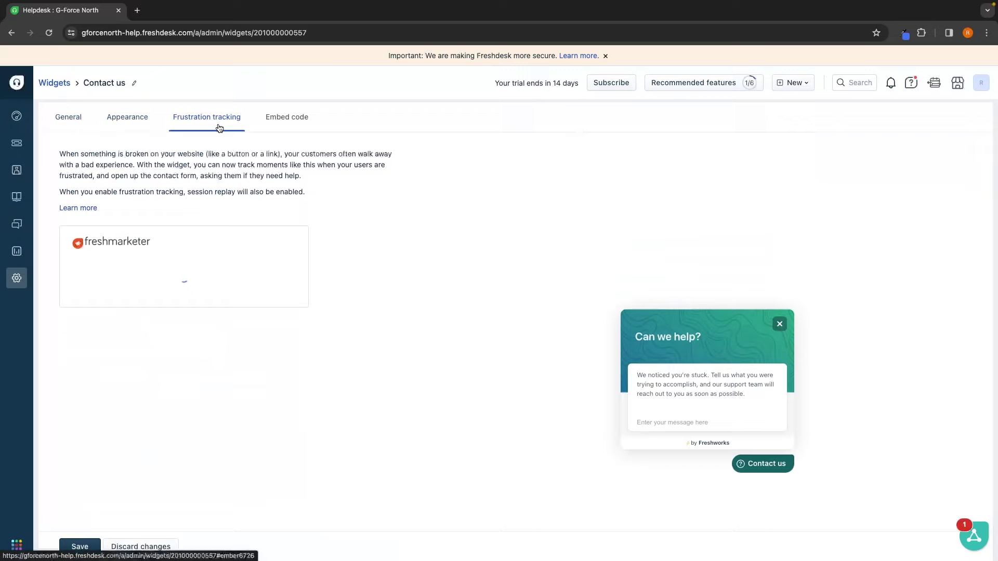
{"action": "left_click", "coordinate": [136, 131]}
Step: Give the banner a purple gradient with the triangles pattern, then copy the embed code
{"action": "left_click", "coordinate": [225, 210]}
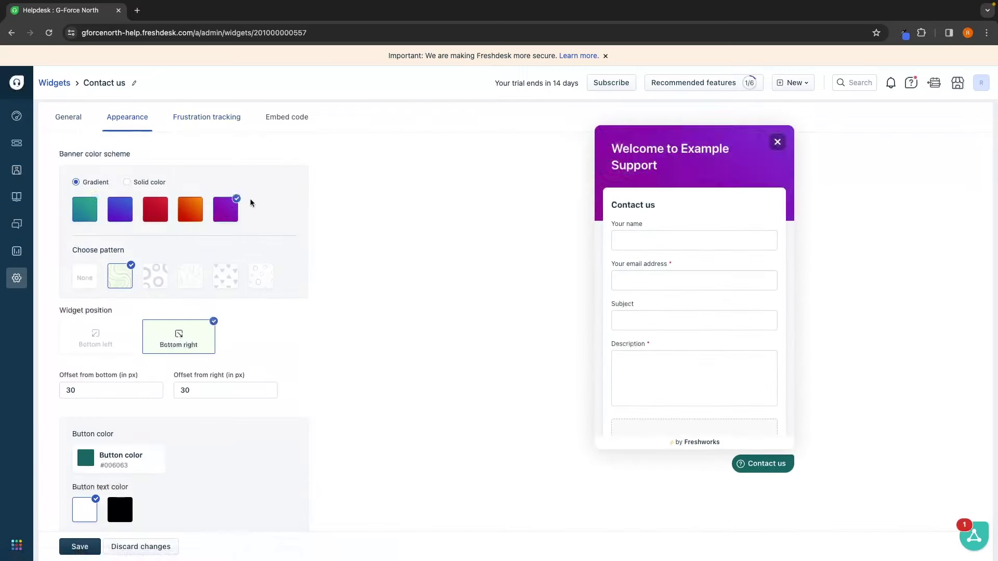
{"action": "left_click", "coordinate": [156, 276]}
{"action": "left_click", "coordinate": [190, 276]}
{"action": "left_click", "coordinate": [229, 277]}
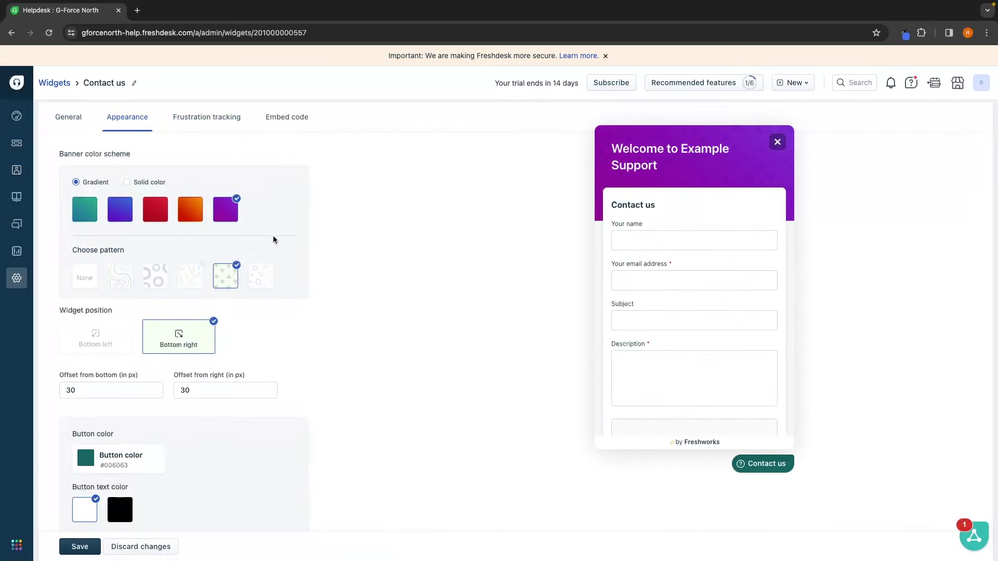
{"action": "left_click", "coordinate": [298, 125]}
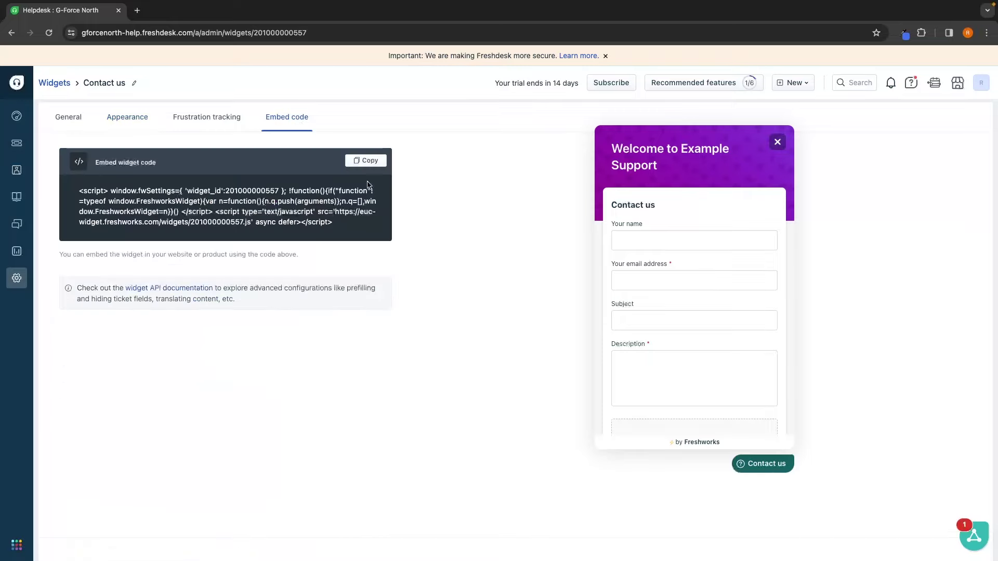
{"action": "left_click", "coordinate": [359, 164]}
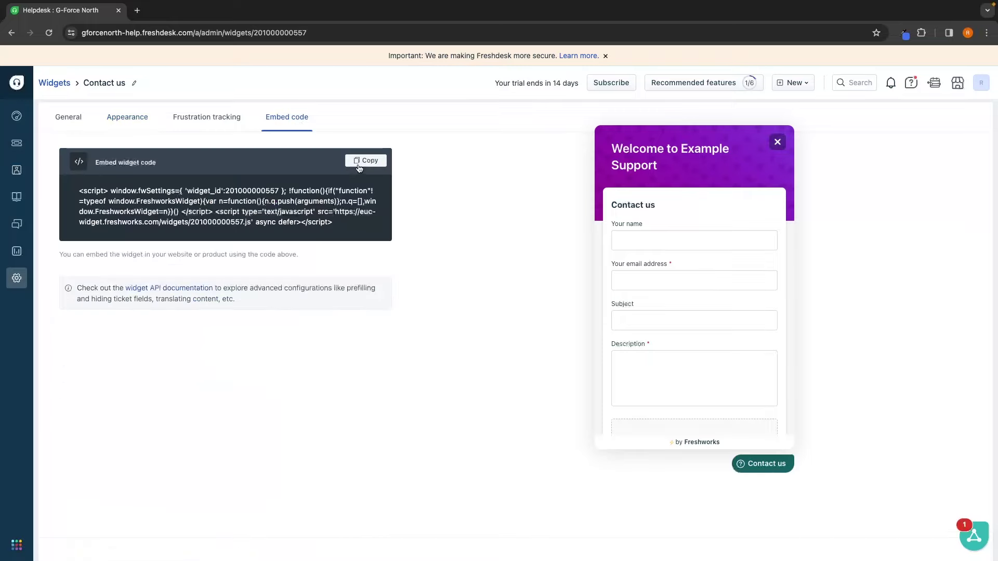
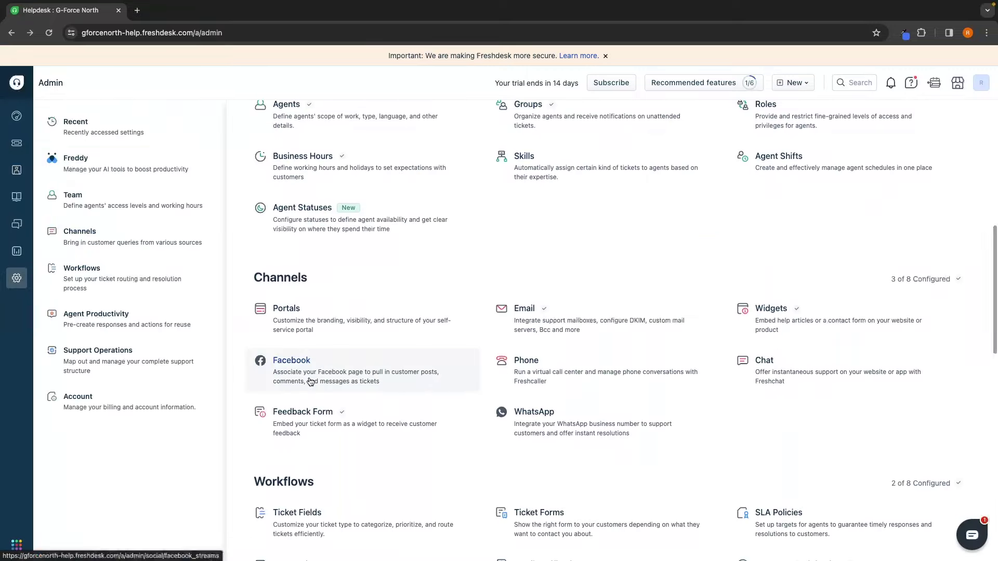
Step: Open the Facebook channel settings for adding a Facebook page
{"action": "left_click", "coordinate": [310, 381]}
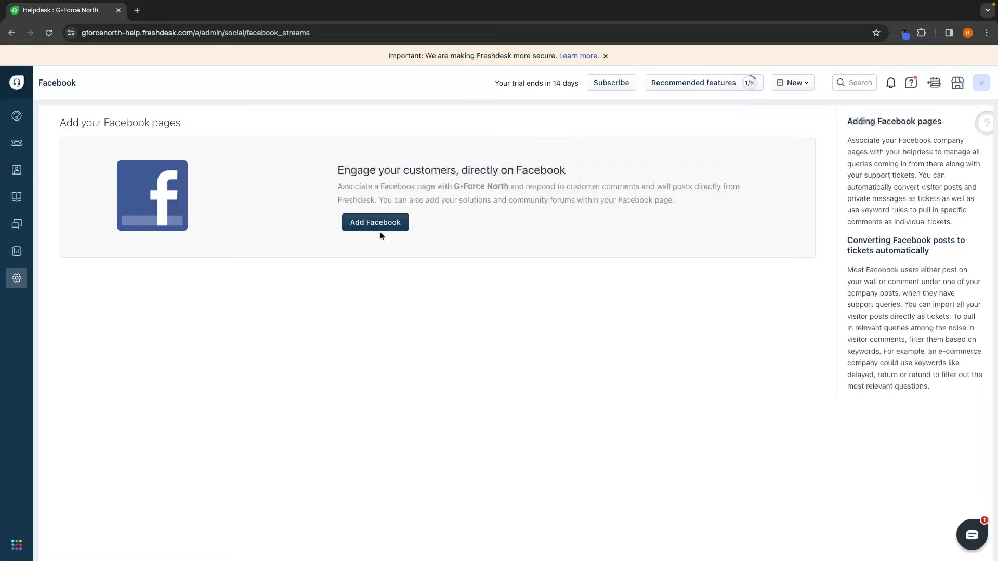
Step: Start connecting a Facebook page, then switch to the Phone channel settings
{"action": "left_click", "coordinate": [391, 222]}
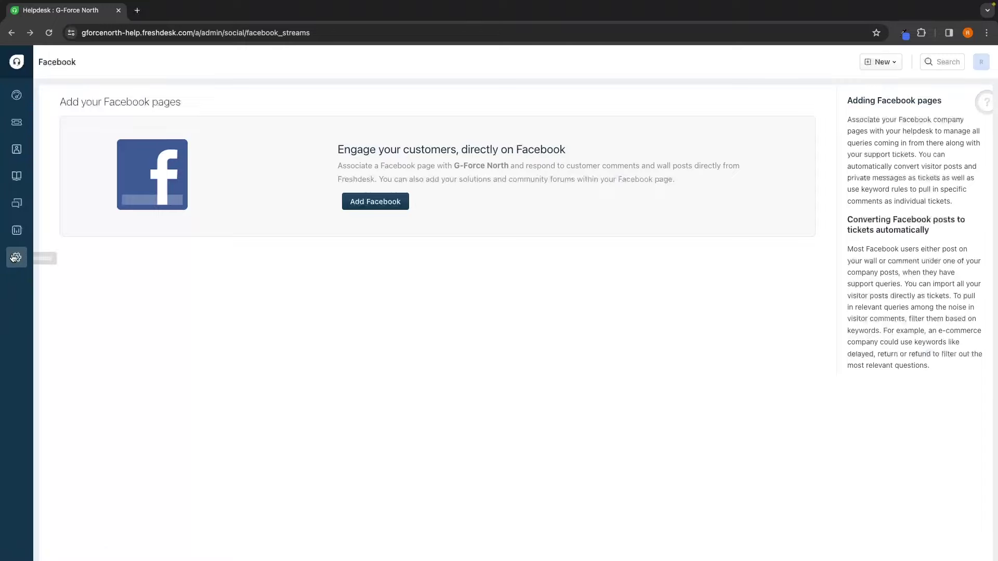
{"action": "left_click", "coordinate": [16, 258]}
{"action": "scroll", "coordinate": [454, 352], "scroll_direction": "down", "scroll_amount": 10}
{"action": "left_click", "coordinate": [534, 241]}
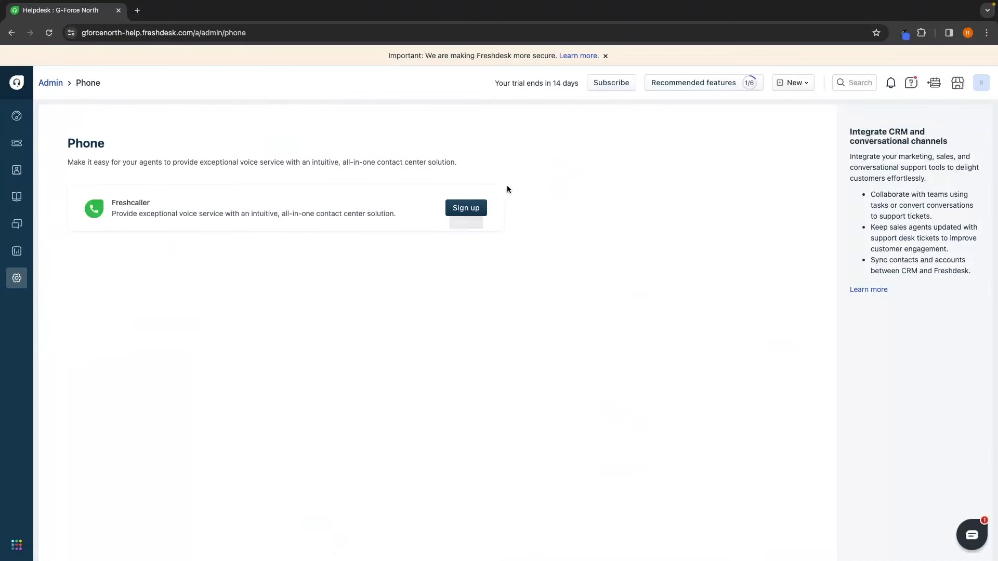
Step: Look at the Freshcaller trial sign-up, then close it
{"action": "left_click_drag", "start_coordinate": [112, 204], "coordinate": [166, 203]}
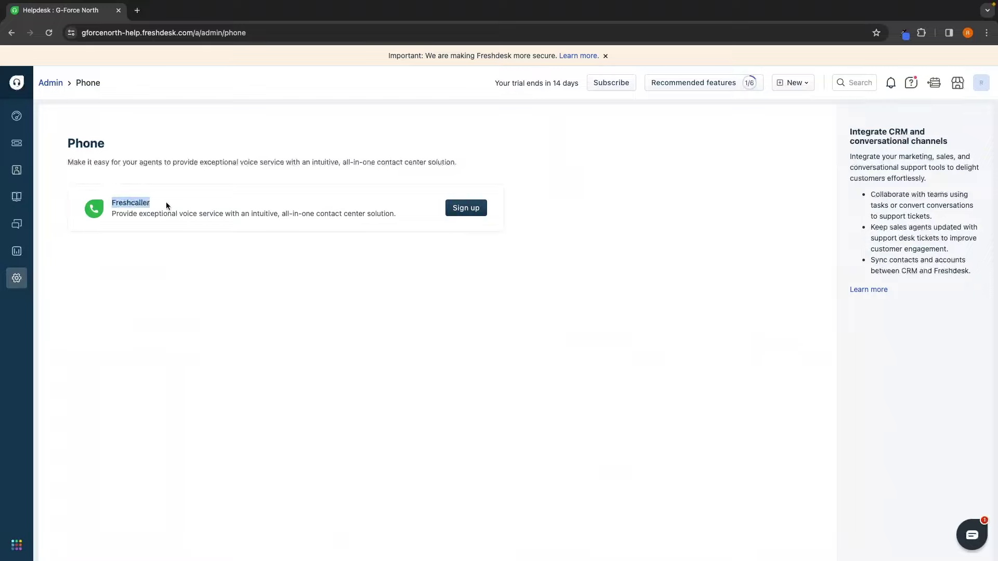
{"action": "left_click", "coordinate": [194, 198]}
{"action": "left_click", "coordinate": [473, 210]}
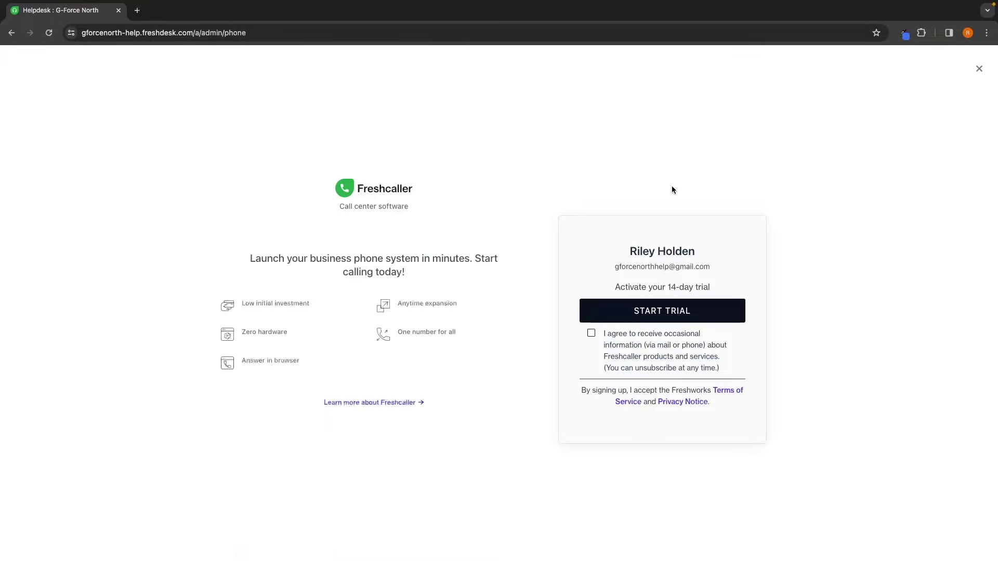
{"action": "left_click", "coordinate": [979, 68]}
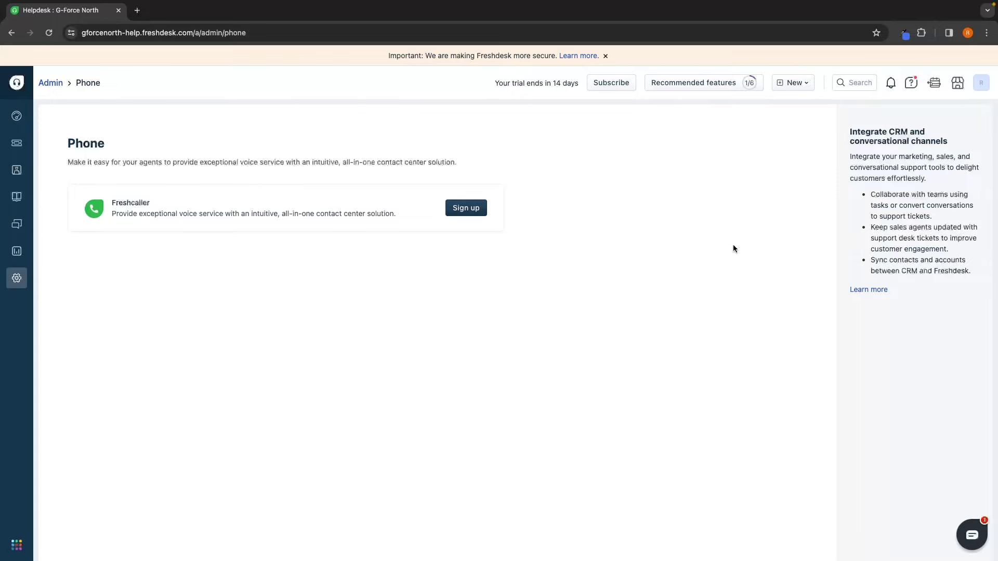
Step: Start a new ticket from the Contacts list
{"action": "scroll", "coordinate": [733, 244], "scroll_direction": "left", "scroll_amount": 5}
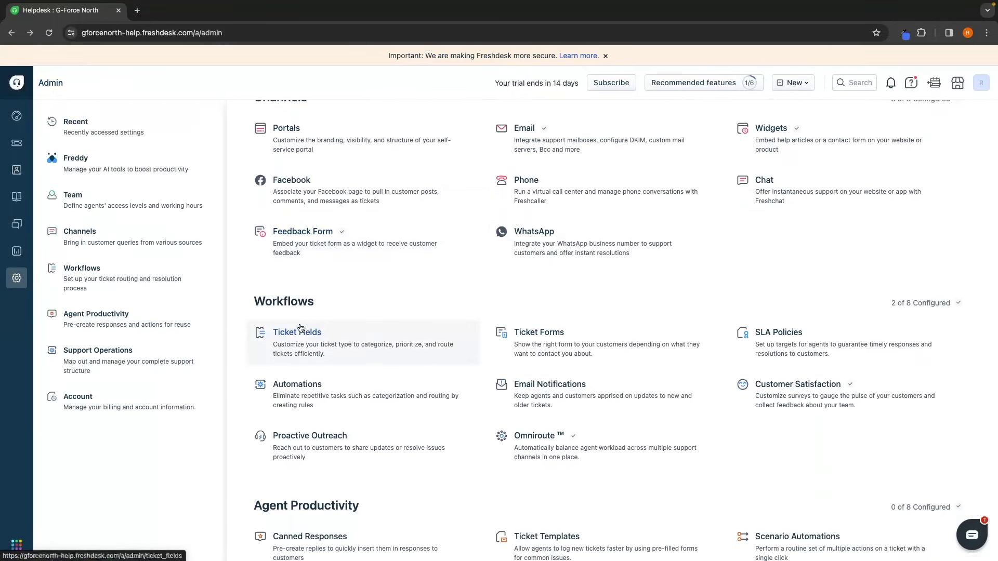
{"action": "left_click", "coordinate": [51, 172]}
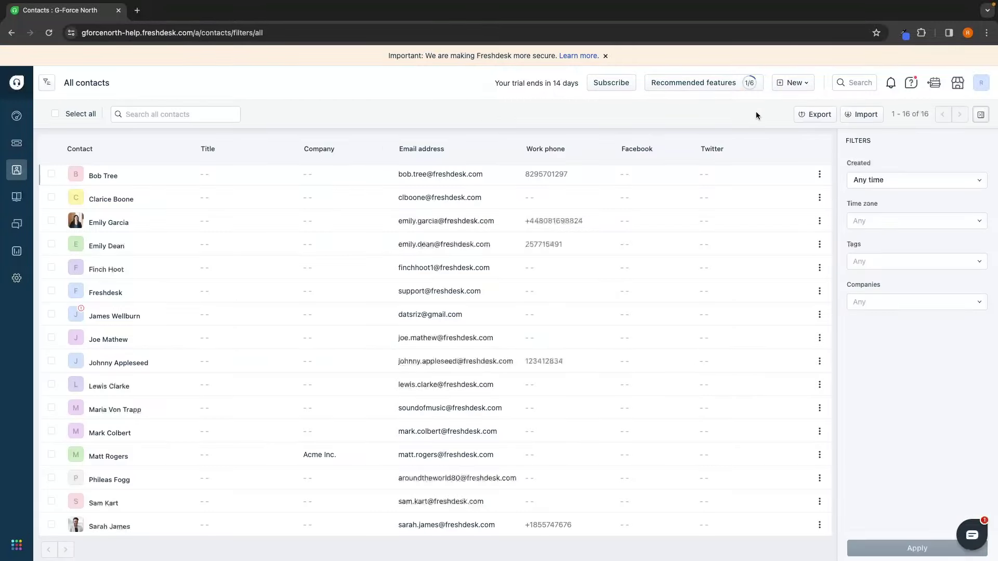
{"action": "left_click", "coordinate": [793, 83]}
{"action": "left_click", "coordinate": [775, 103]}
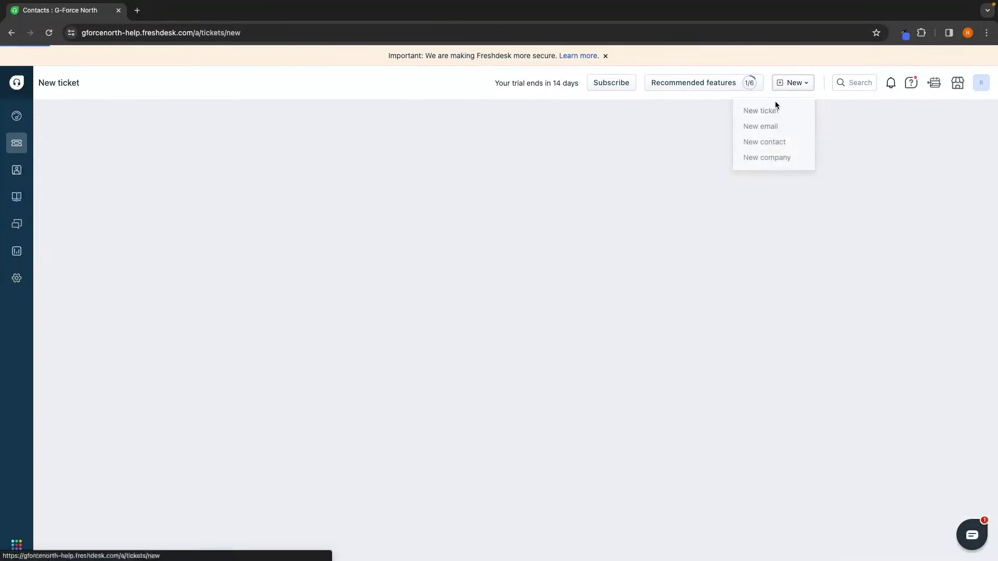
Step: Check the ticket Type and Priority options, then return to admin settings at Workflows
{"action": "left_click", "coordinate": [212, 226]}
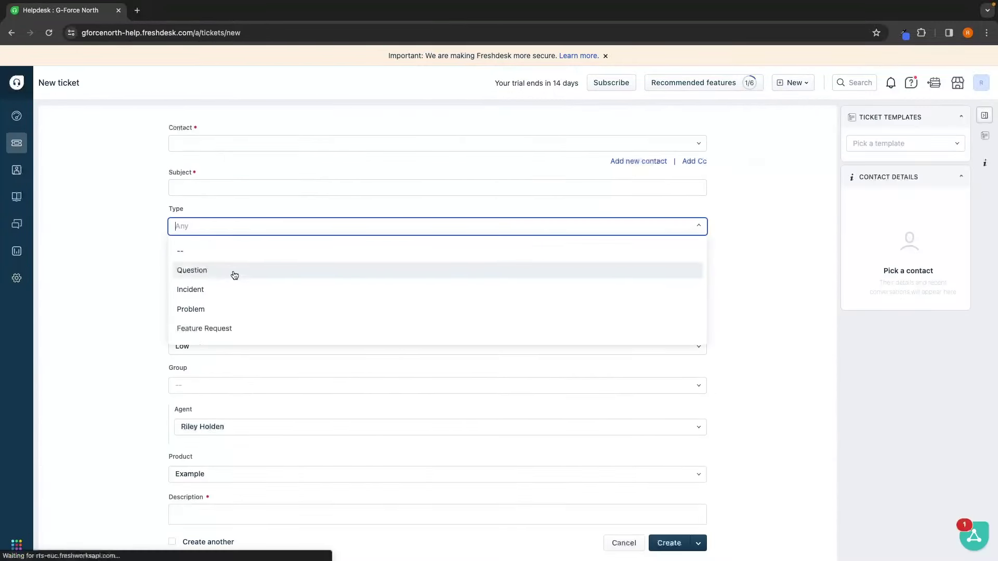
{"action": "left_click", "coordinate": [212, 335]}
{"action": "left_click", "coordinate": [212, 344]}
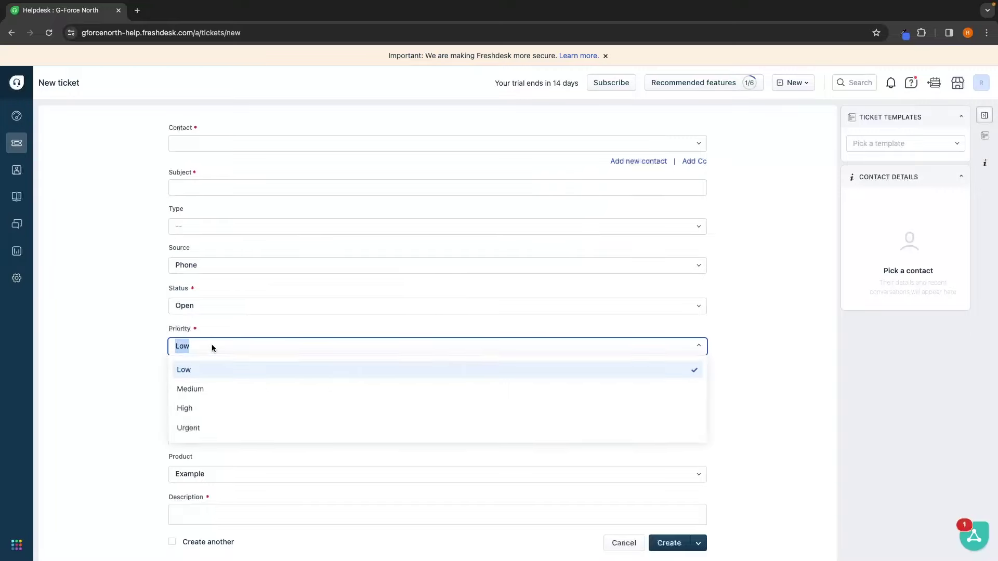
{"action": "left_click", "coordinate": [18, 279]}
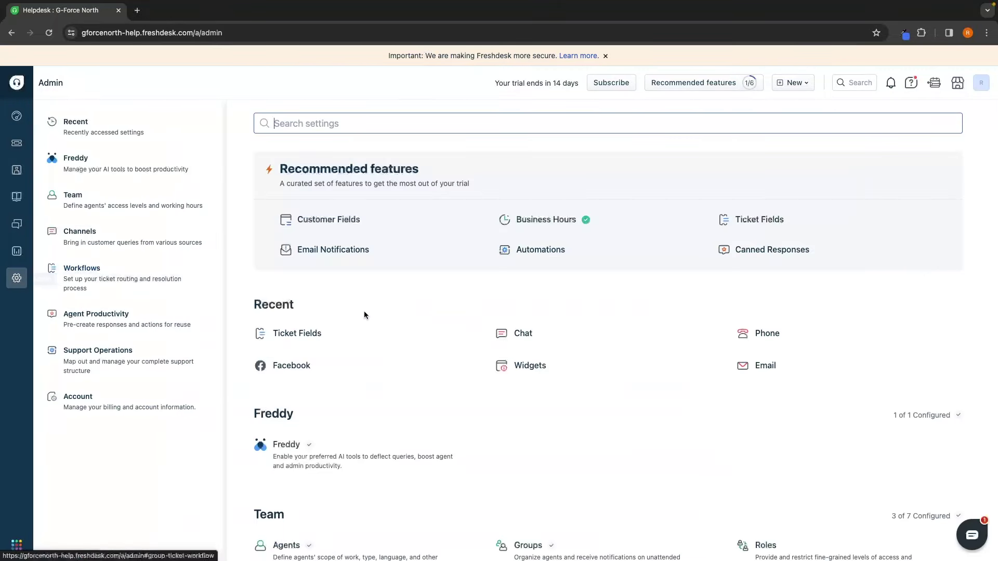
{"action": "scroll", "coordinate": [397, 322], "scroll_direction": "down", "scroll_amount": 10}
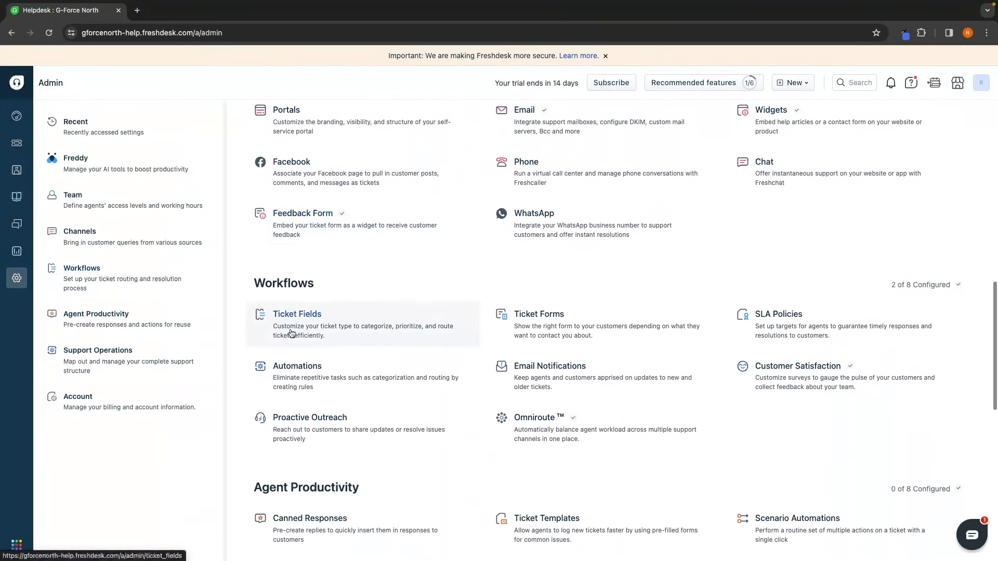
Step: Add 'Subscribe' as a new choice below Refund in the Type ticket field
{"action": "left_click", "coordinate": [300, 325]}
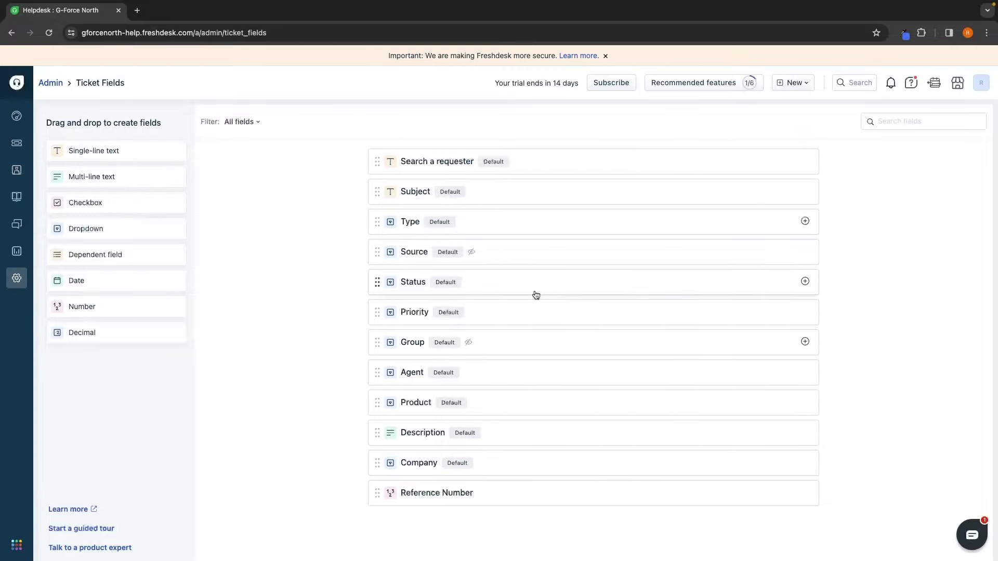
{"action": "left_click", "coordinate": [438, 224]}
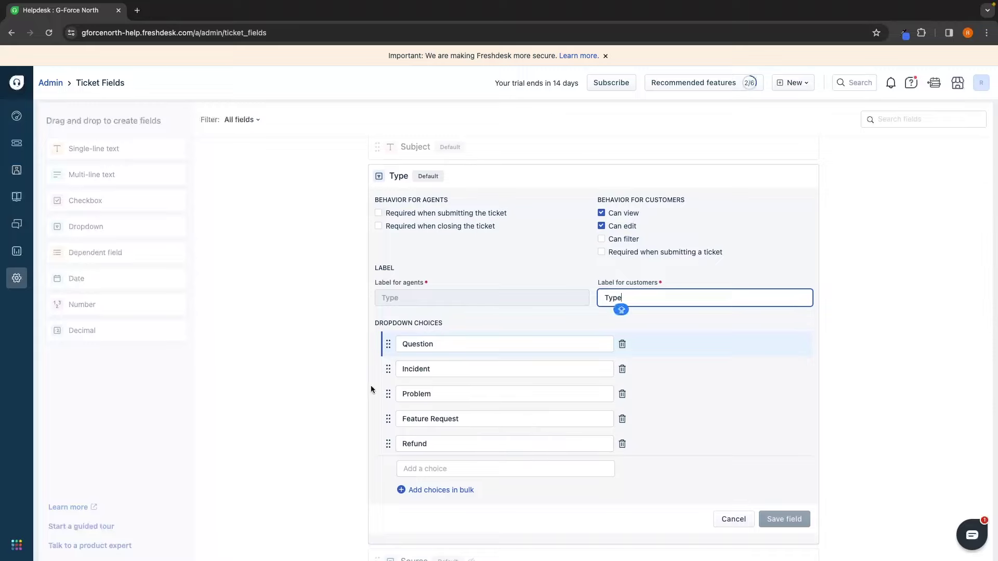
{"action": "scroll", "coordinate": [453, 366], "scroll_direction": "down", "scroll_amount": 1}
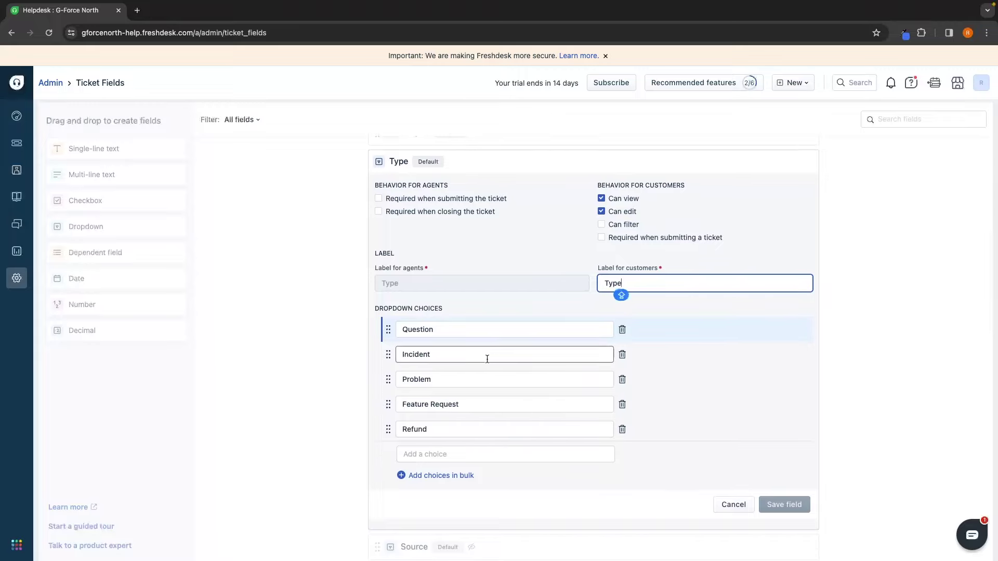
{"action": "scroll", "coordinate": [485, 358], "scroll_direction": "down", "scroll_amount": 1}
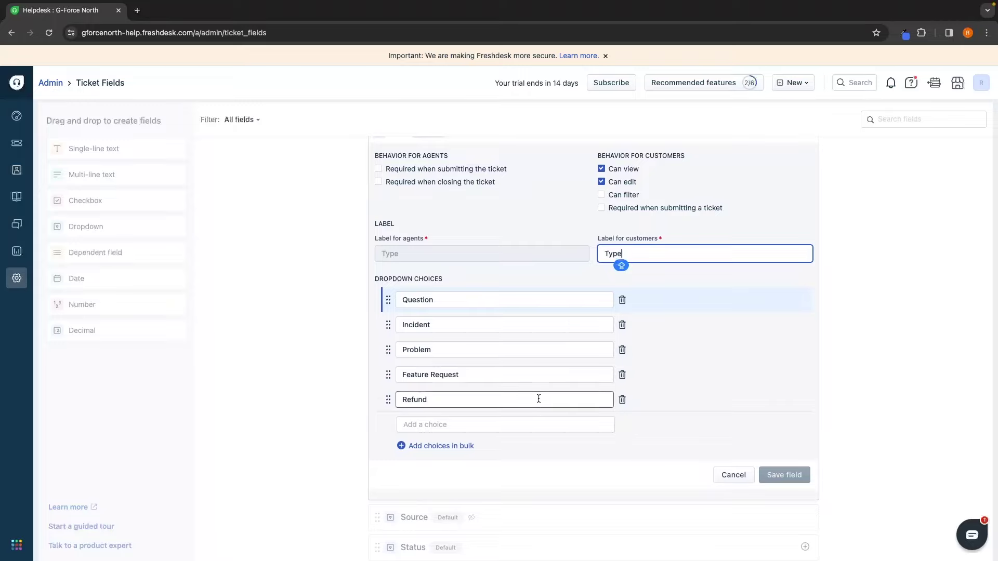
{"action": "scroll", "coordinate": [530, 401], "scroll_direction": "down", "scroll_amount": 1}
{"action": "left_click", "coordinate": [472, 409]}
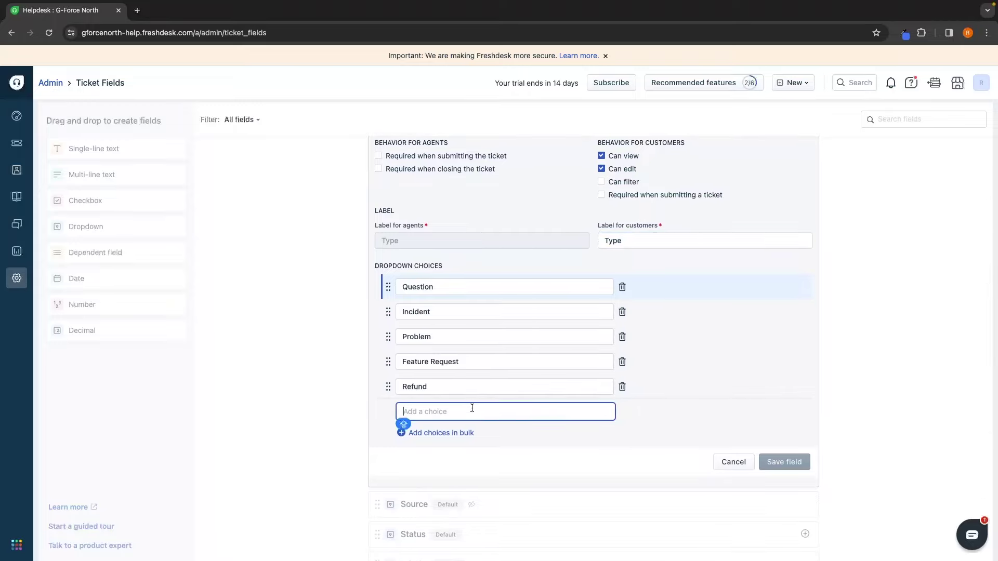
{"action": "type", "text": "Subscribe"}
{"action": "left_click", "coordinate": [725, 404]}
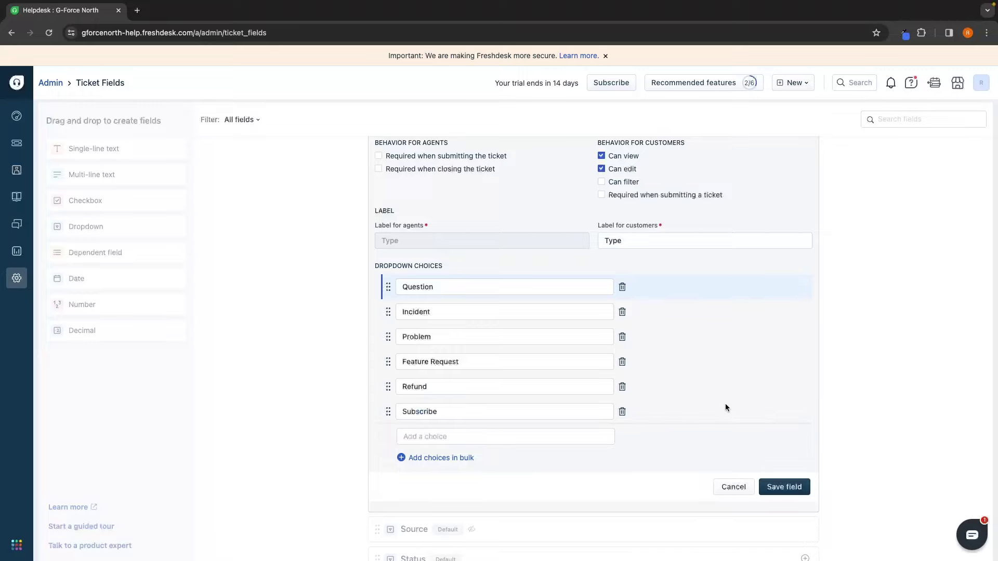
{"action": "scroll", "coordinate": [725, 404], "scroll_direction": "down", "scroll_amount": 1}
{"action": "left_click", "coordinate": [454, 374]}
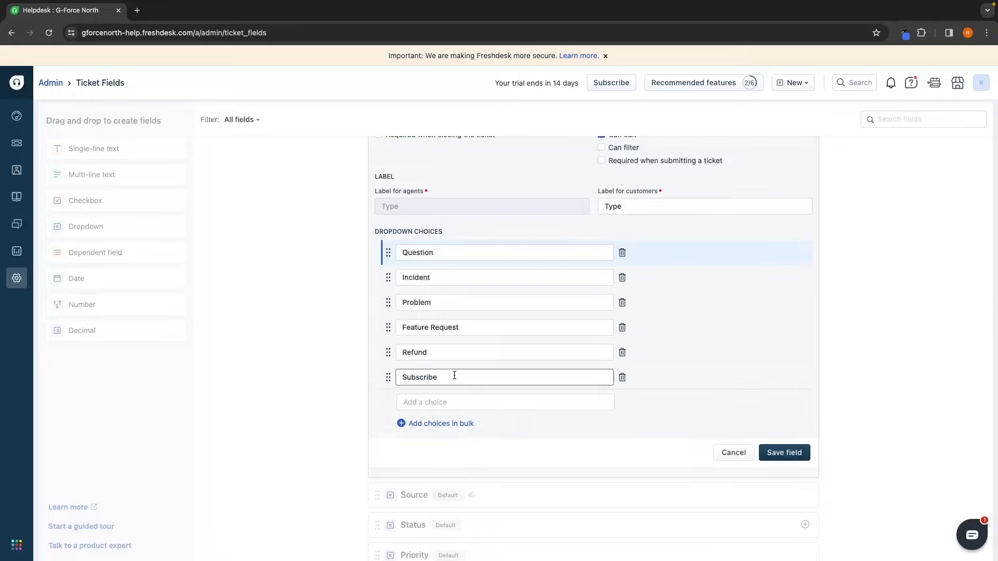
{"action": "mouse_move", "coordinate": [25, 176]}
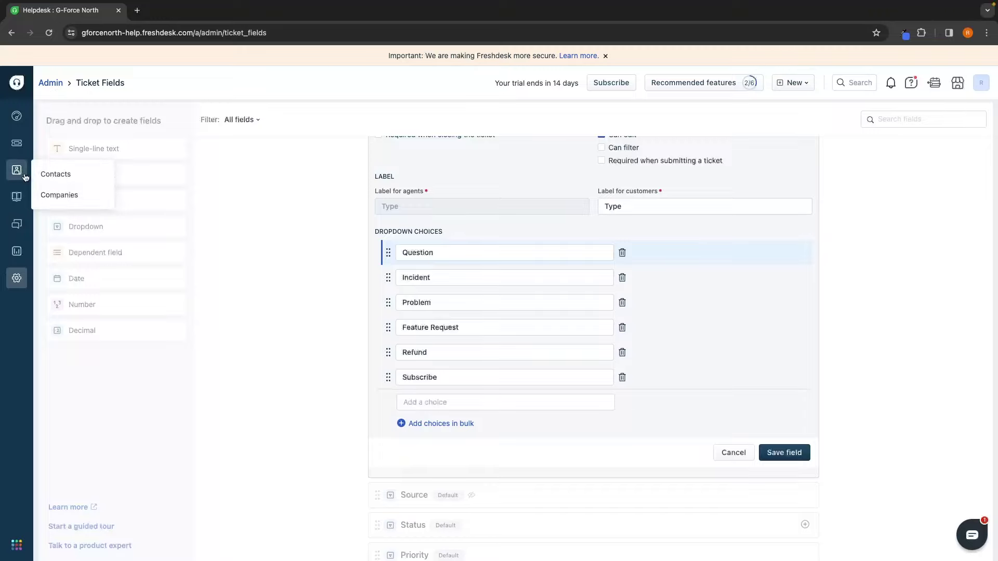
Step: Save the updated Type field and find the Multiple Products settings with 'prod'
{"action": "left_click", "coordinate": [797, 459]}
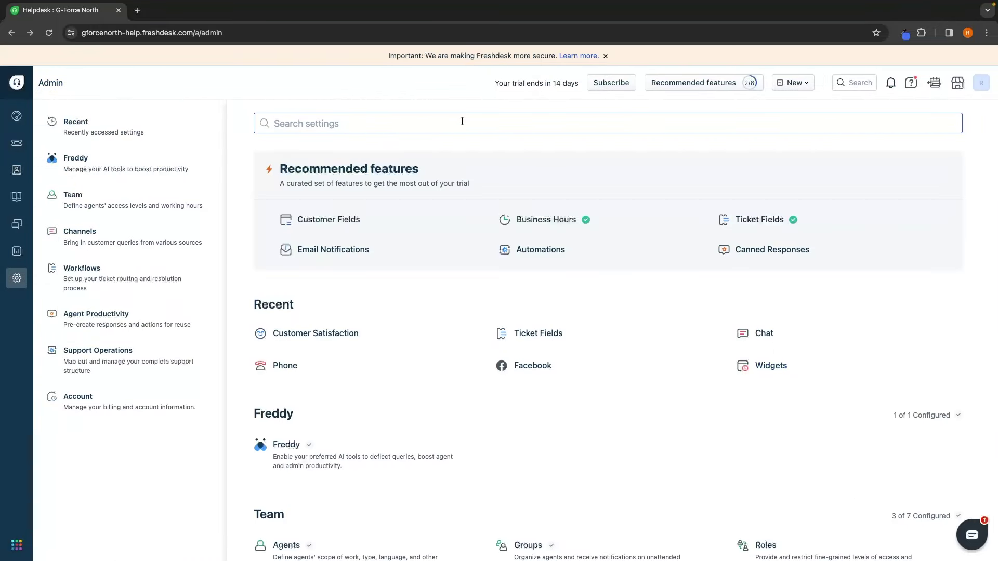
{"action": "type", "text": "produ"}
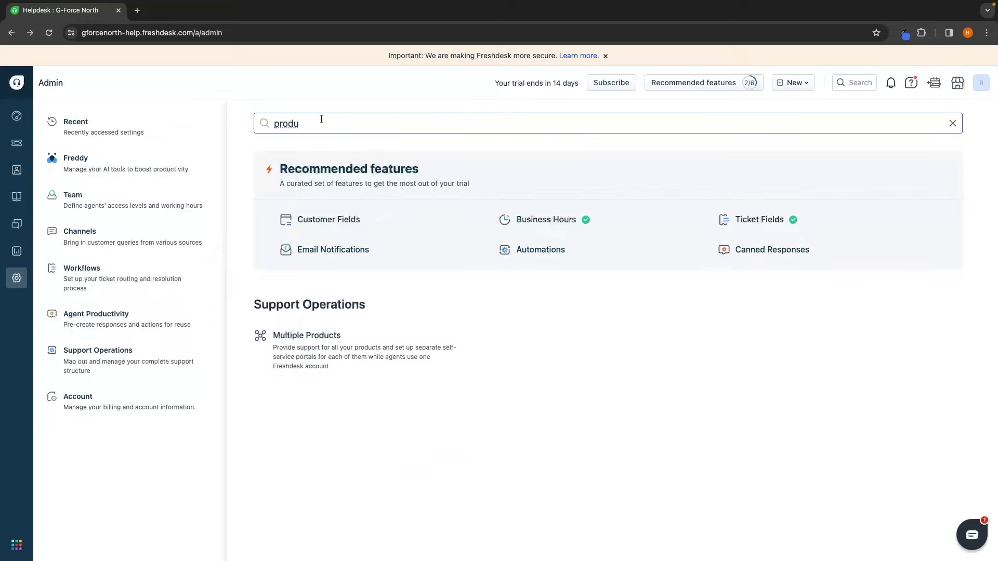
{"action": "left_click_drag", "start_coordinate": [323, 123], "coordinate": [271, 123]}
{"action": "left_click", "coordinate": [253, 304]}
{"action": "left_click_drag", "start_coordinate": [253, 303], "coordinate": [375, 304]}
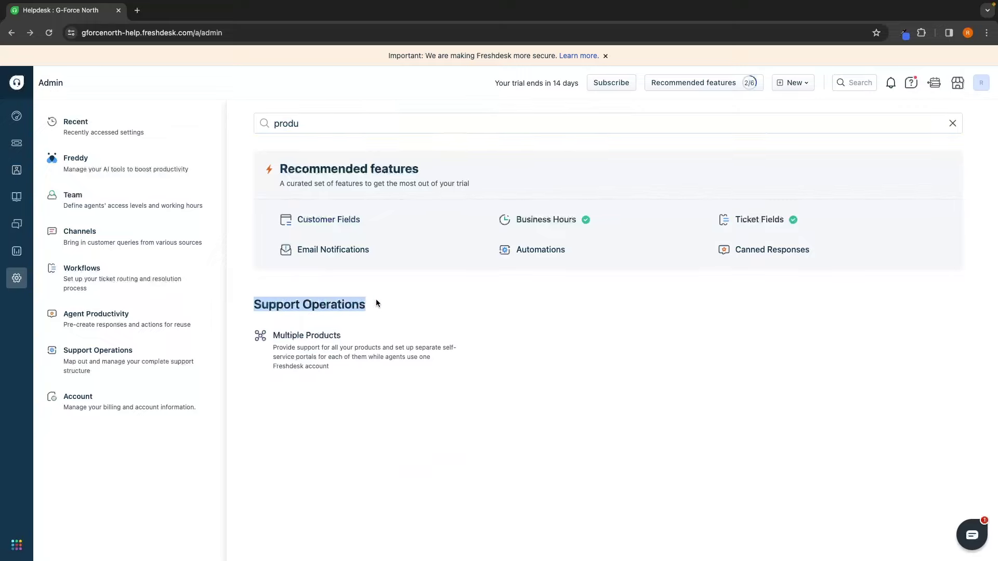
{"action": "left_click", "coordinate": [389, 303]}
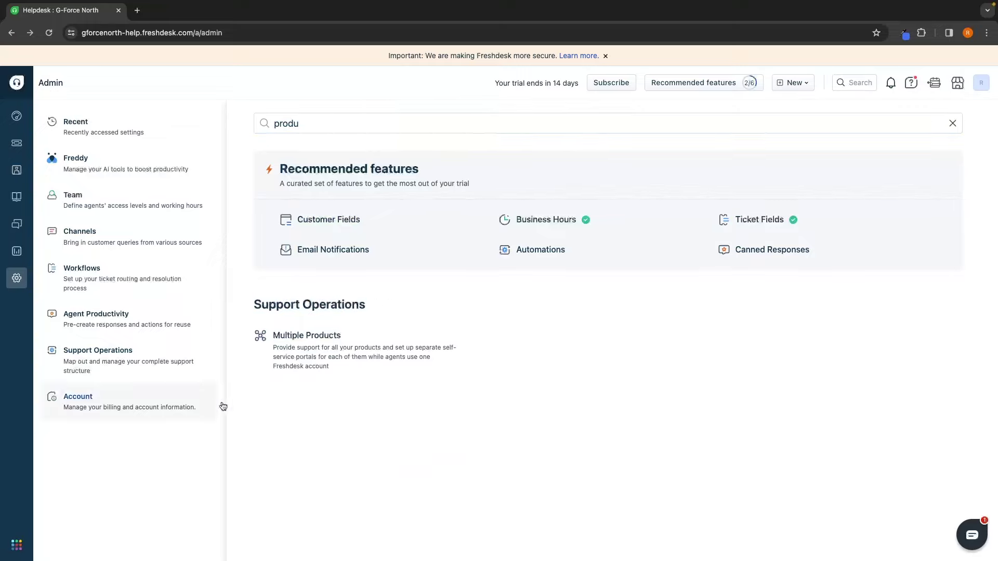
{"action": "left_click", "coordinate": [312, 346]}
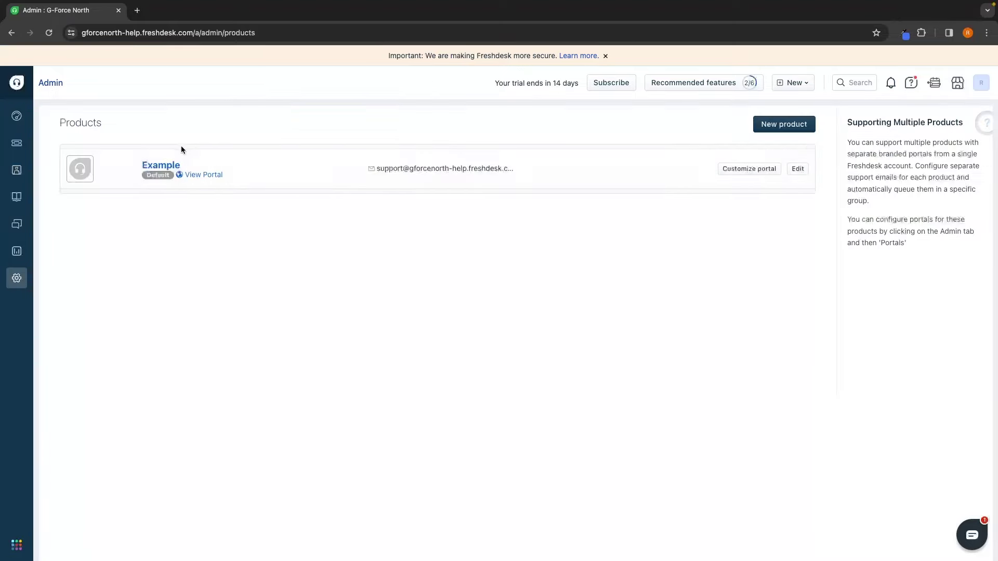
Step: Create a new product named '42" TV'
{"action": "left_click", "coordinate": [784, 126]}
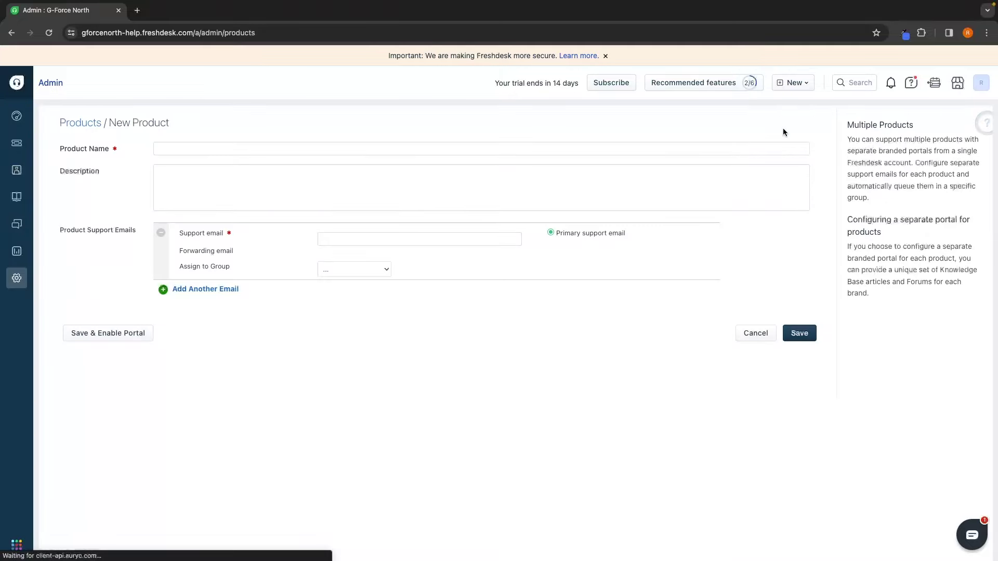
{"action": "left_click", "coordinate": [319, 149]}
{"action": "type", "text": "42\""}
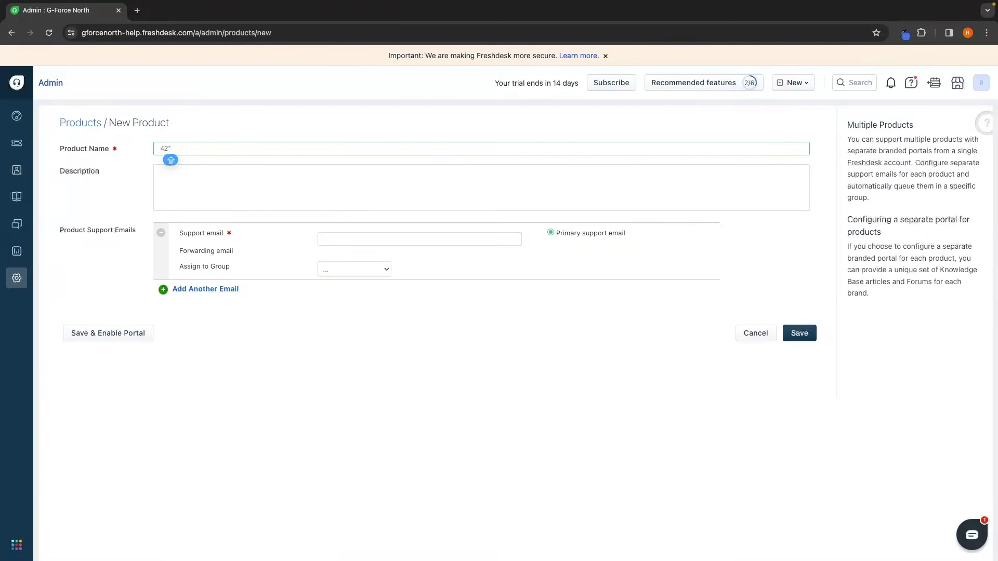
{"action": "type", "text": " TV"}
{"action": "left_click", "coordinate": [188, 181]}
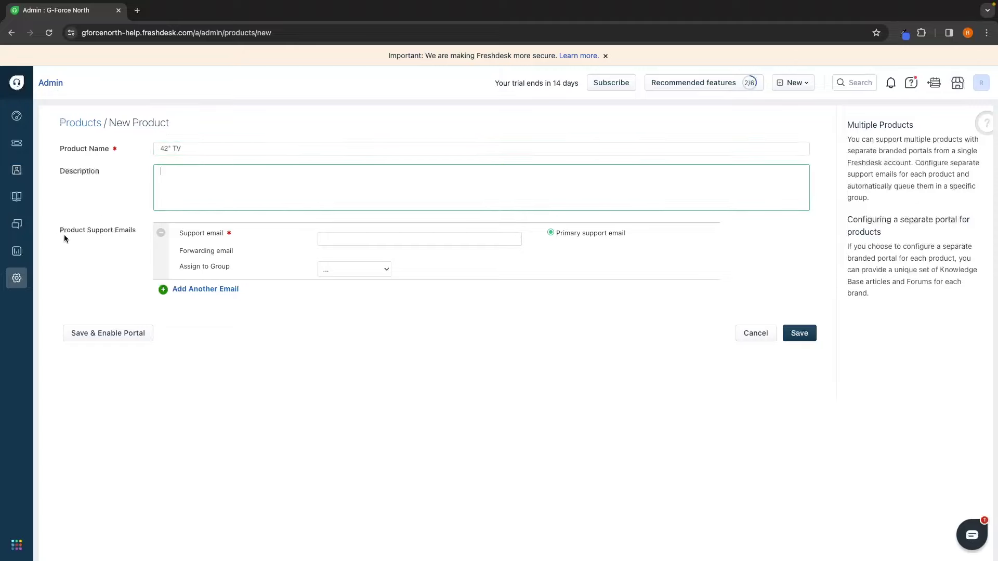
{"action": "left_click_drag", "start_coordinate": [60, 228], "coordinate": [135, 229]}
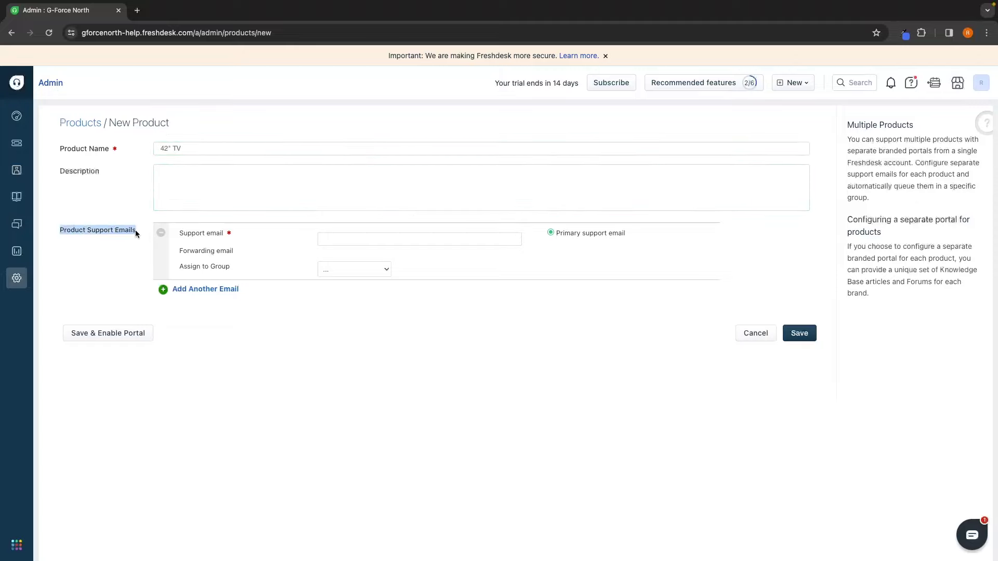
{"action": "left_click", "coordinate": [136, 230]}
Step: Give it a 'tv' support e-mail, assign it to Customer Support, and save
{"action": "left_click", "coordinate": [355, 241]}
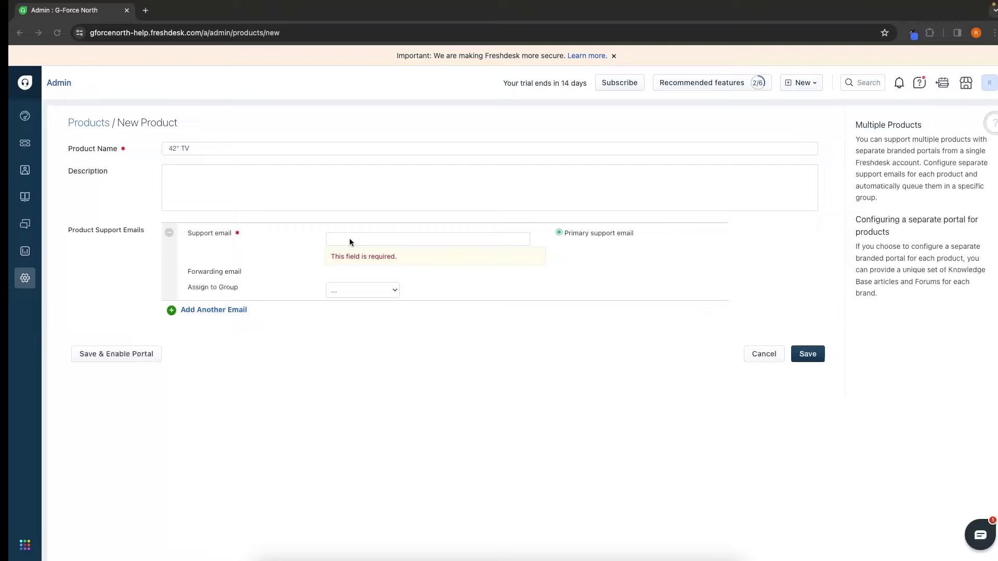
{"action": "left_click", "coordinate": [367, 239]}
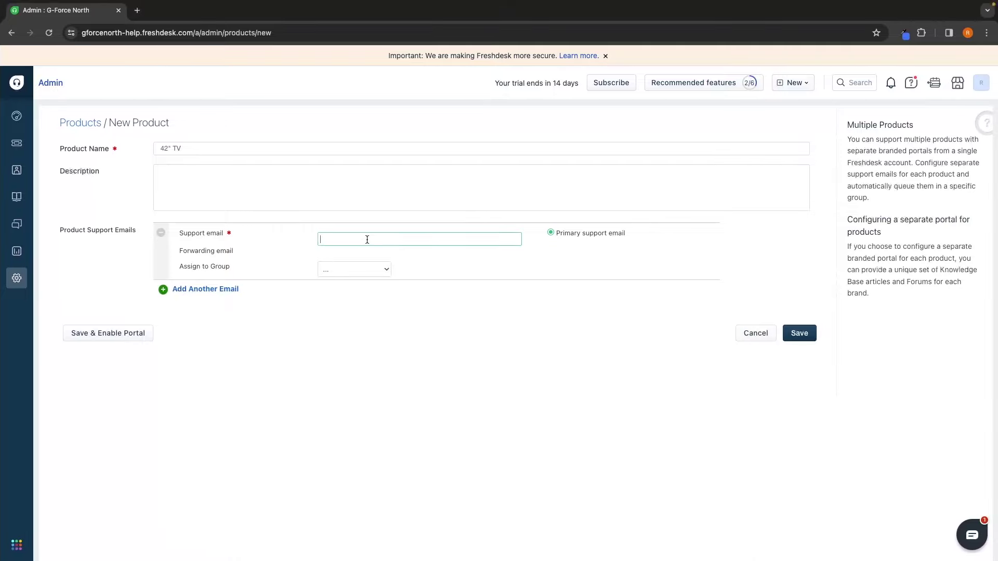
{"action": "key", "text": "super+v"}
{"action": "left_click_drag", "start_coordinate": [345, 237], "coordinate": [276, 235]}
{"action": "key", "text": "BackSpace"}
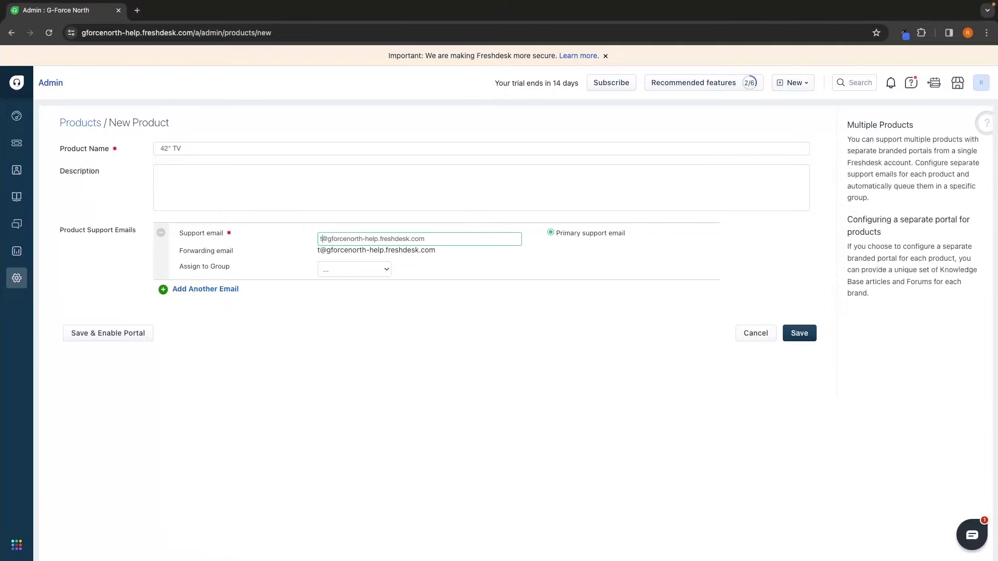
{"action": "type", "text": "tv"}
{"action": "left_click", "coordinate": [354, 298]}
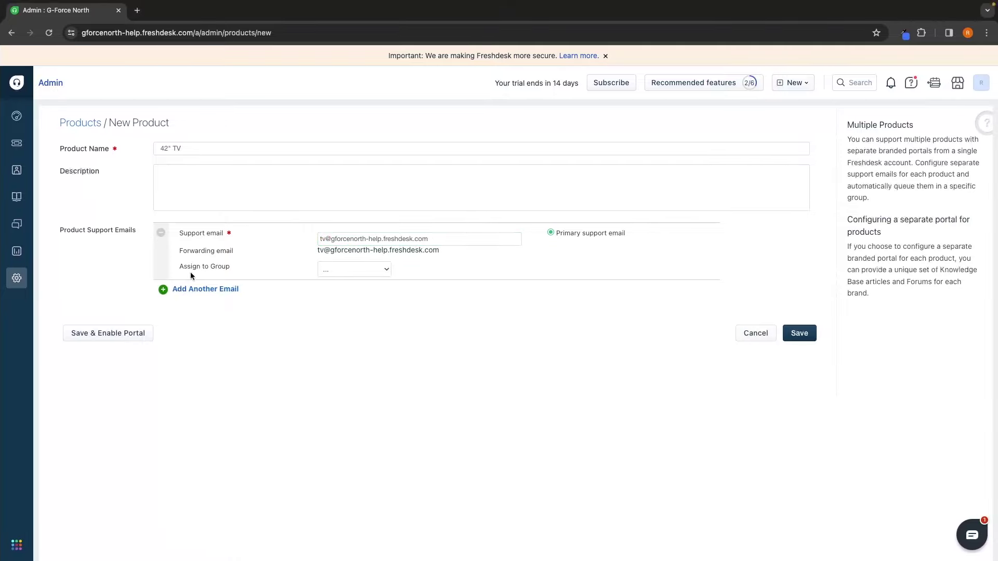
{"action": "left_click", "coordinate": [354, 268]}
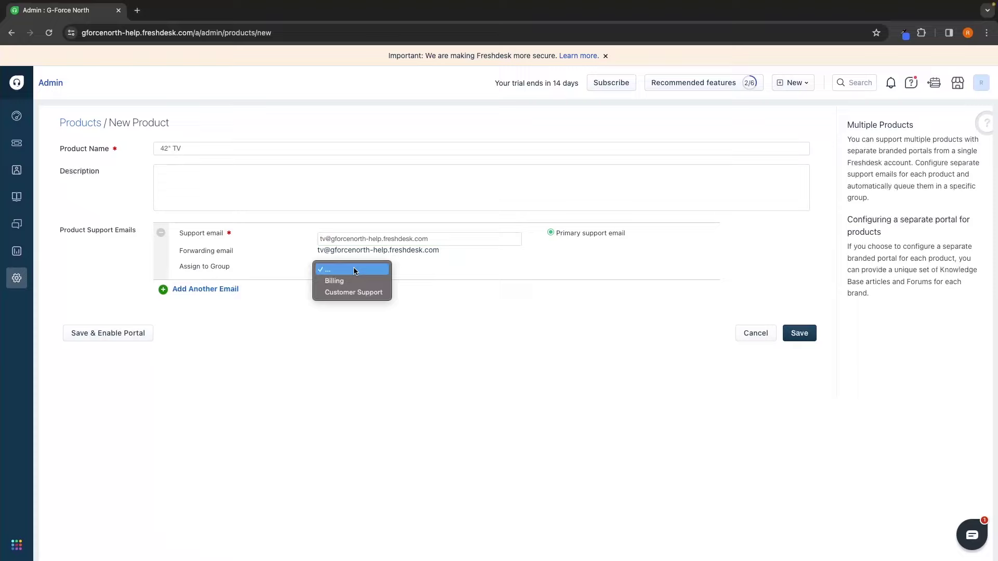
{"action": "left_click", "coordinate": [342, 293]}
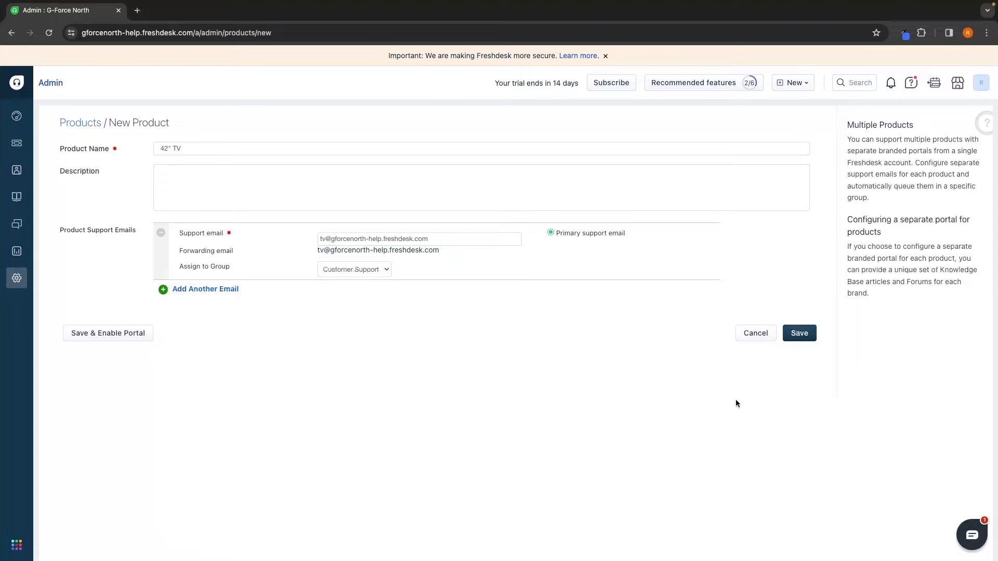
{"action": "left_click", "coordinate": [800, 338]}
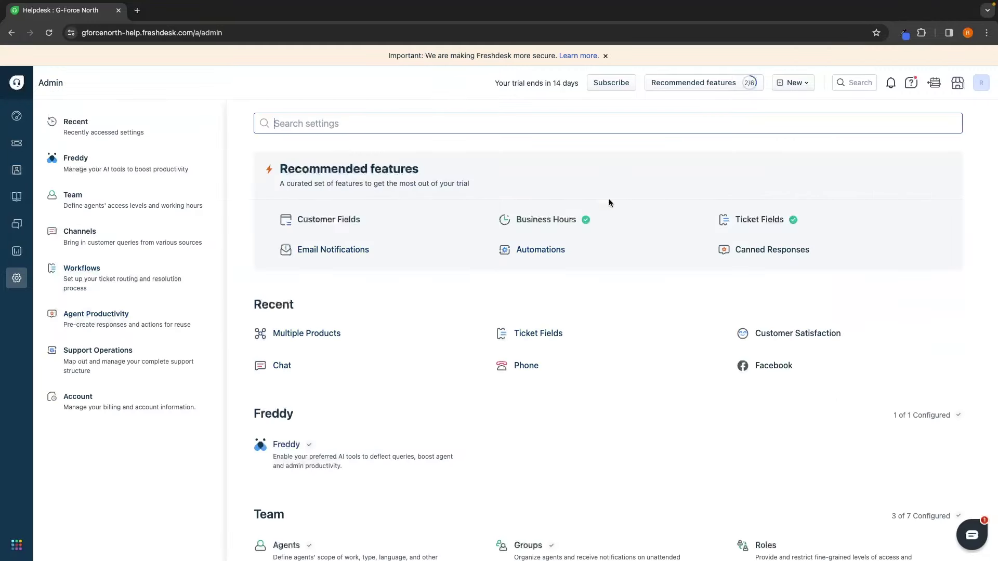
Step: Scroll through My Dashboard to view the ticket counts and today's trends
{"action": "scroll", "coordinate": [496, 278], "scroll_direction": "down", "scroll_amount": 1}
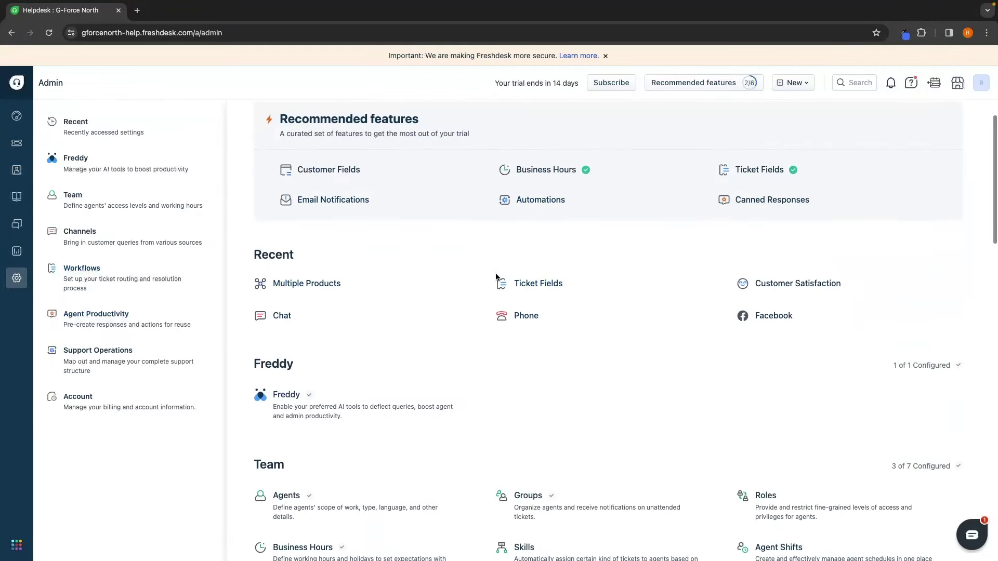
{"action": "scroll", "coordinate": [497, 279], "scroll_direction": "up", "scroll_amount": 1}
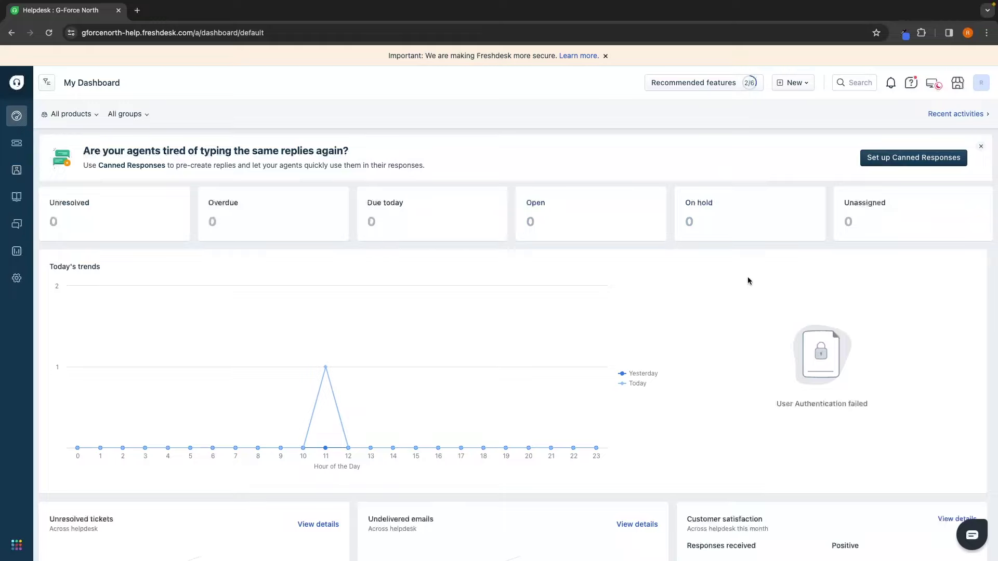
Step: Switch the agent status to Break, then to Available, and open the contacts list
{"action": "scroll", "coordinate": [688, 264], "scroll_direction": "down", "scroll_amount": 1}
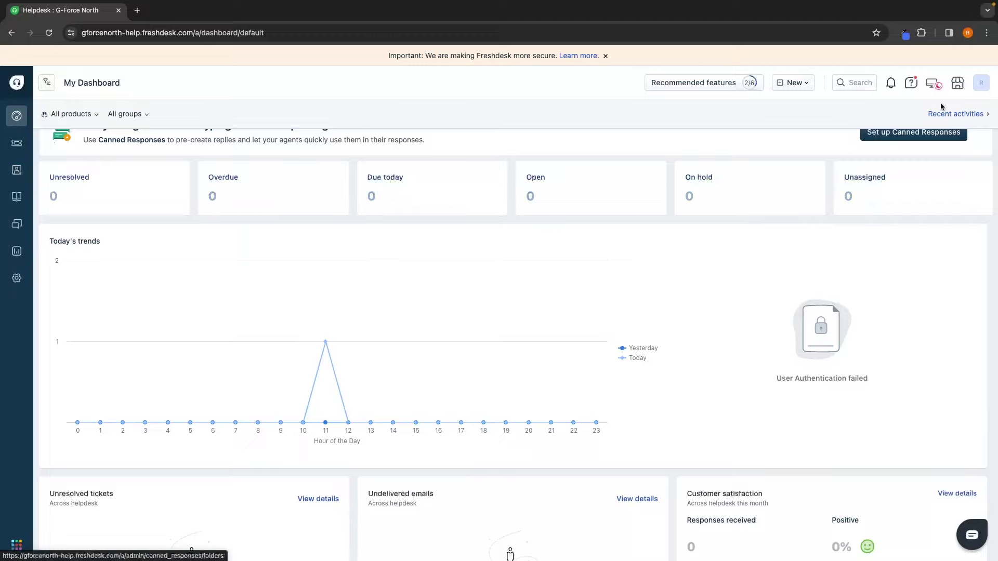
{"action": "left_click", "coordinate": [933, 84]}
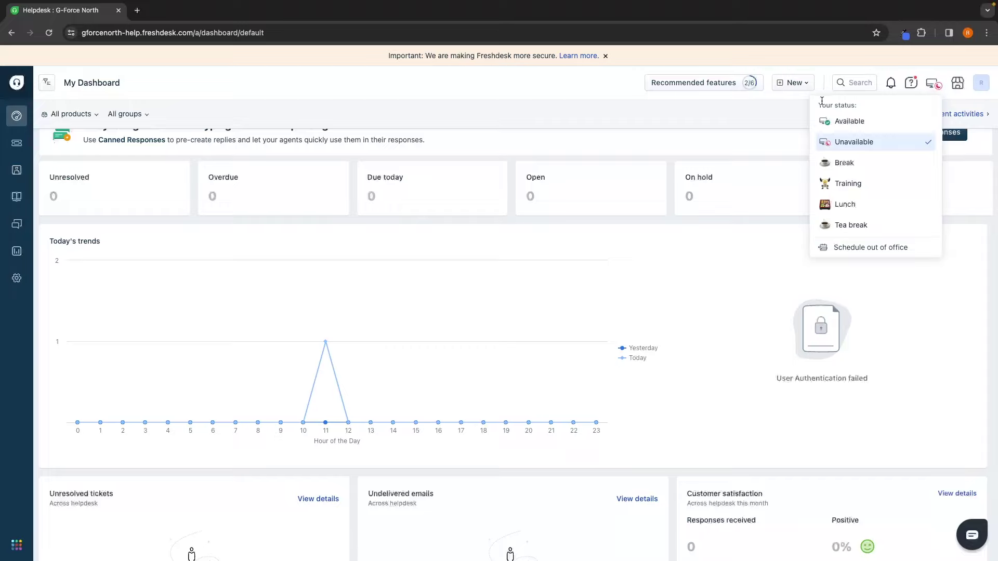
{"action": "left_click", "coordinate": [846, 163]}
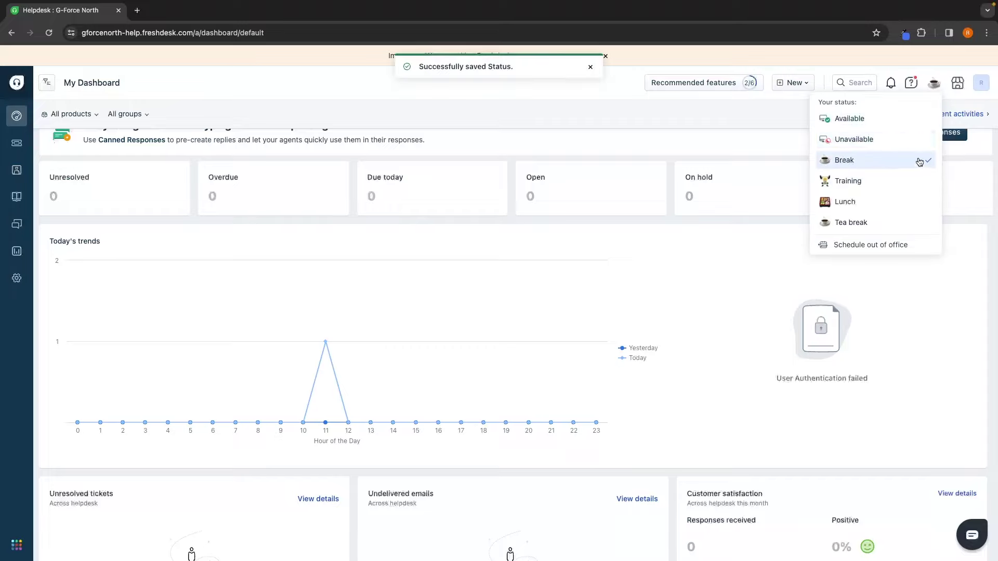
{"action": "left_click", "coordinate": [858, 120]}
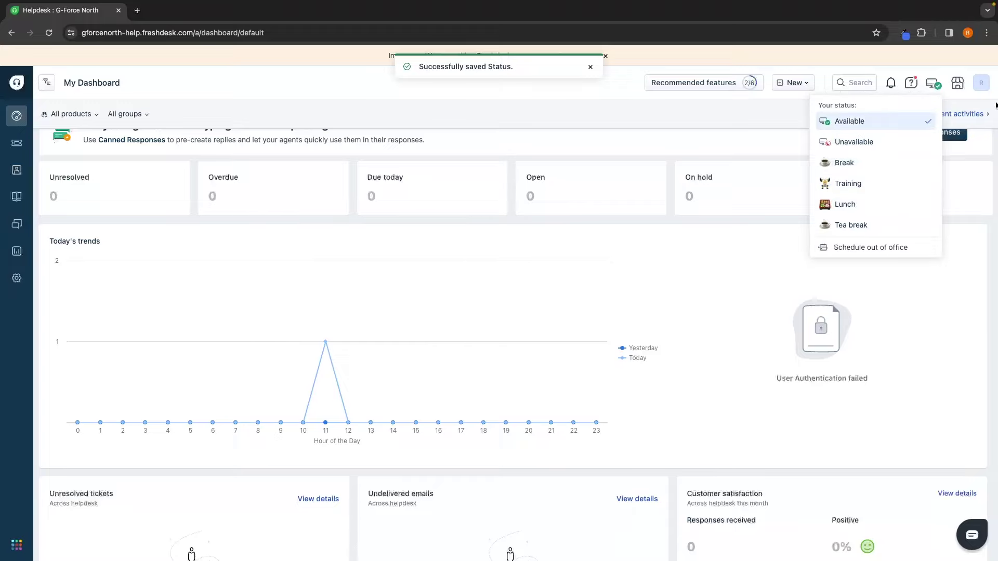
{"action": "left_click", "coordinate": [65, 177]}
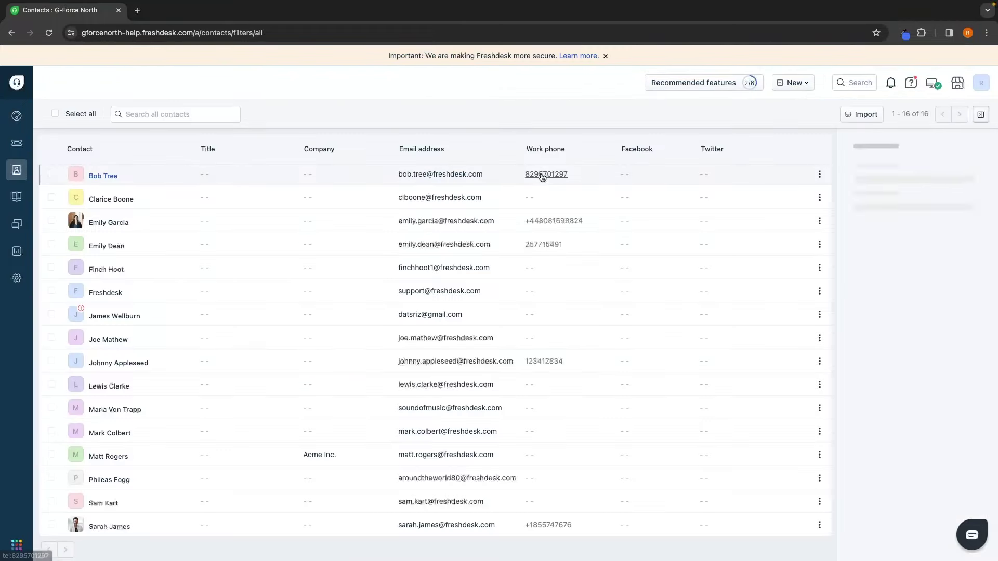
Step: Create the 'Broken TV' Phone Problem ticket for the 42" TV product and open it
{"action": "left_click", "coordinate": [797, 83]}
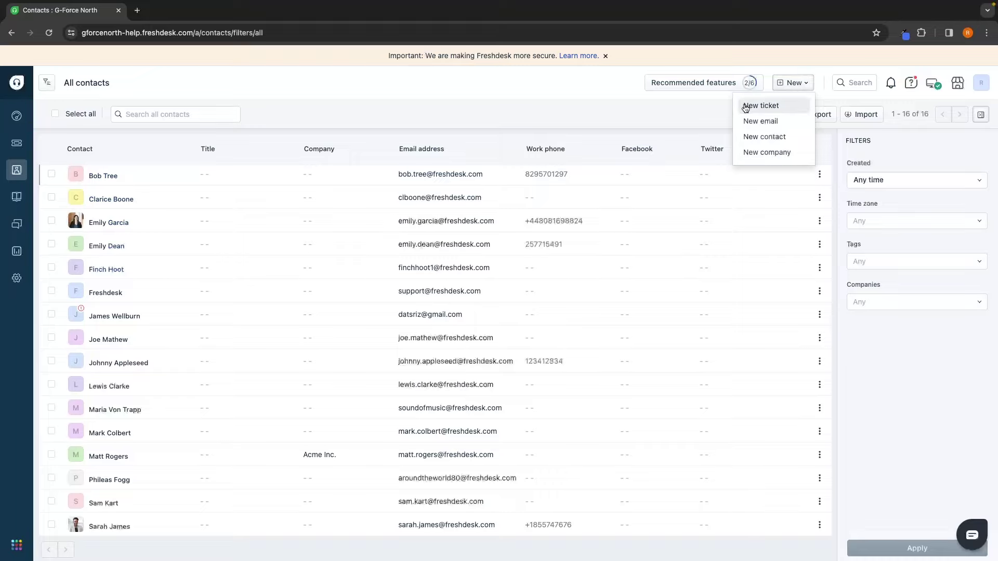
{"action": "left_click", "coordinate": [774, 107]}
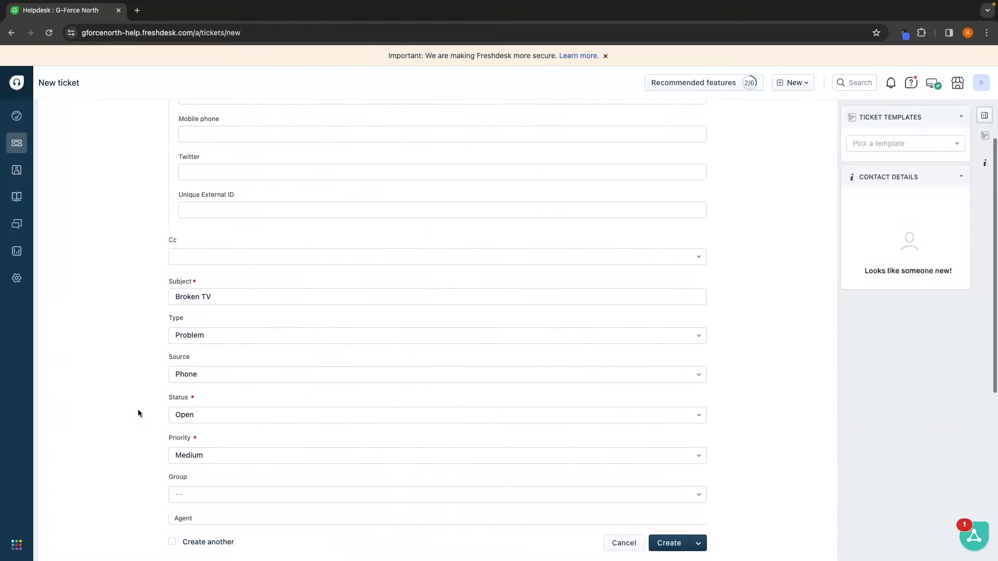
{"action": "scroll", "coordinate": [251, 310], "scroll_direction": "down", "scroll_amount": 5}
{"action": "scroll", "coordinate": [251, 310], "scroll_direction": "down", "scroll_amount": 2}
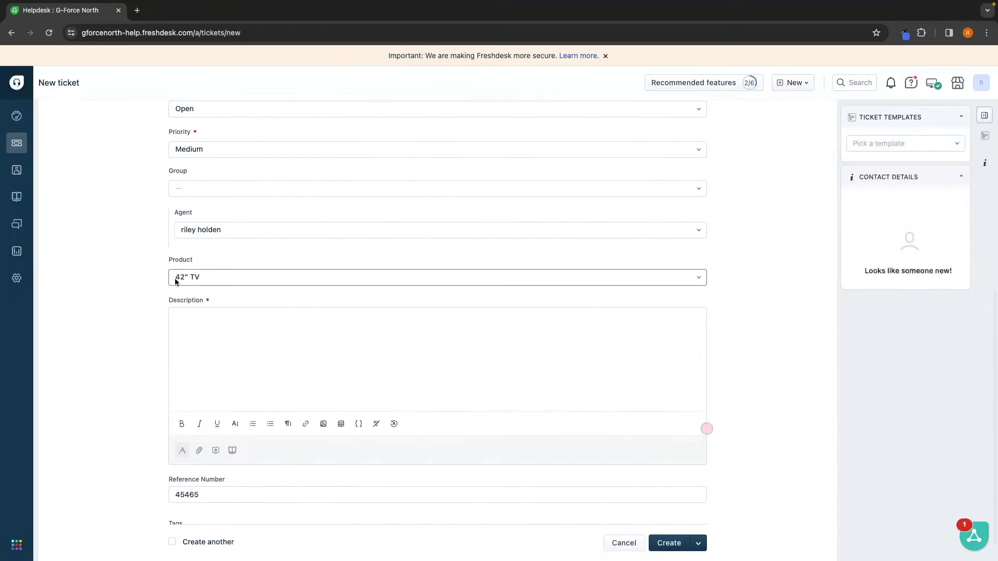
{"action": "scroll", "coordinate": [237, 265], "scroll_direction": "up", "scroll_amount": 10}
{"action": "scroll", "coordinate": [238, 266], "scroll_direction": "down", "scroll_amount": 3}
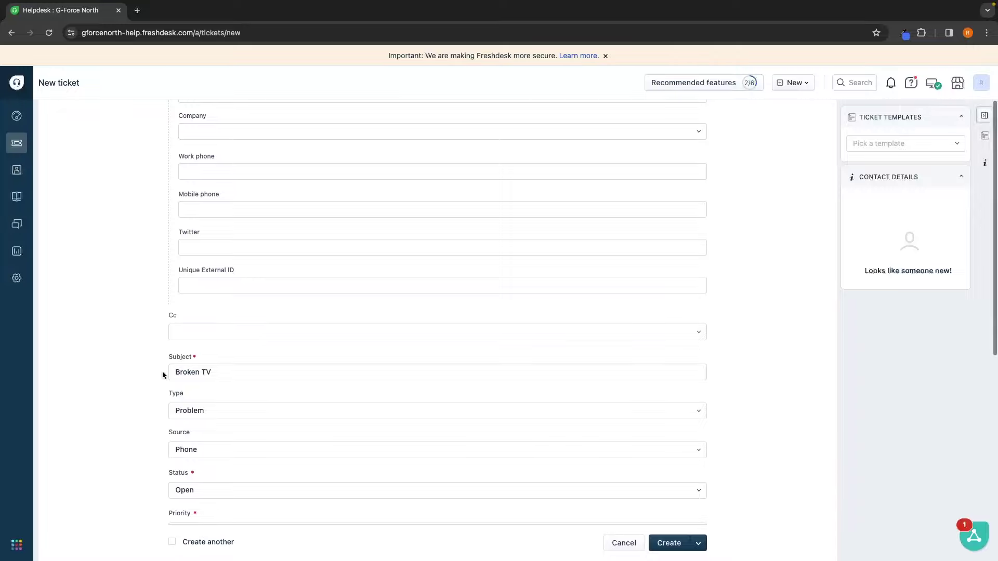
{"action": "left_click", "coordinate": [204, 368]}
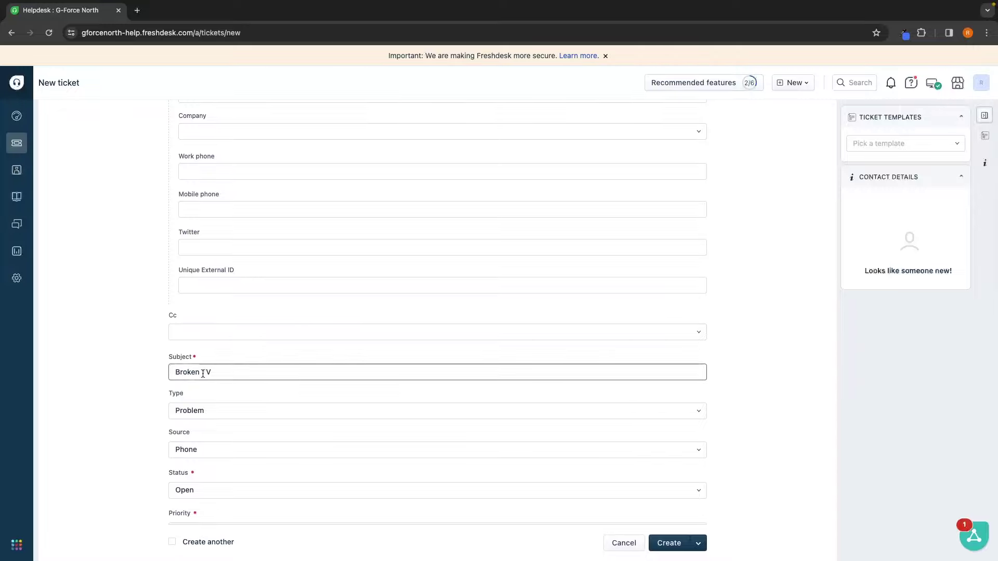
{"action": "left_click", "coordinate": [680, 543]}
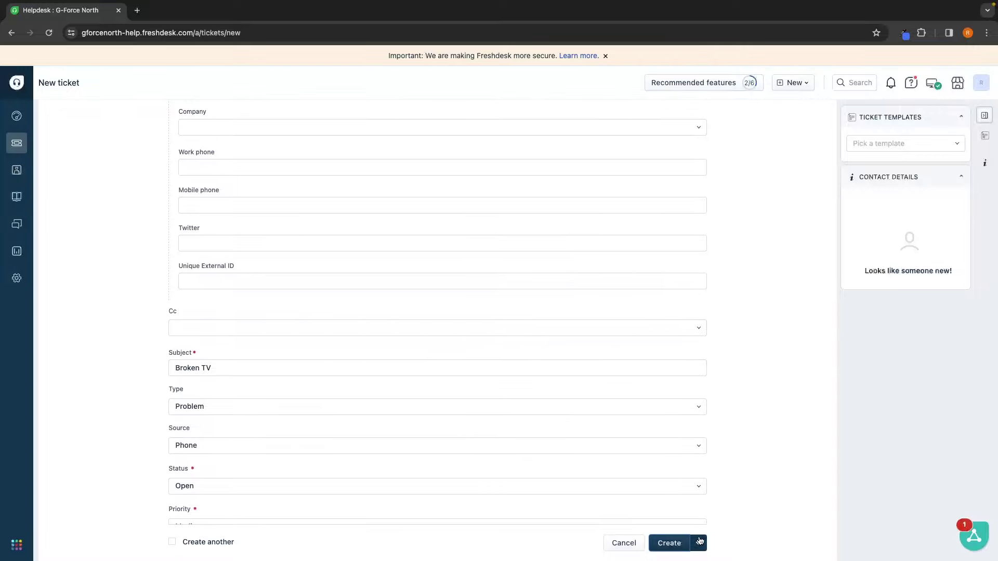
{"action": "mouse_move", "coordinate": [192, 184]}
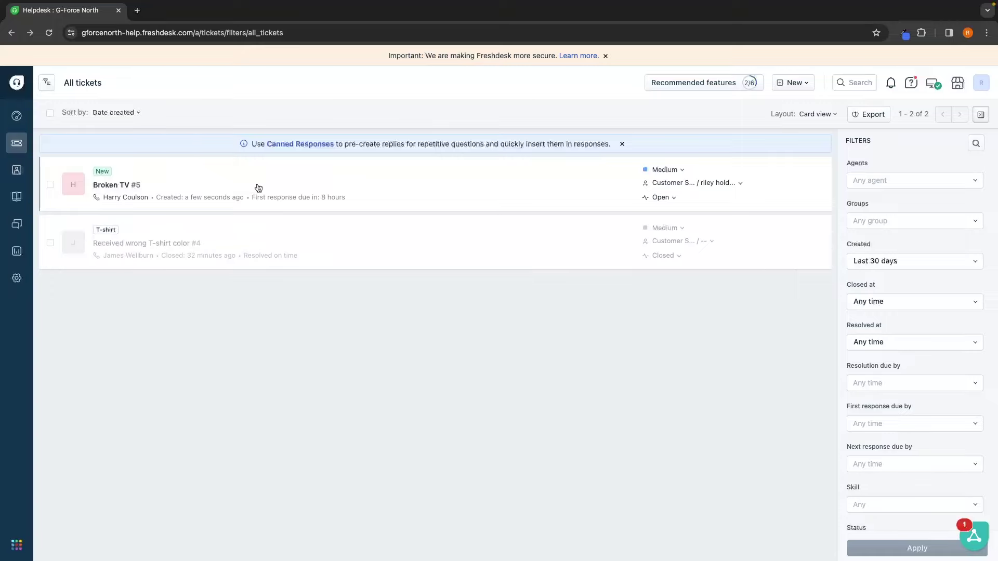
{"action": "left_click", "coordinate": [126, 185]}
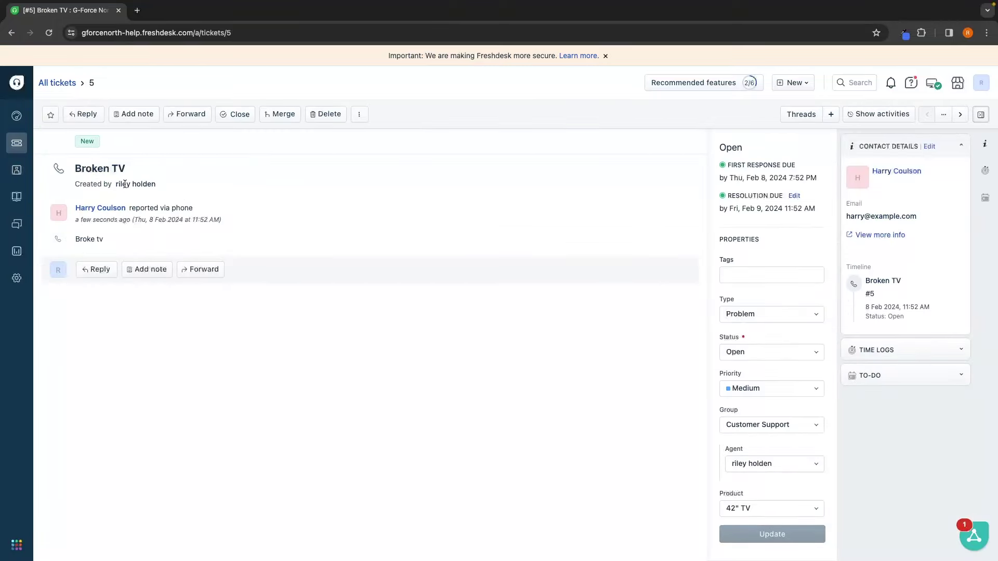